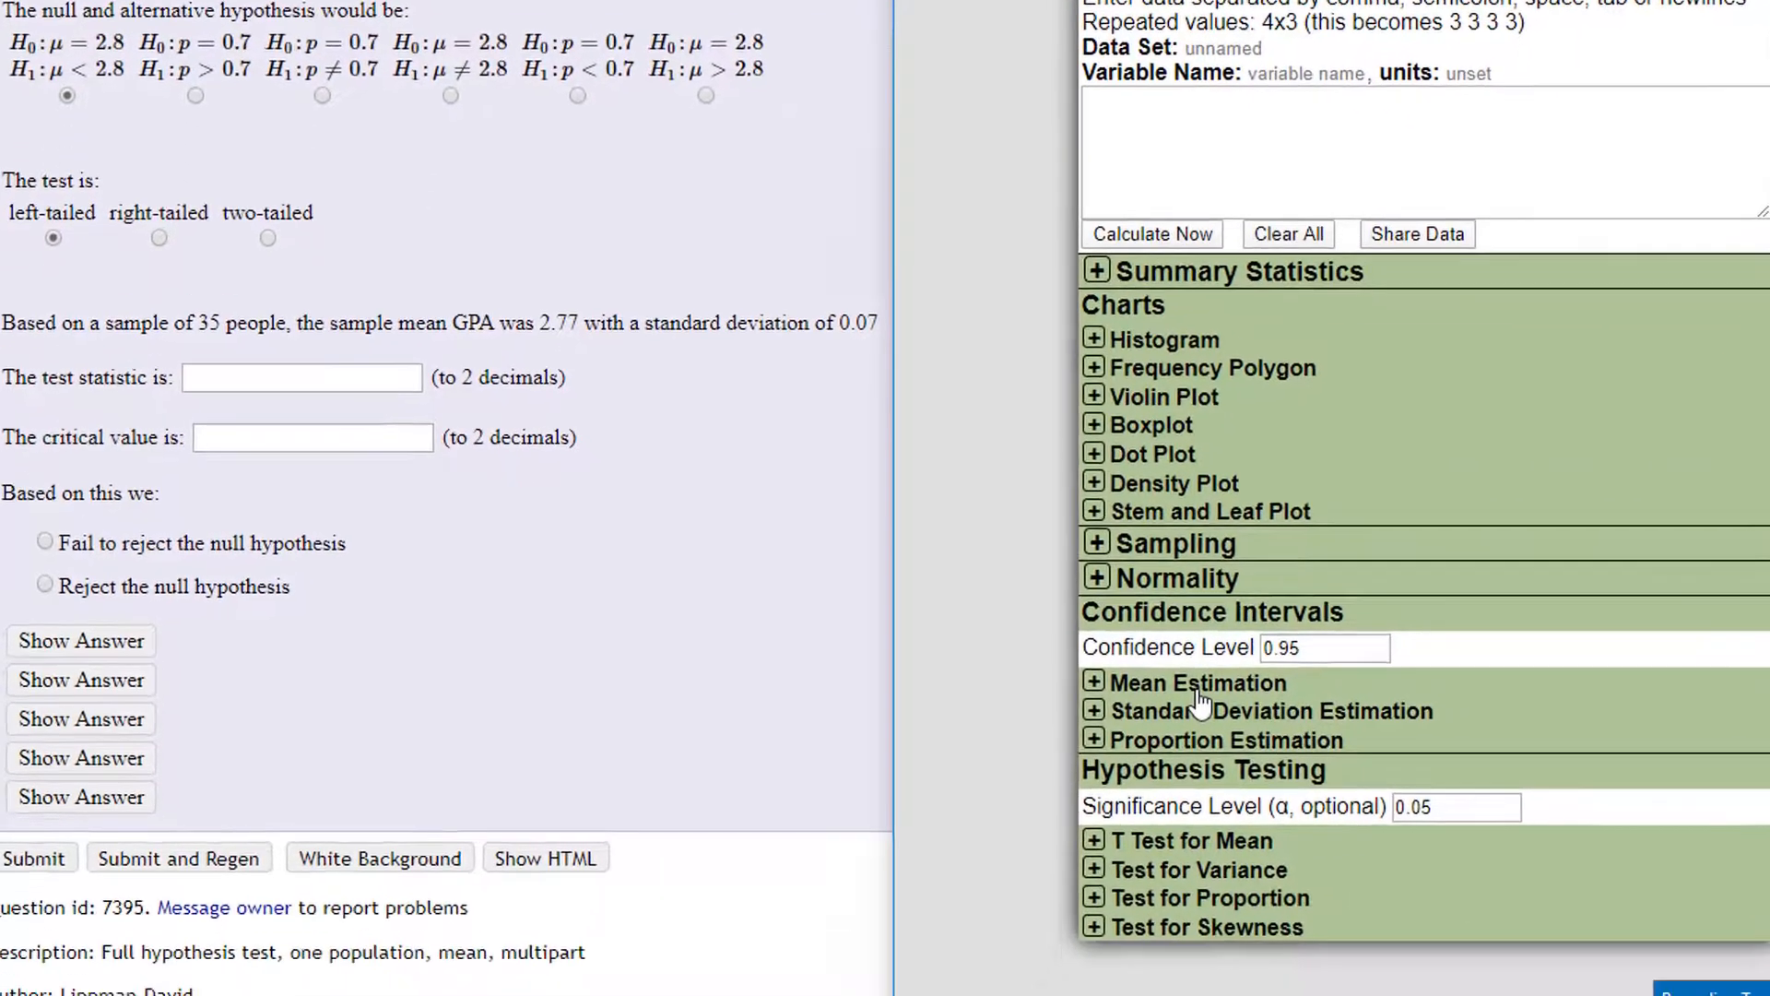
- Open the T Test for Mean with summary statistics entry and set the significance level to .025
double_click(1143, 804)
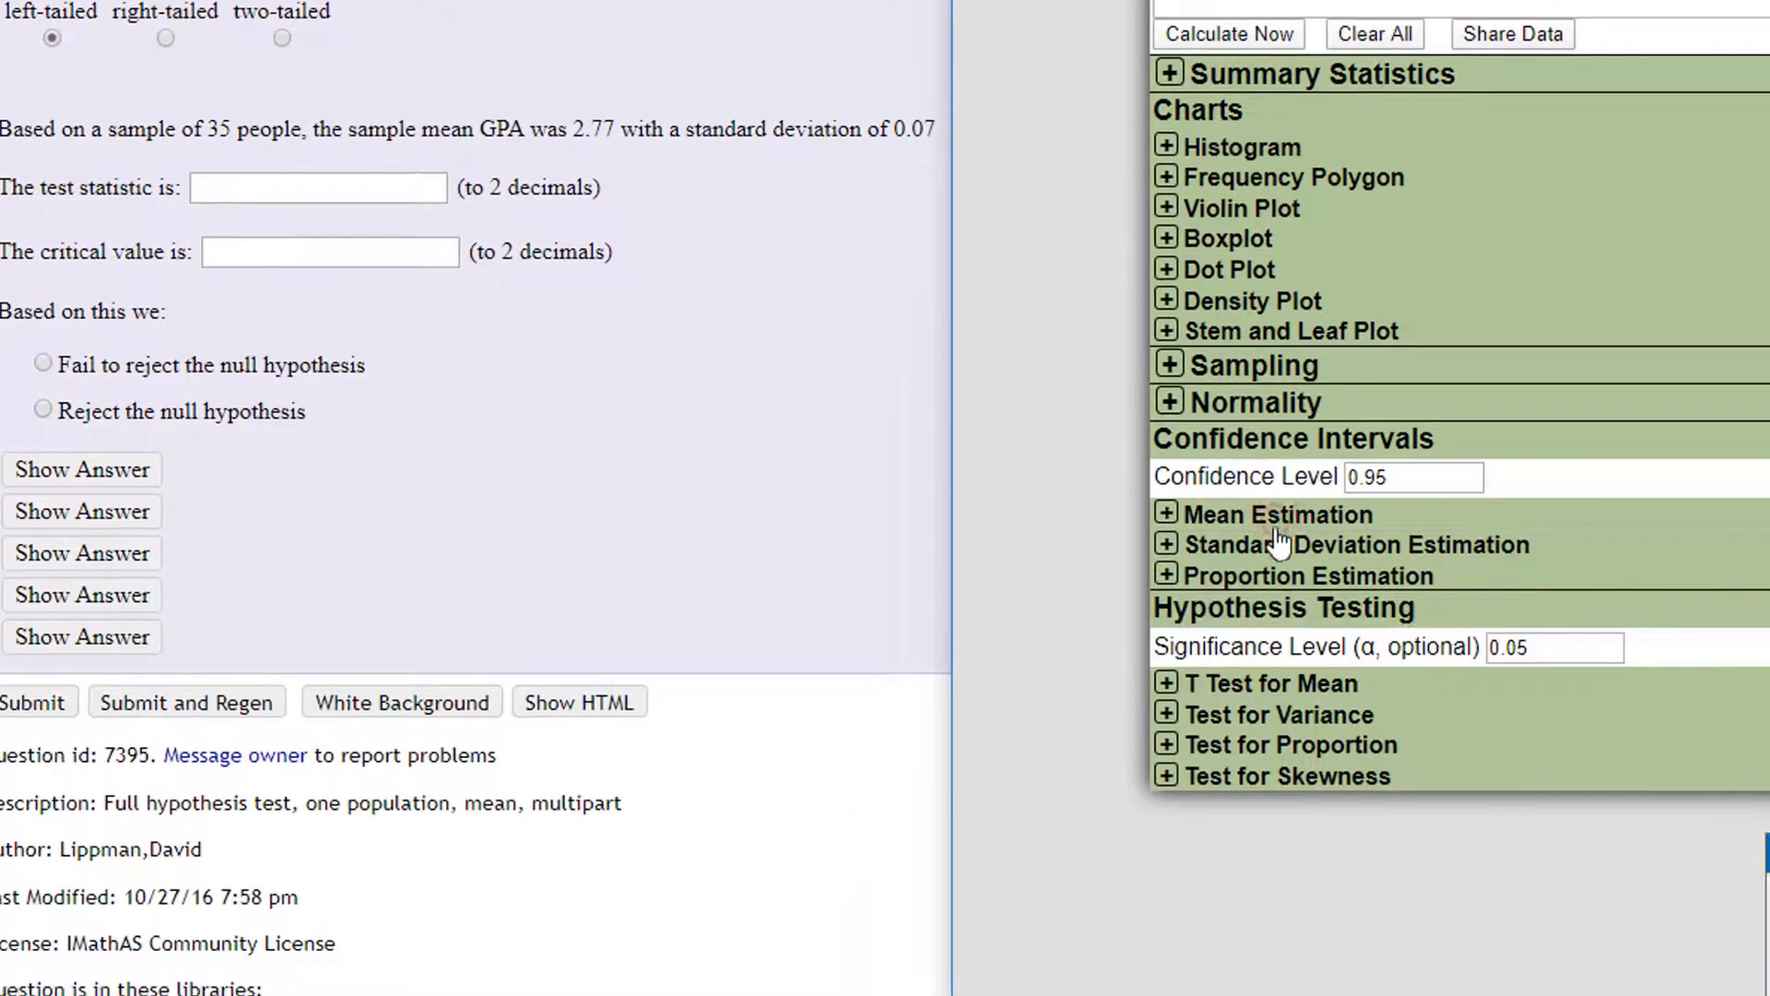
left_click(1236, 681)
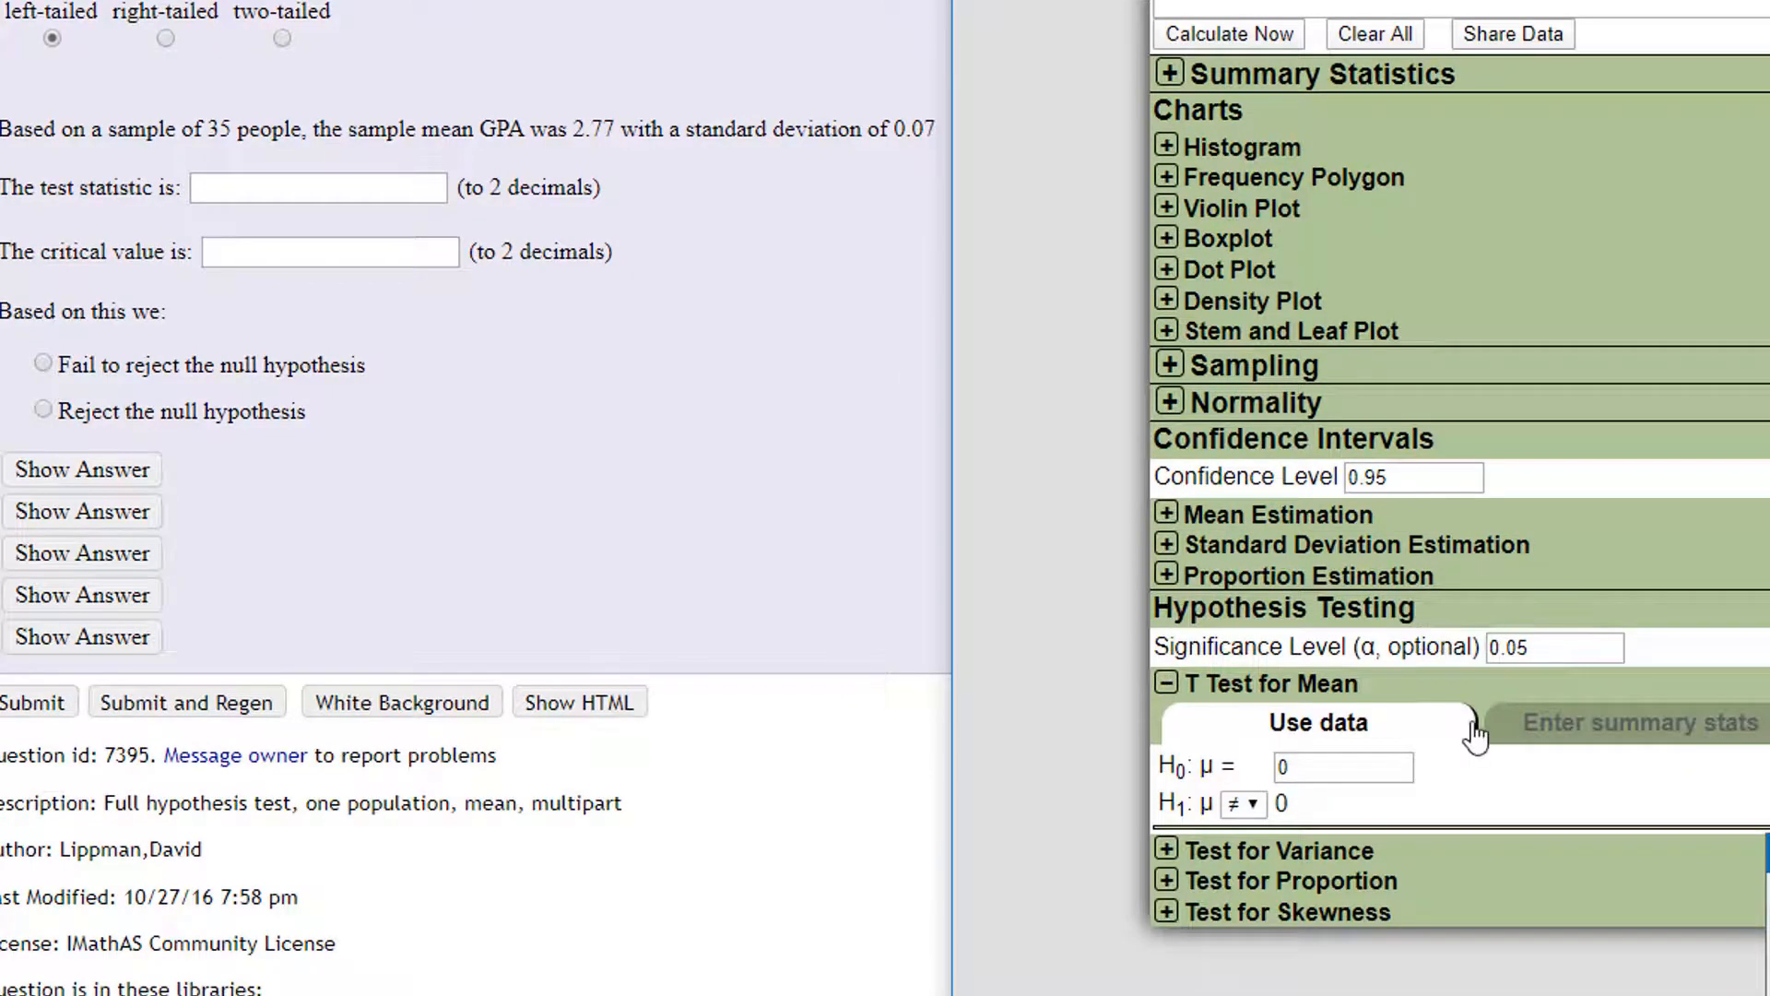
left_click(1516, 735)
scroll(1516, 734, "down", 2)
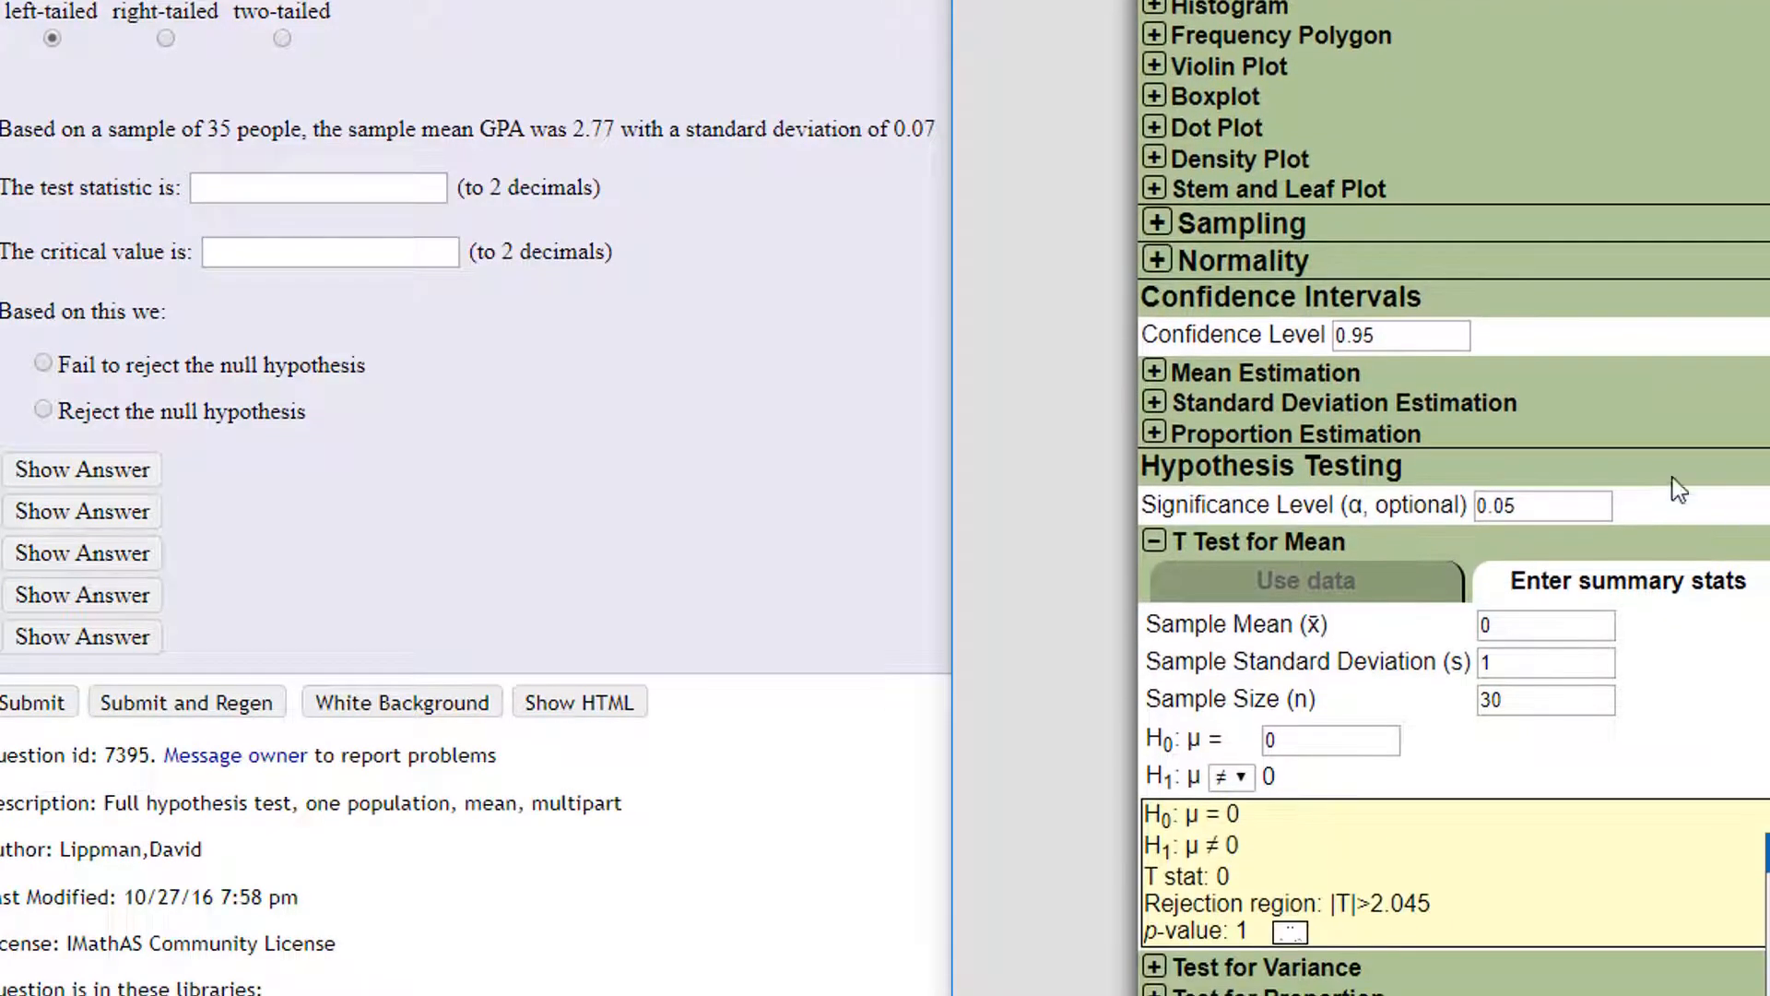
double_click(1536, 508)
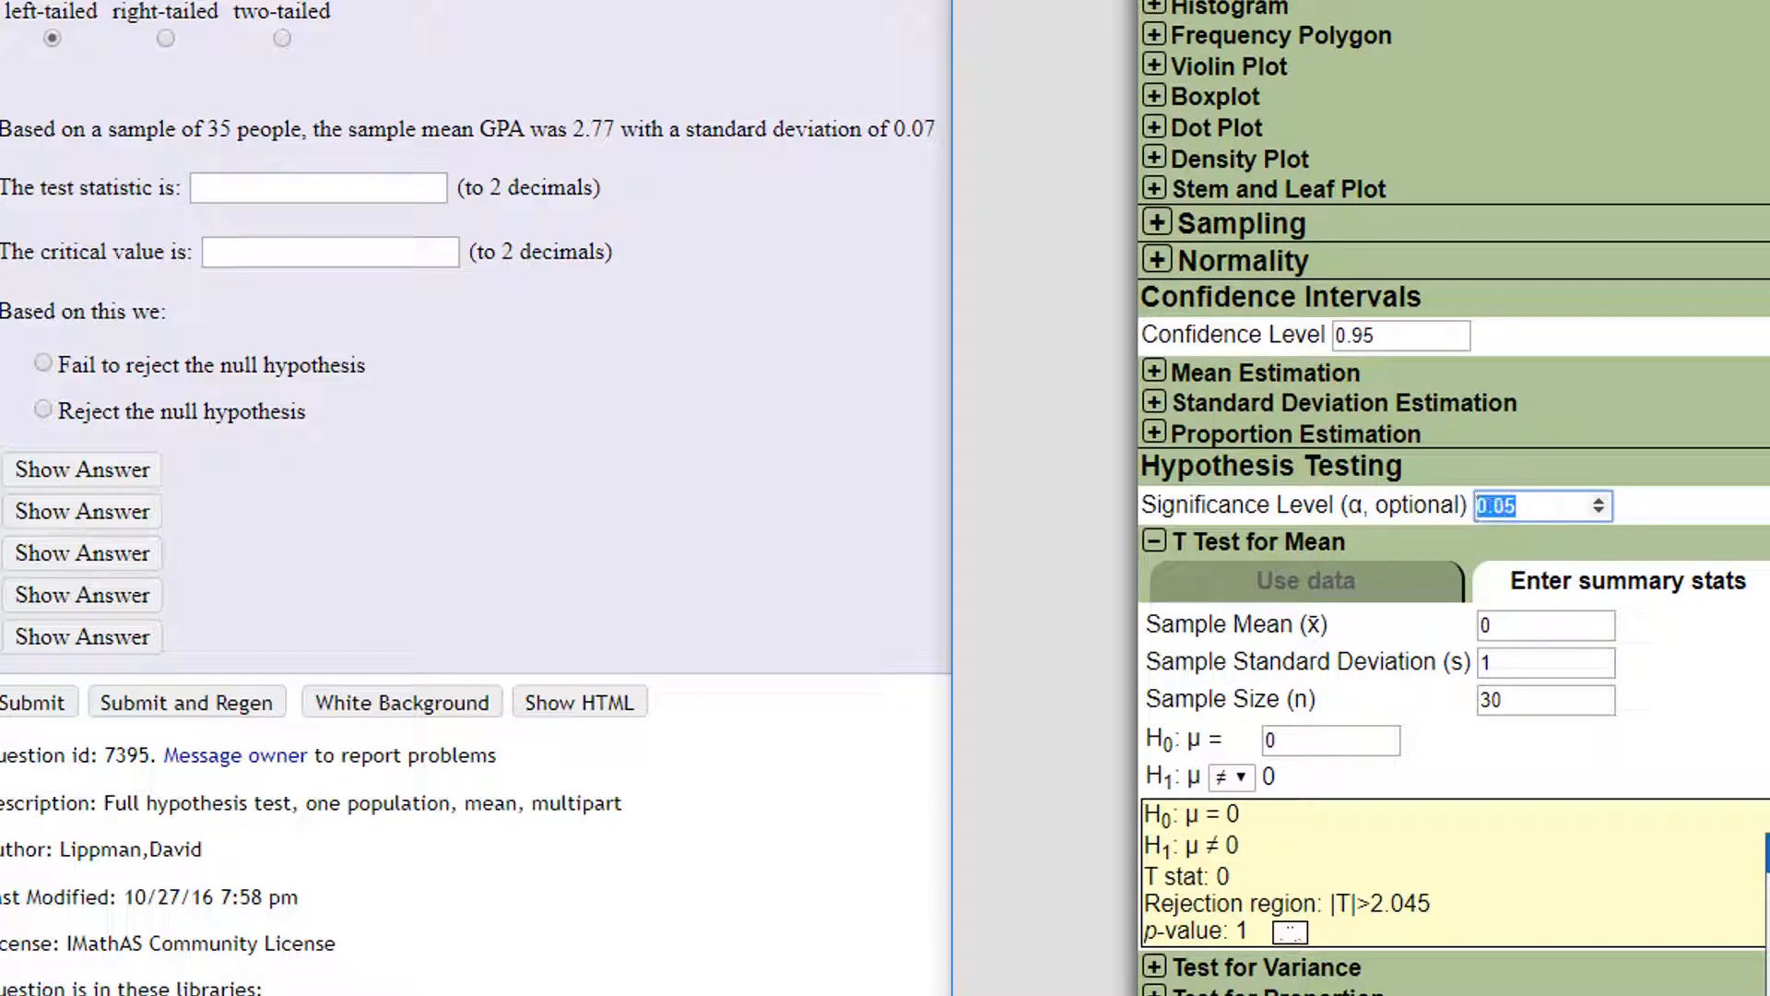
type(".025")
left_click(1720, 516)
- Enter the sample mean 2.77, sample standard deviation .07 and sample size 35 for the t test
double_click(1509, 619)
type("2.77")
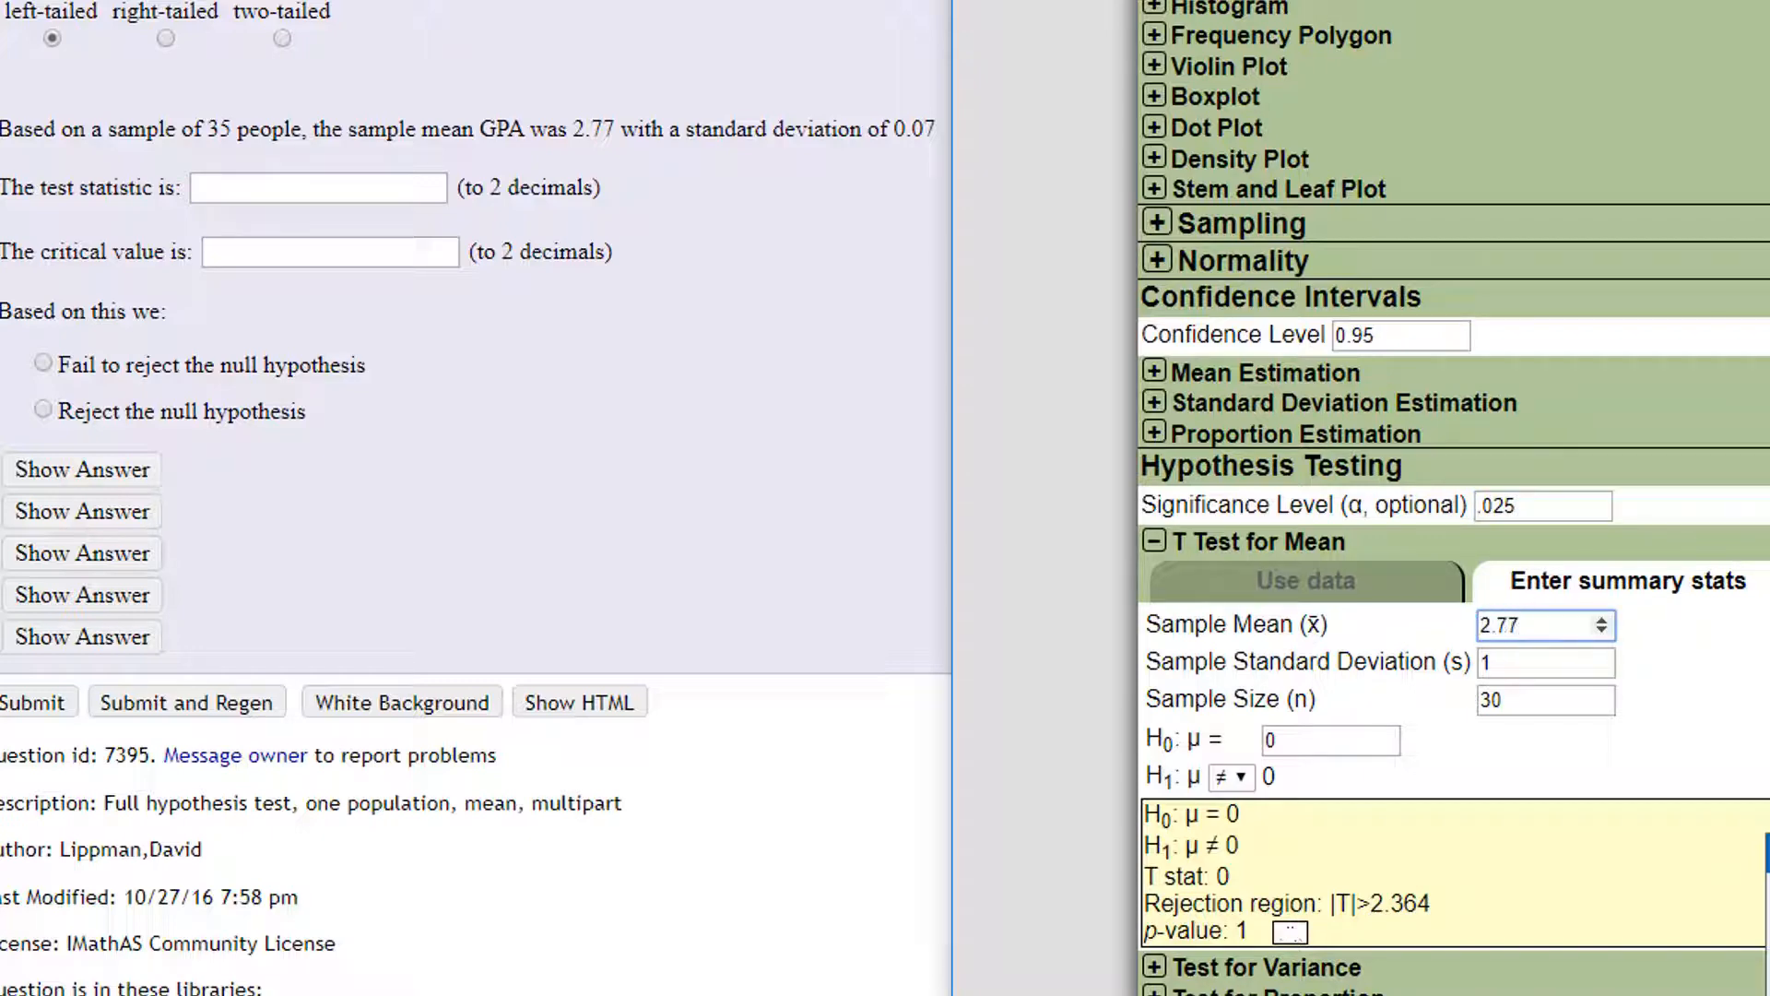
double_click(1504, 659)
type(".07")
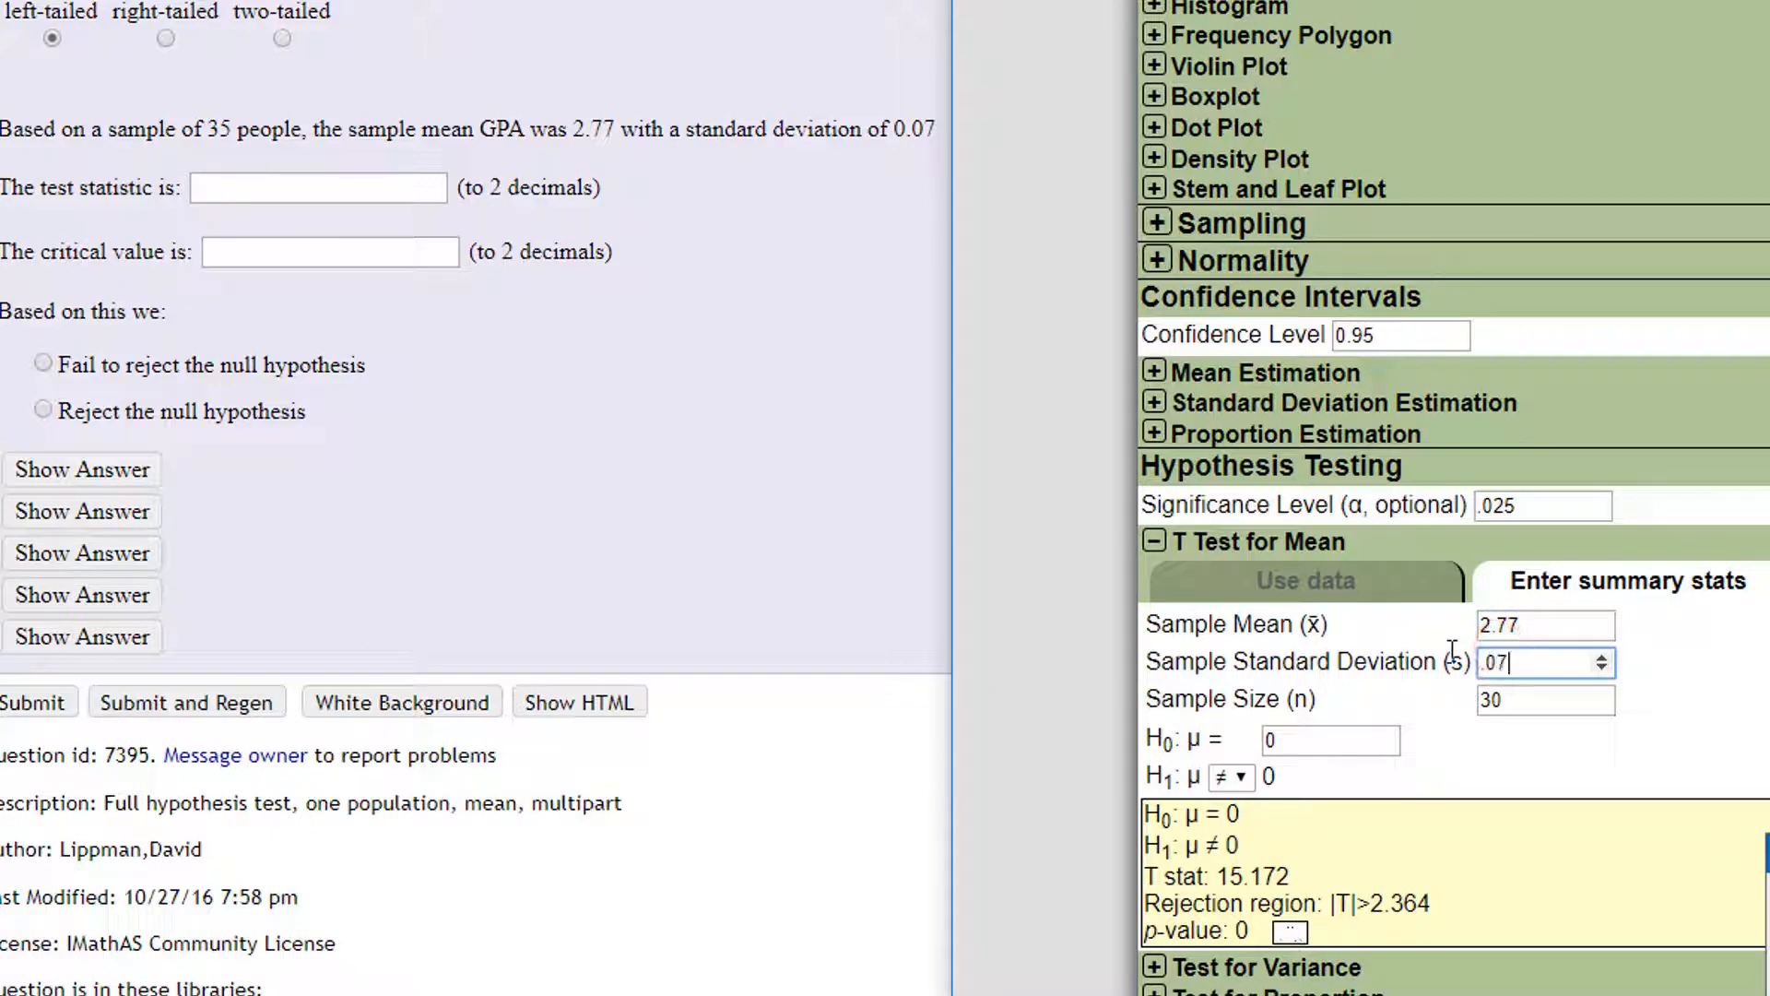
left_click_drag(1519, 702, 1473, 703)
type("35")
left_click(1447, 724)
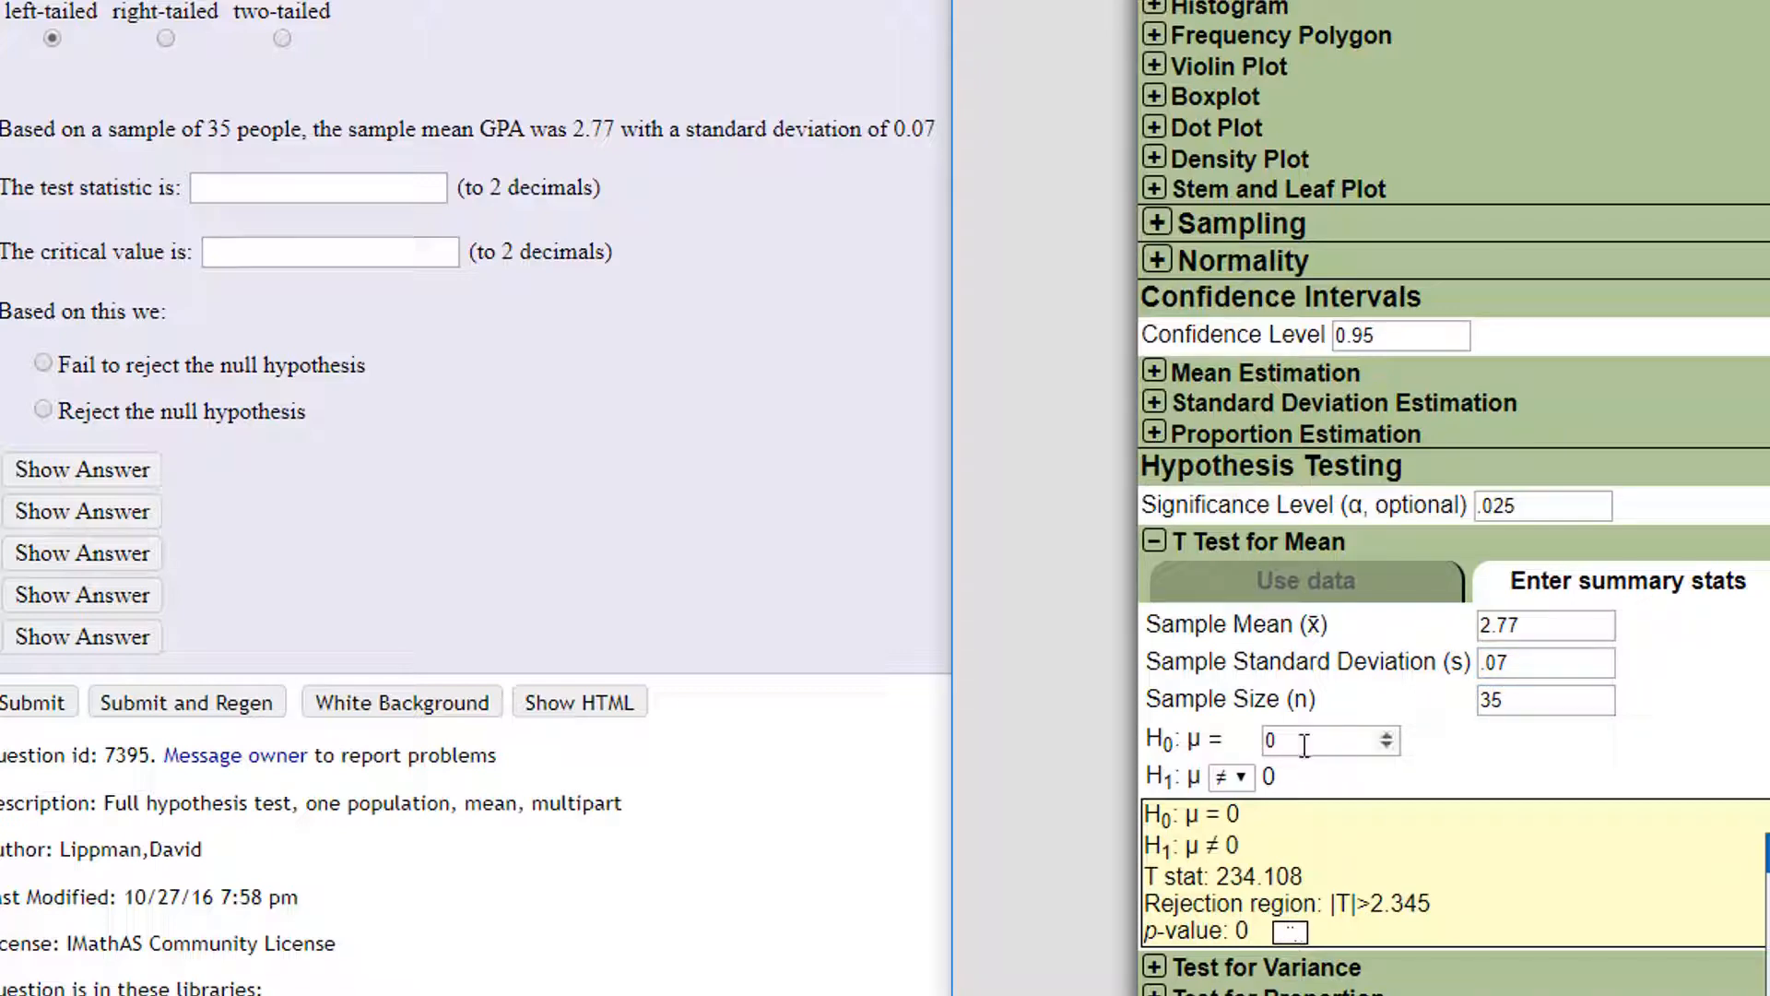
- Set the null hypothesis mean to 2.8 and the alternative hypothesis to less than (<)
left_click_drag(1305, 745, 1225, 744)
type("2.8")
left_click(1240, 778)
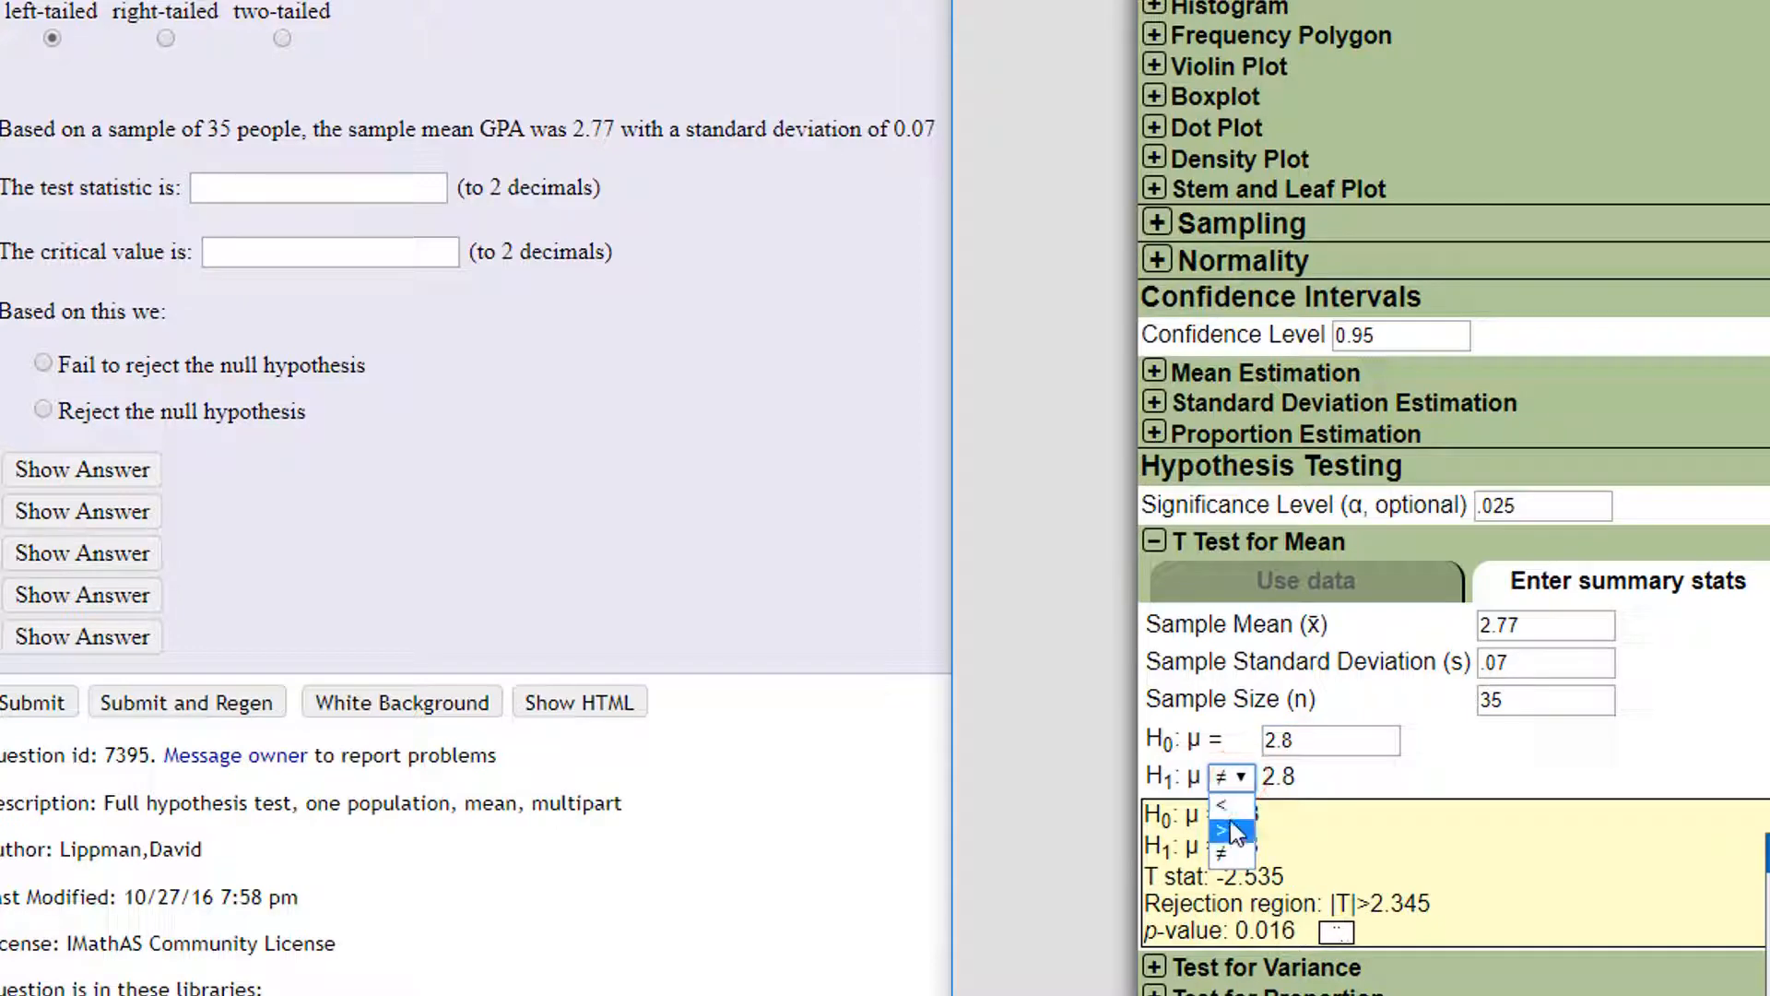
left_click(1226, 805)
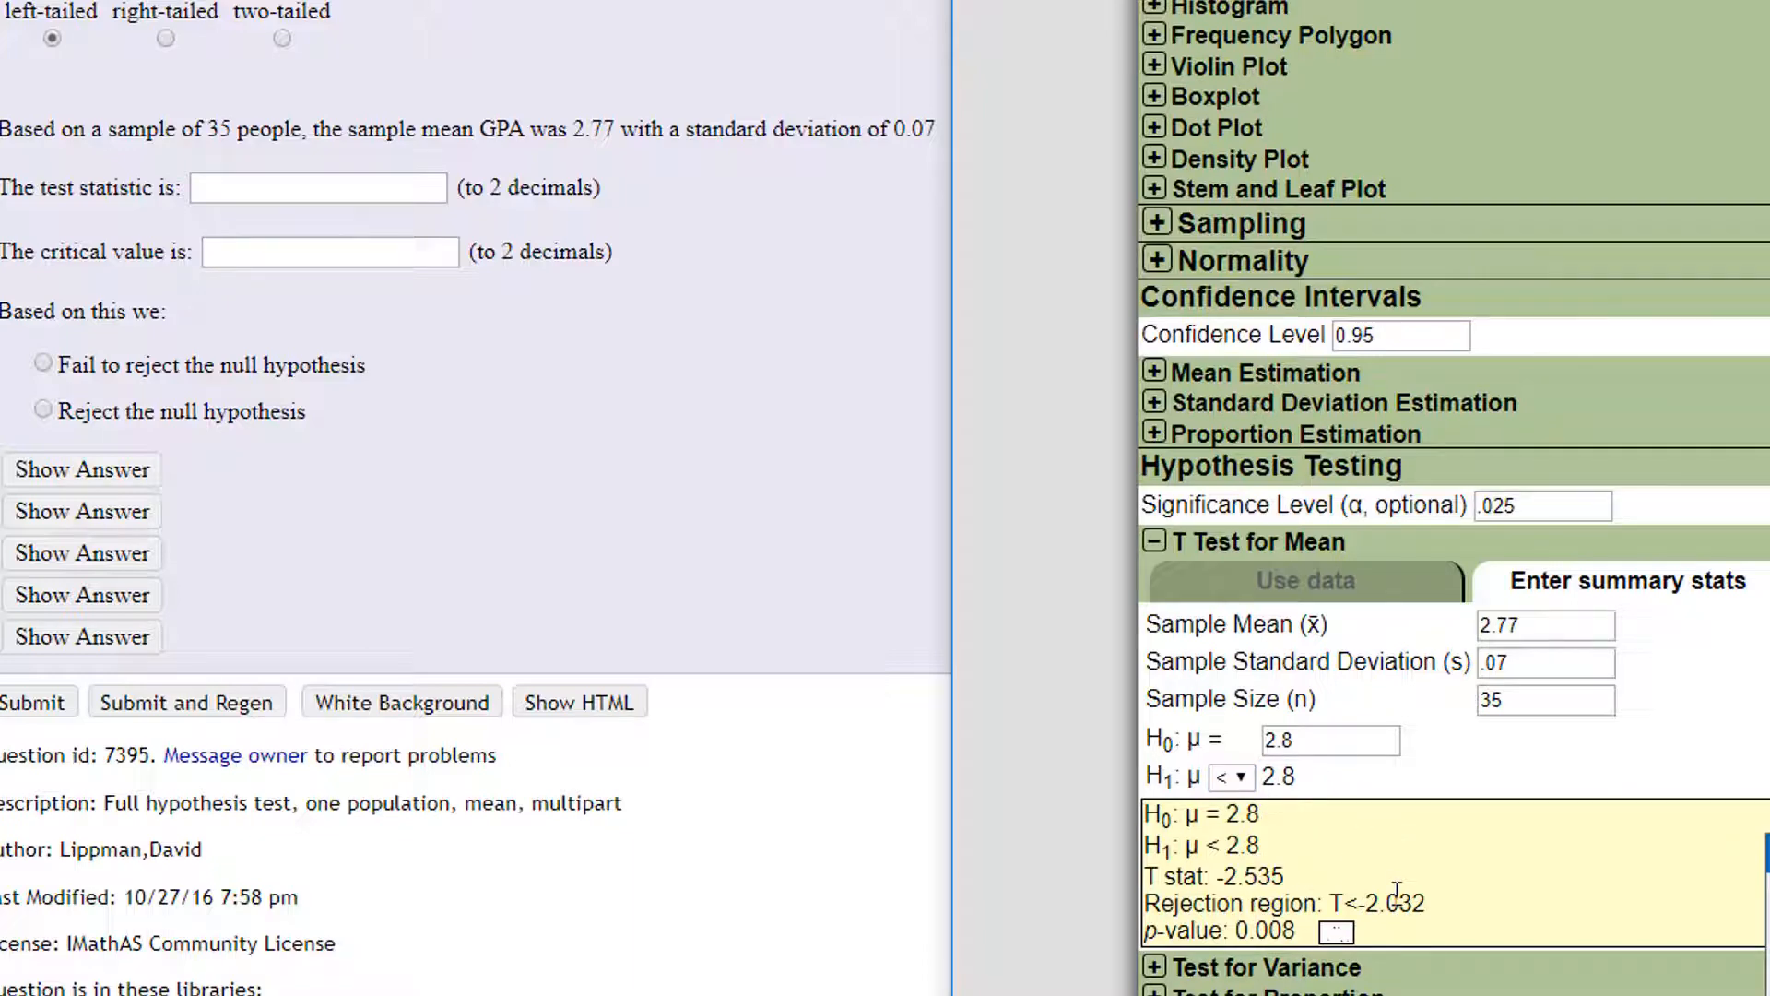
- Set the calculator's precision to 2 decimals and return to the t test results
scroll(1715, 277, "up", 5)
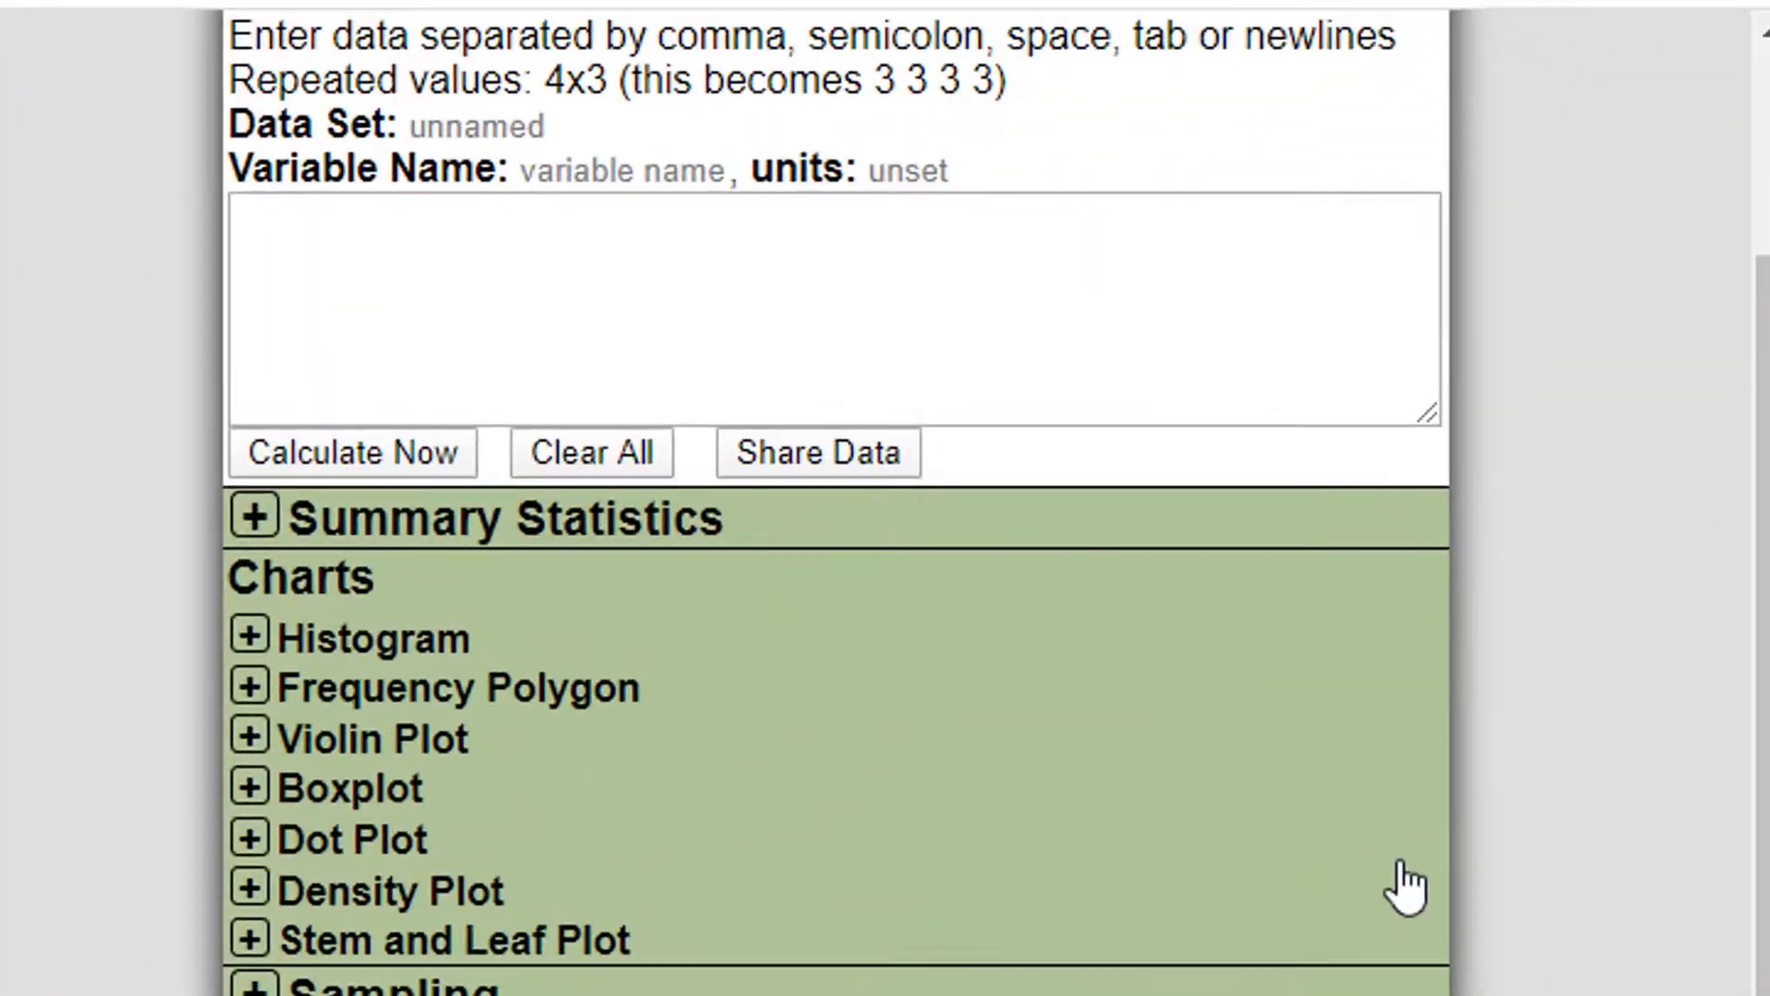
scroll(1401, 890, "up", 3)
left_click(1326, 164)
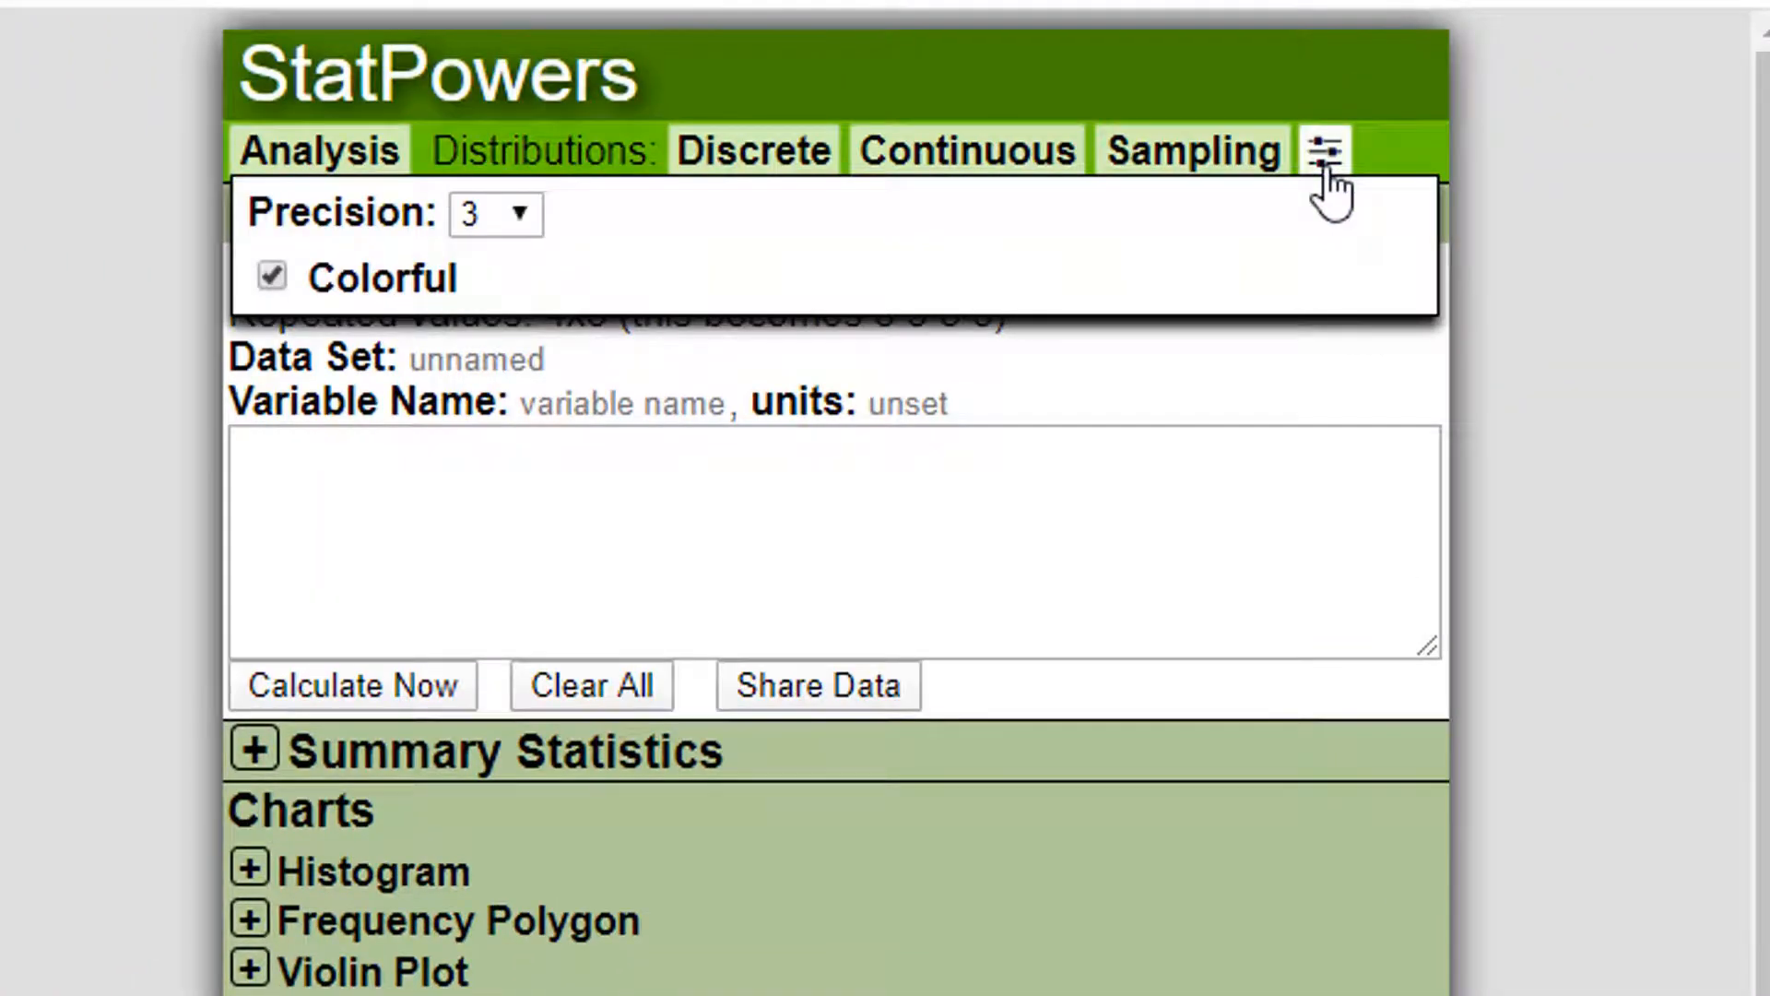
left_click(494, 208)
left_click(472, 339)
left_click(87, 574)
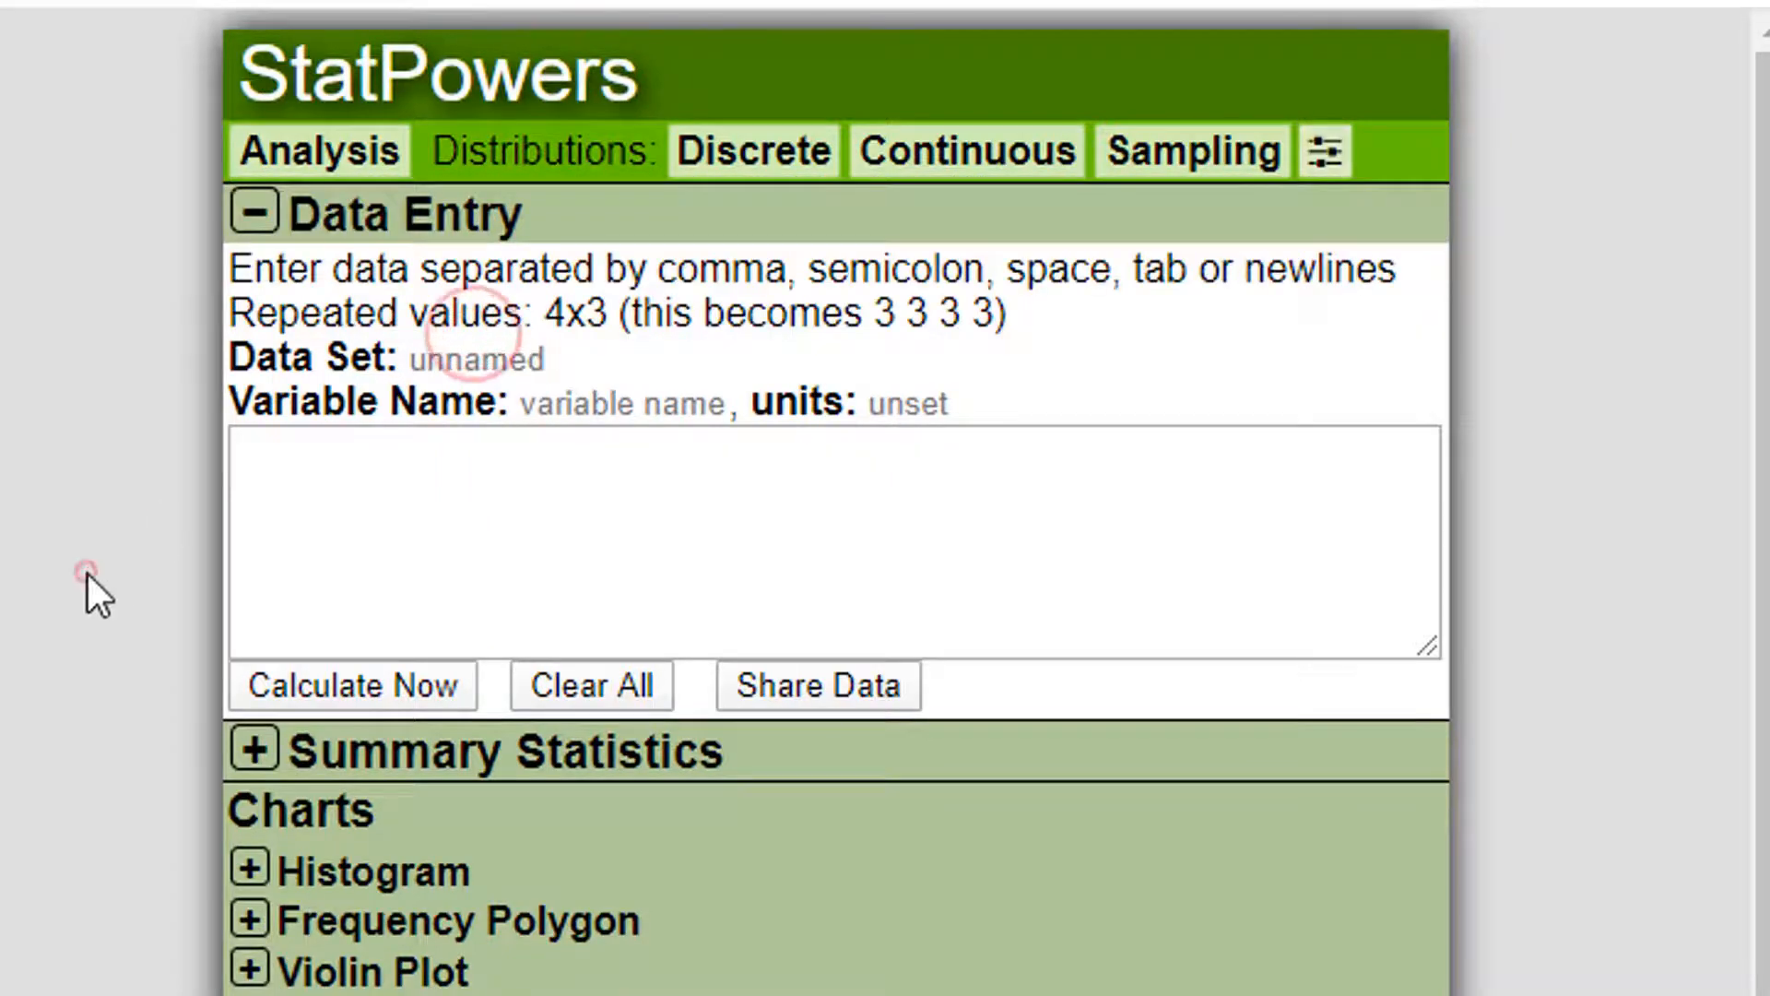
scroll(86, 573, "down", 2)
scroll(87, 573, "down", 10)
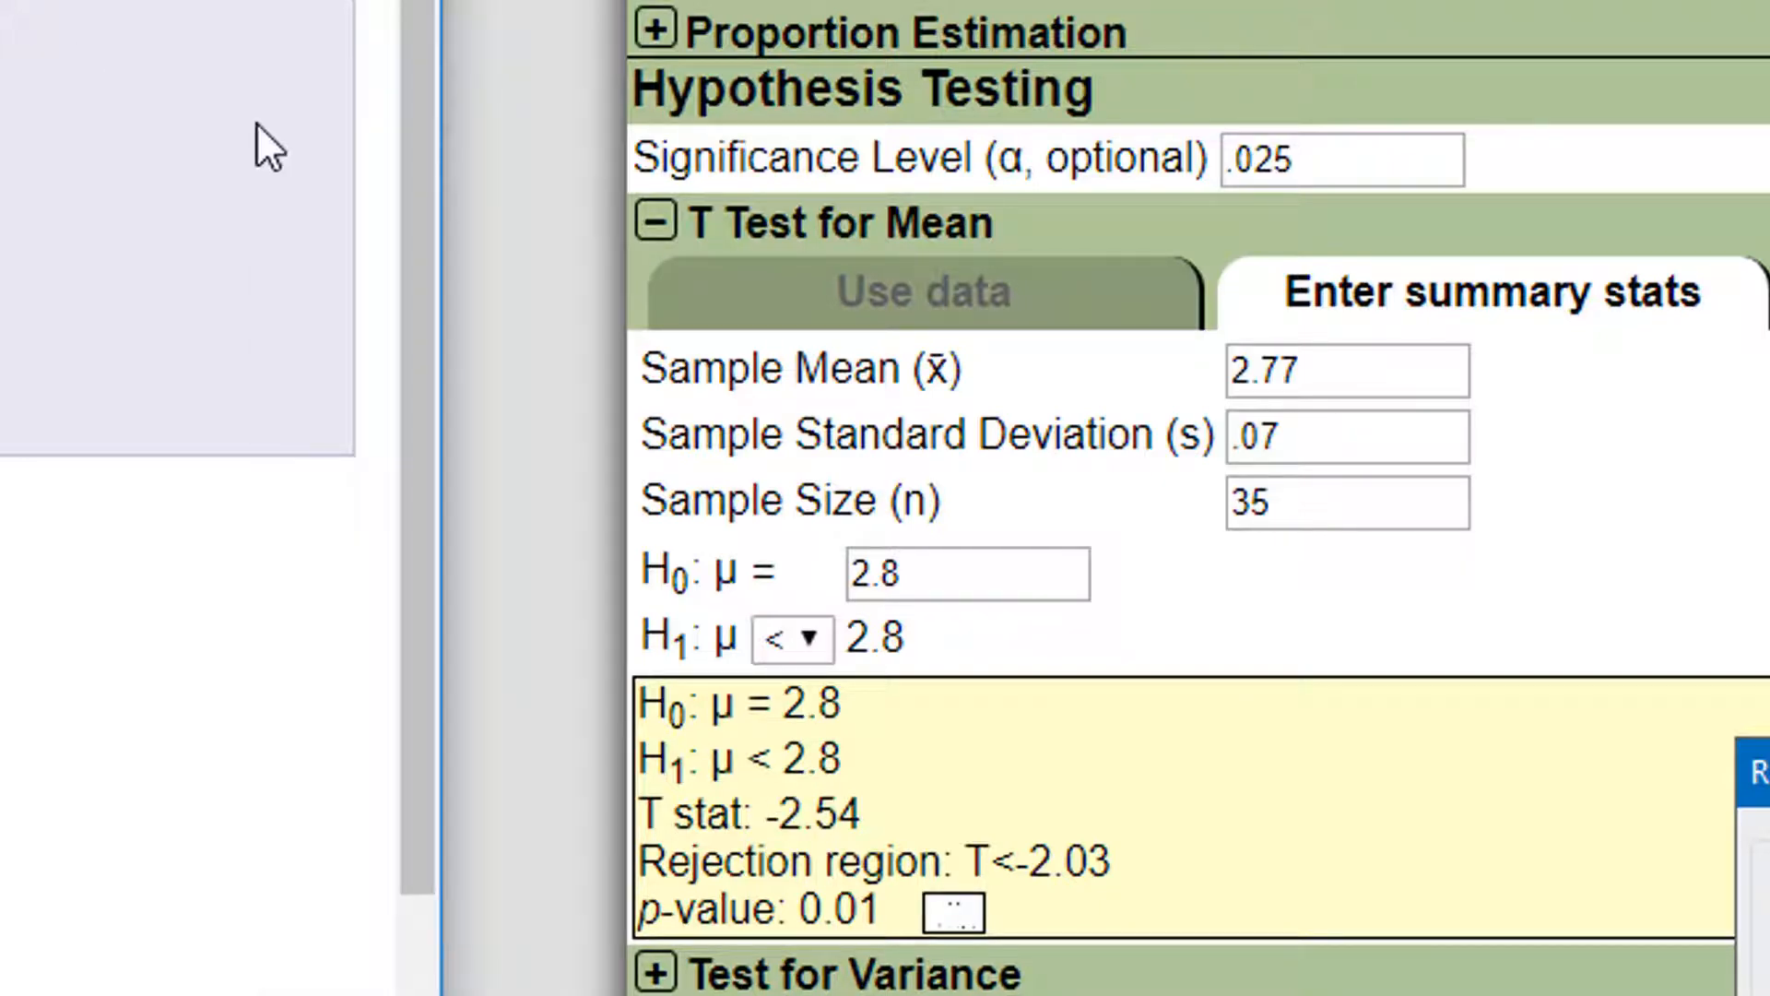
- Display the distribution graph for the T Test for Mean result
left_click(1258, 676)
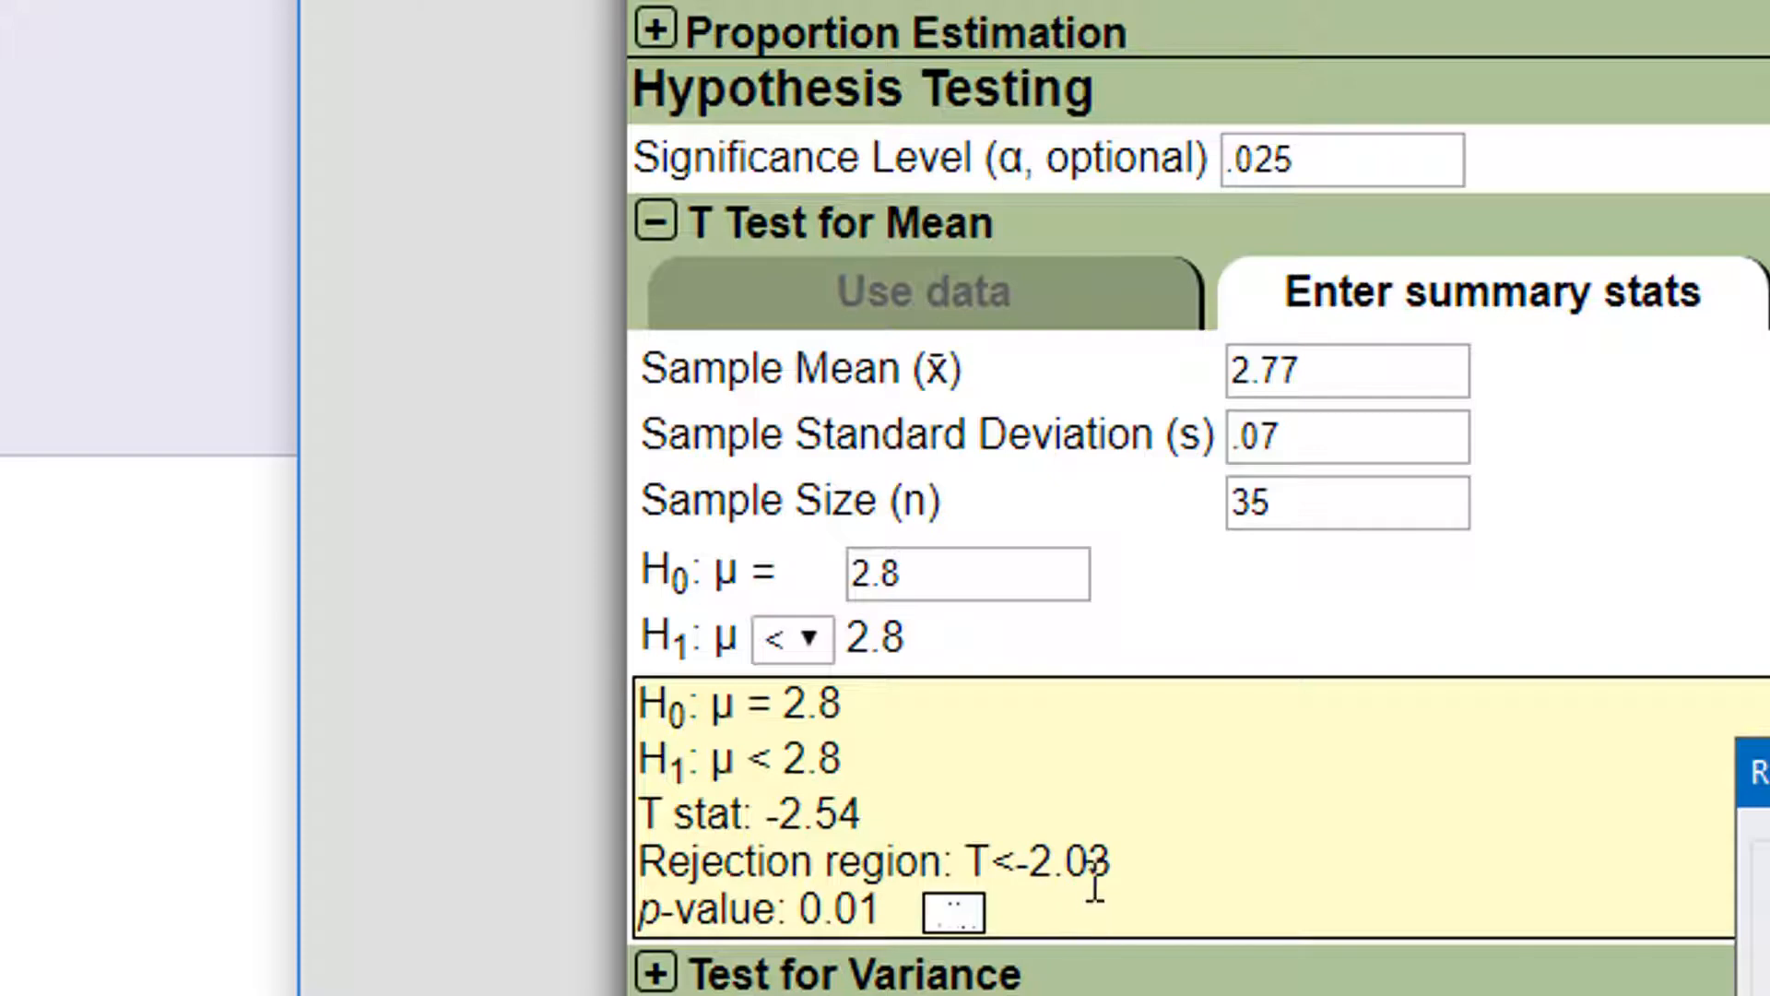
left_click(957, 915)
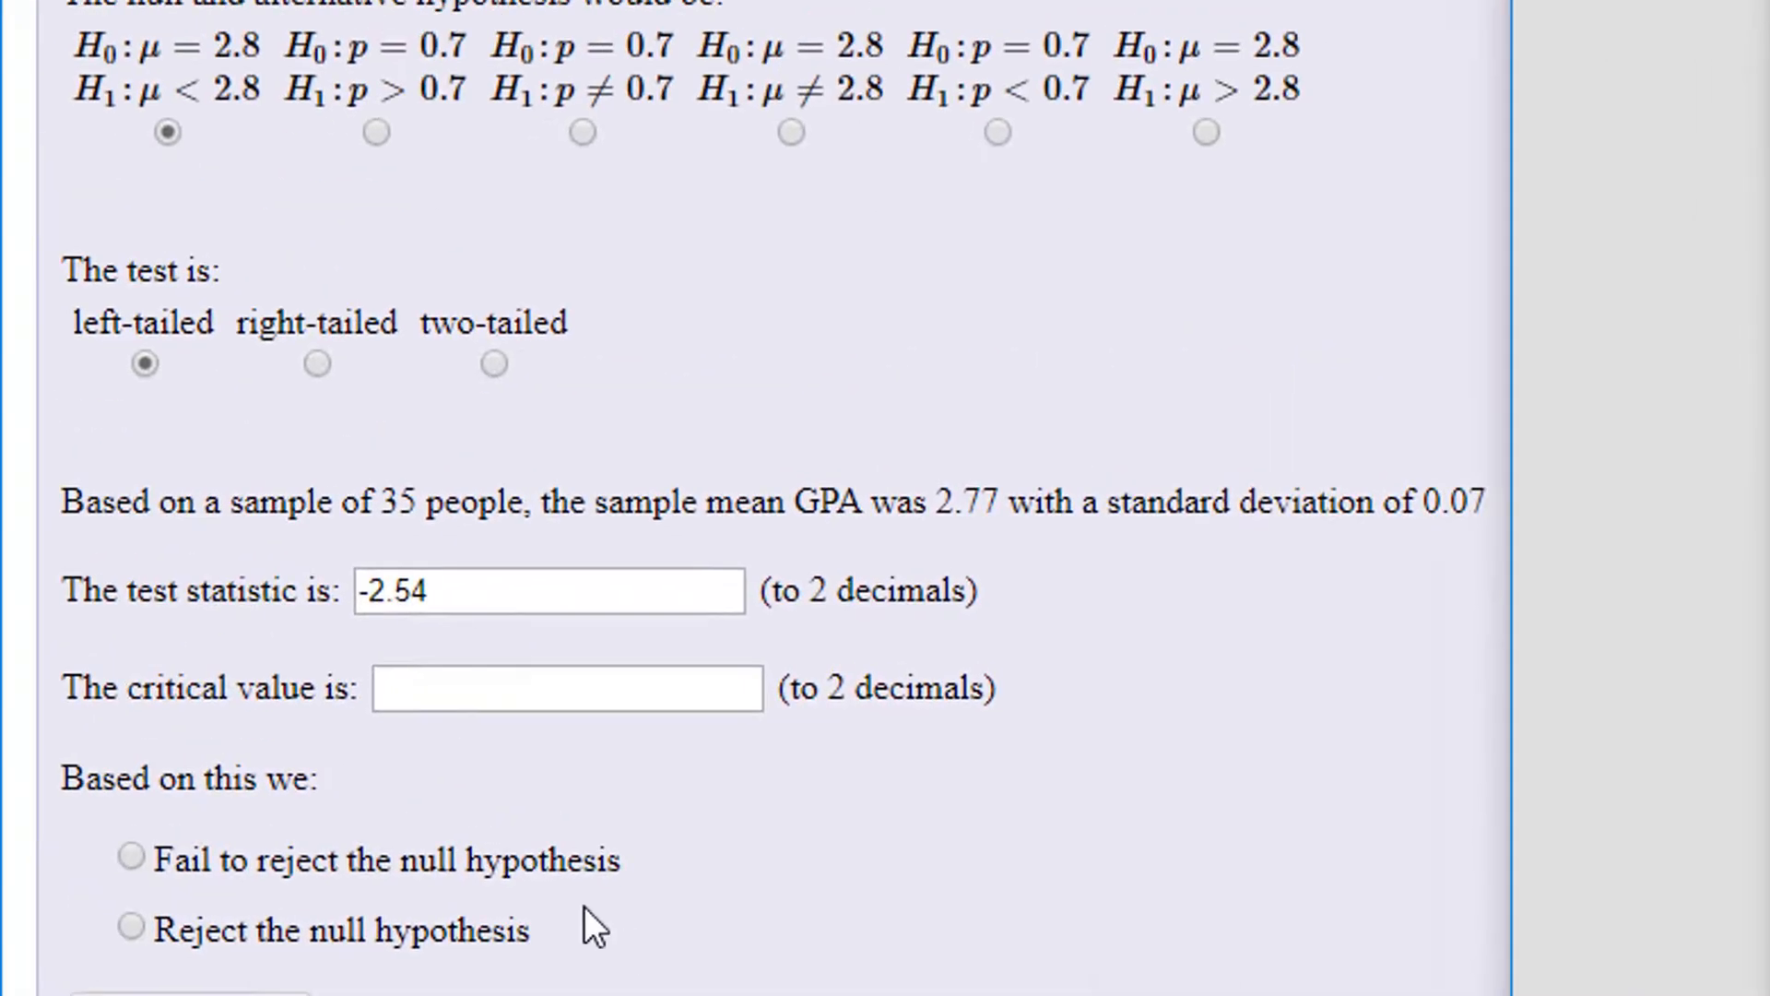
- Enter -2.03 as the critical value in the homework question
left_click(470, 699)
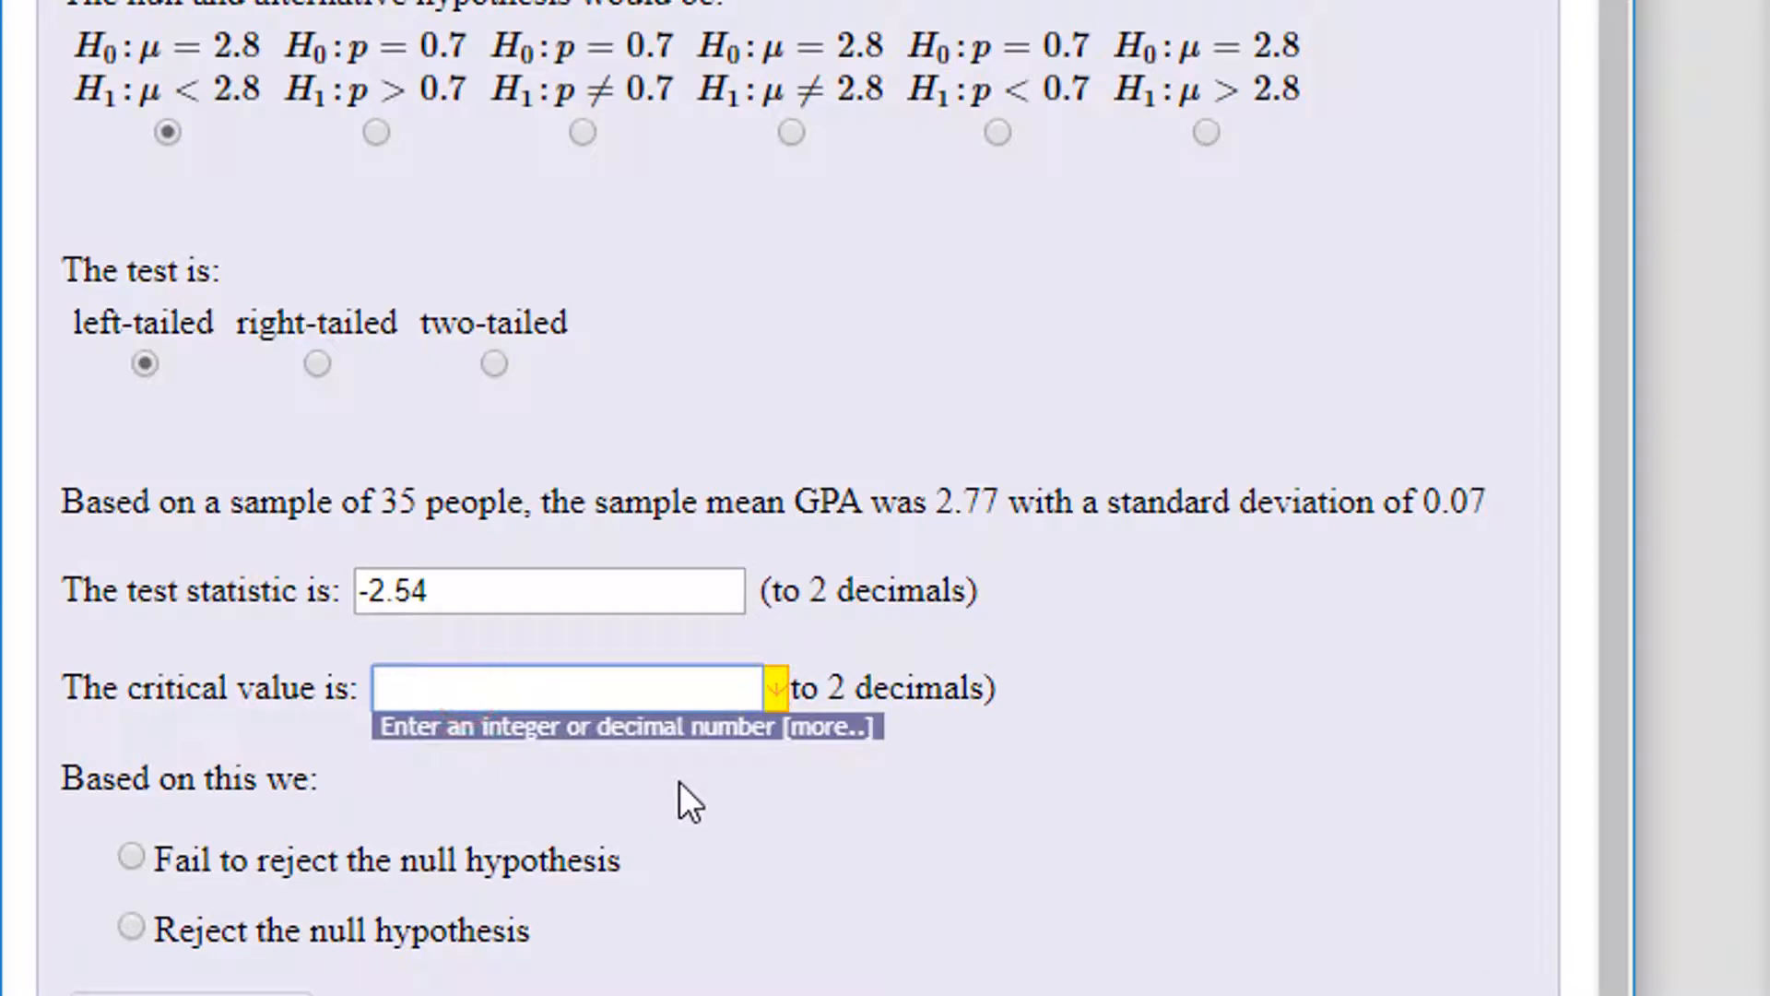
type("-2.03")
left_click(704, 909)
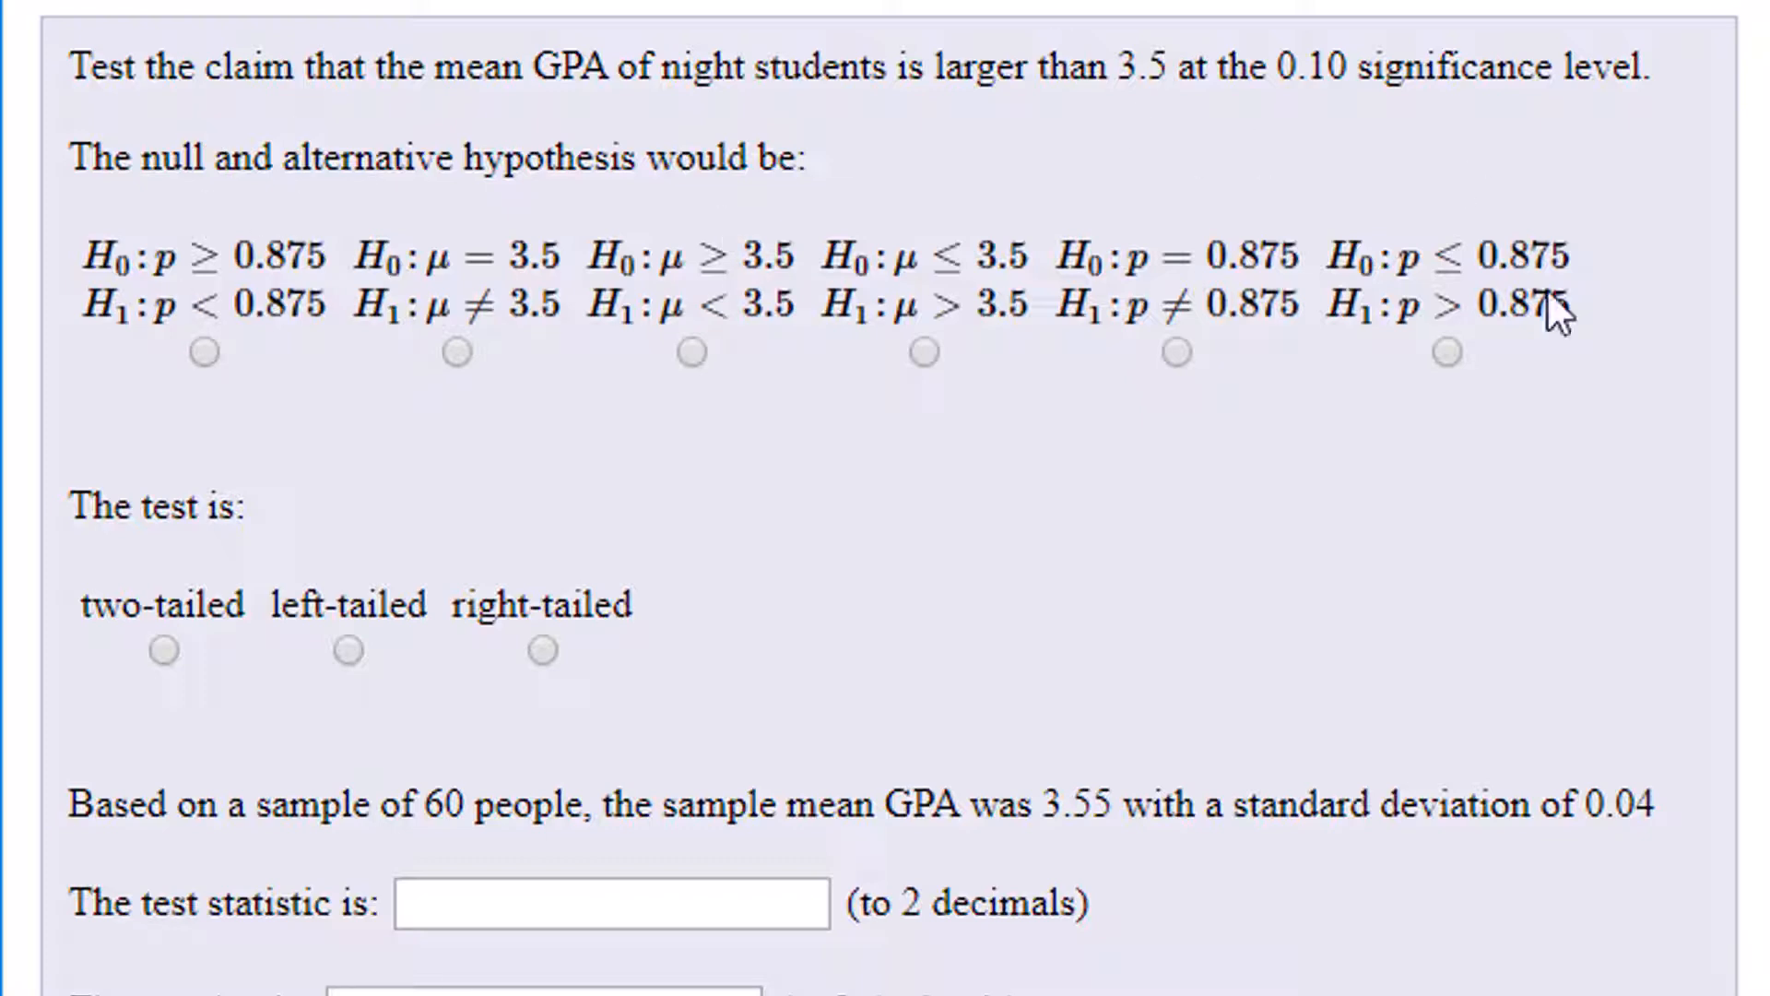
- In the night students question, choose the hypotheses H0: μ ≤ 3.5, H1: μ > 3.5 and mark the test as right-tailed
mouse_move(1769, 0)
left_mouse_down()
mouse_move(1769, 277)
mouse_move(1752, 9)
mouse_move(1769, 5)
left_mouse_up()
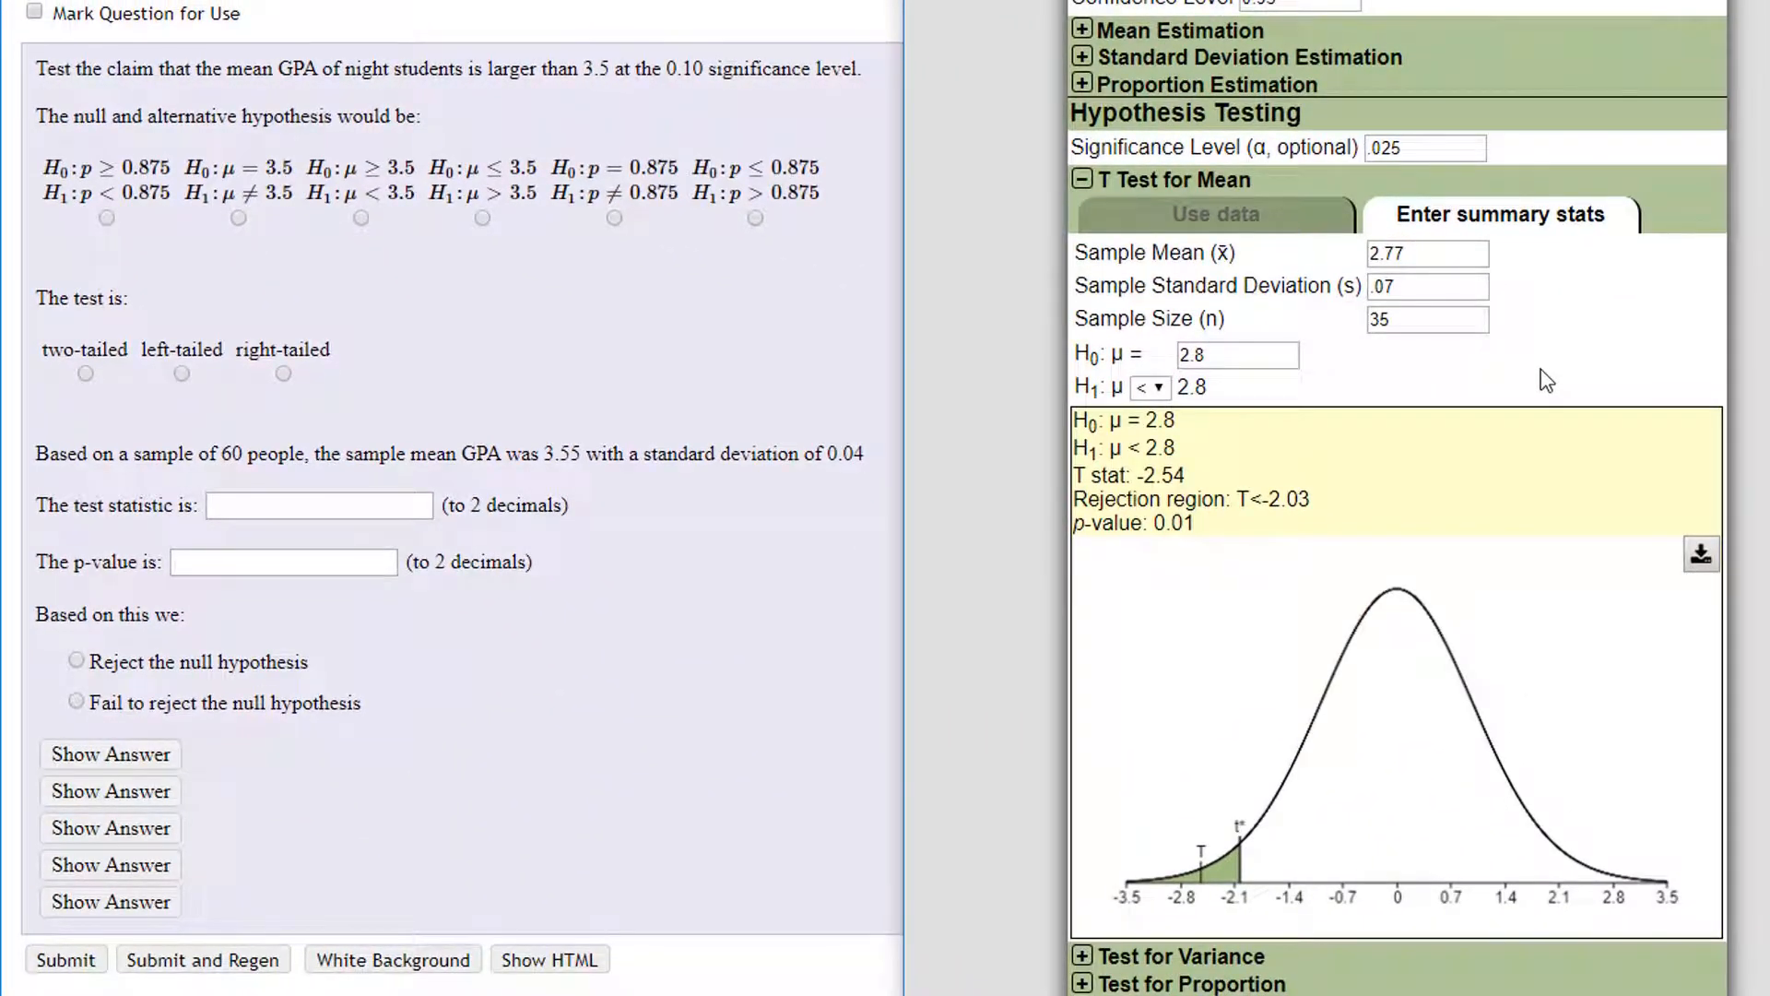
left_click_drag(1066, 11, 1107, 0)
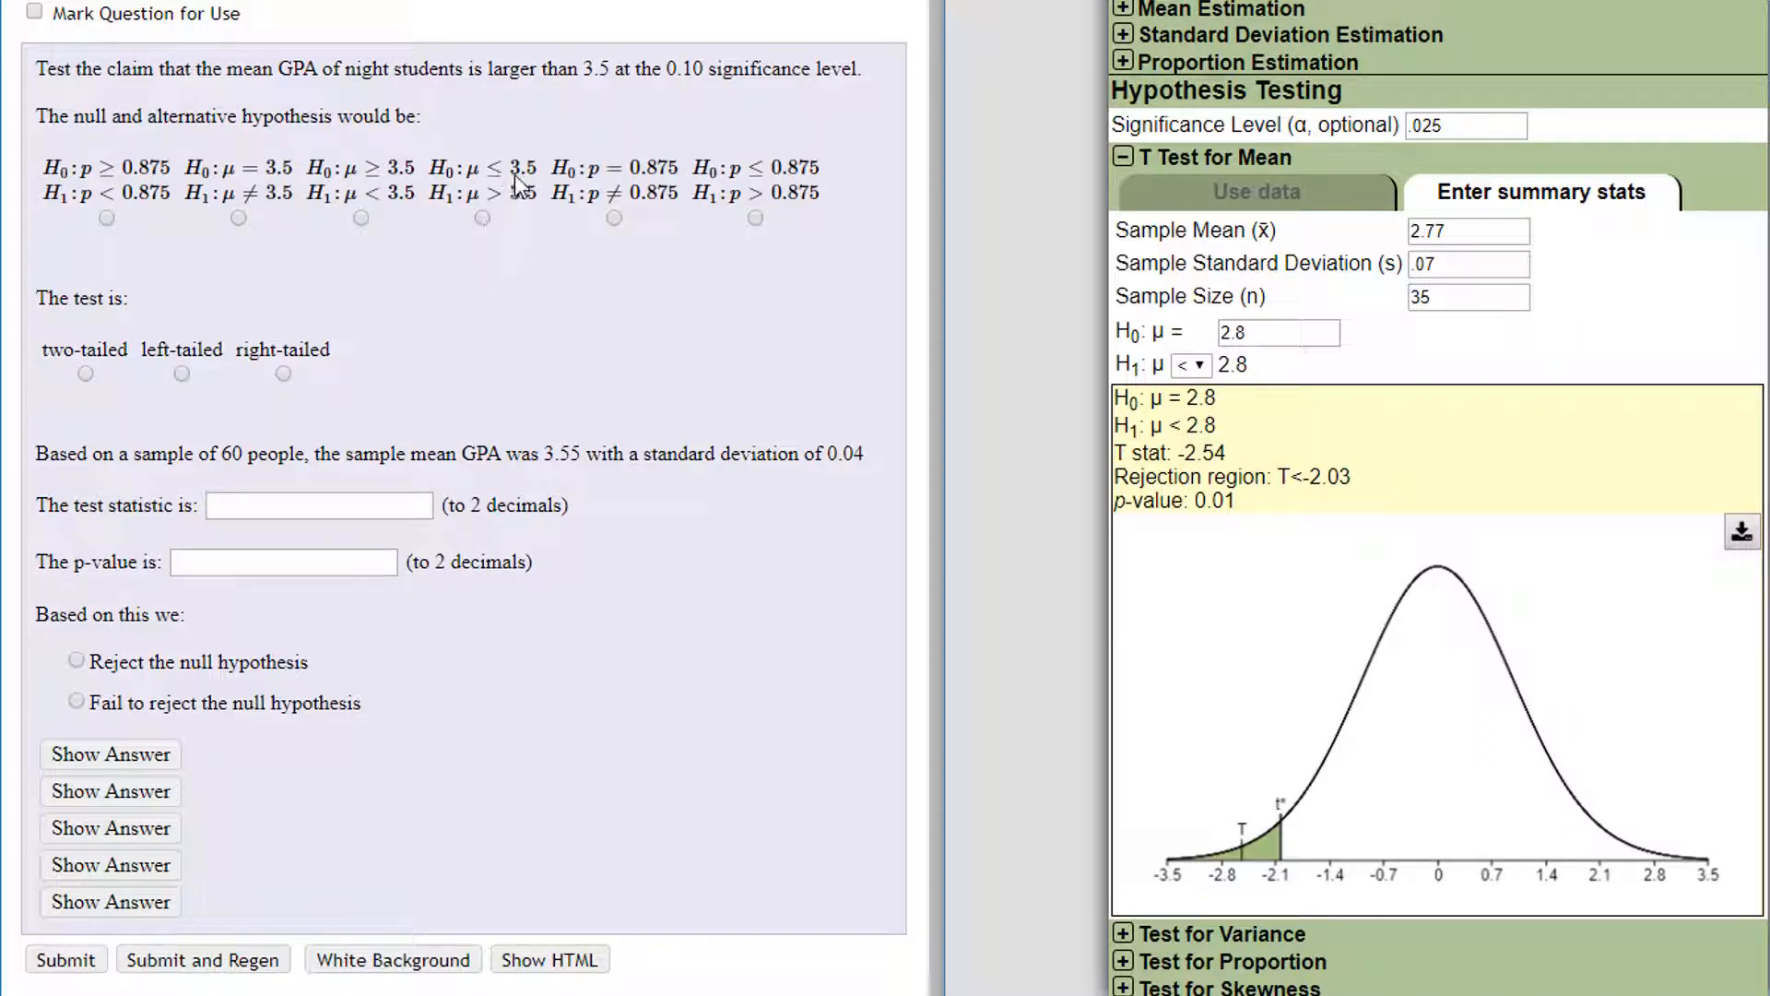
left_click(482, 217)
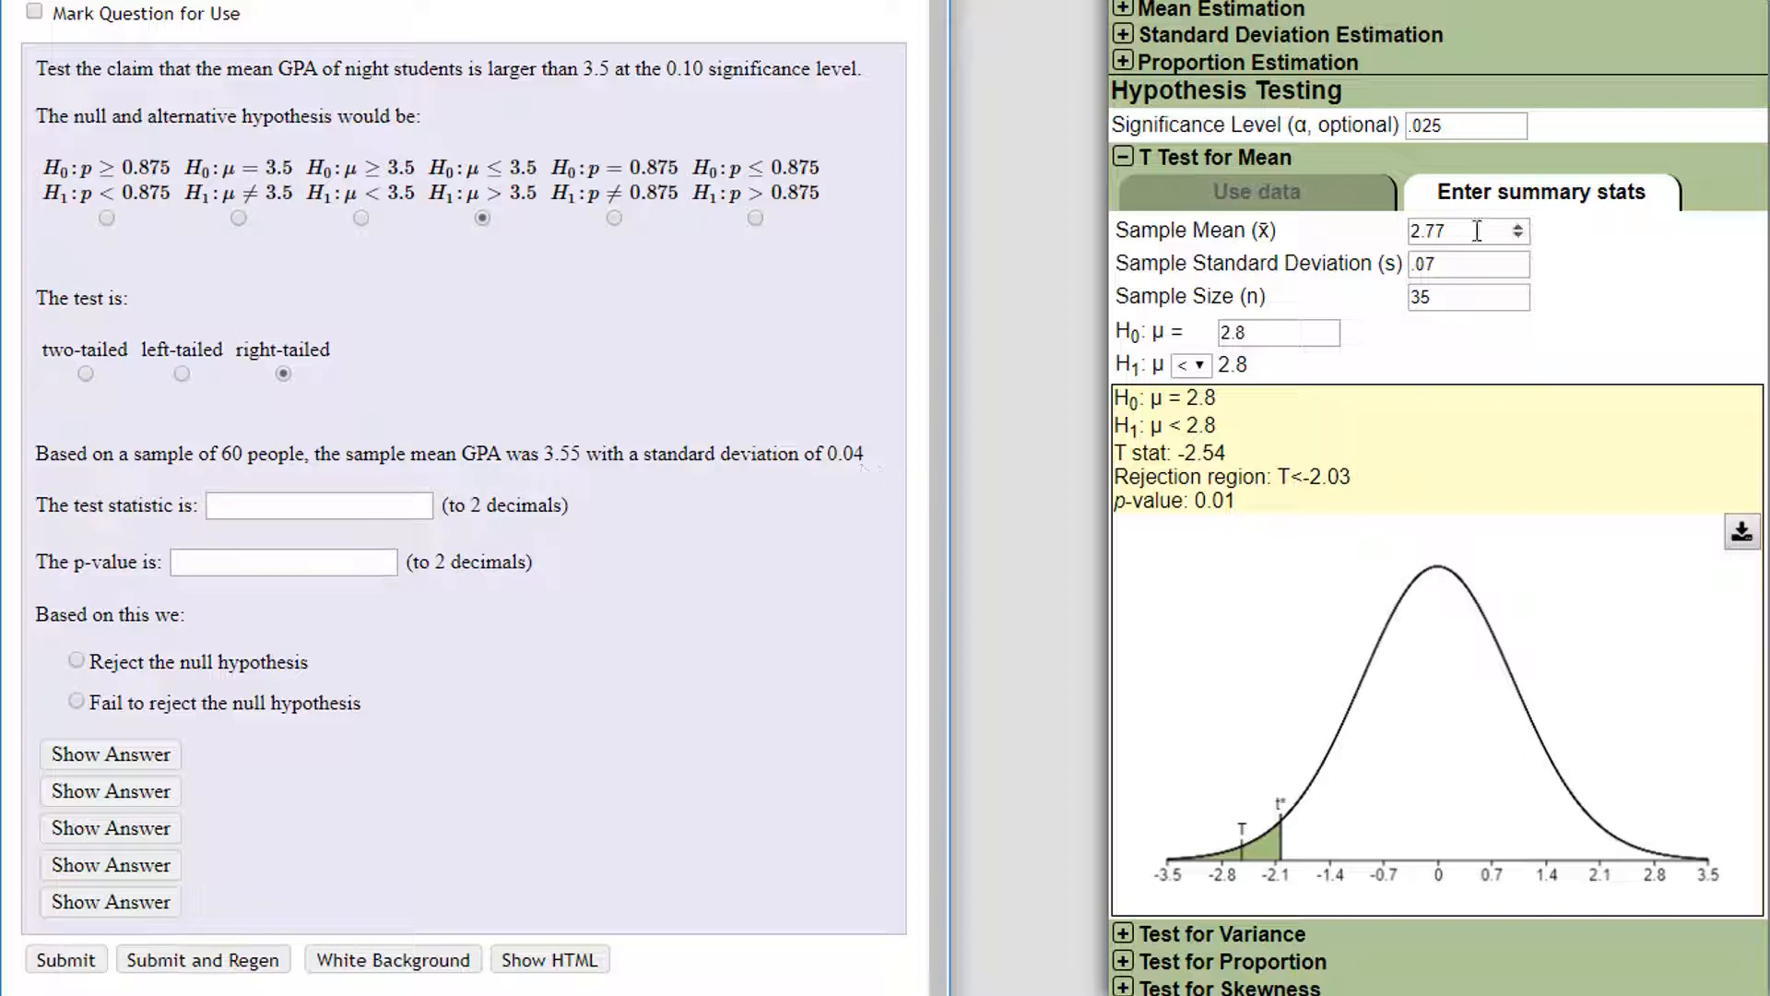
- Set the significance level for hypothesis testing to .10
double_click(1452, 127)
type(".10")
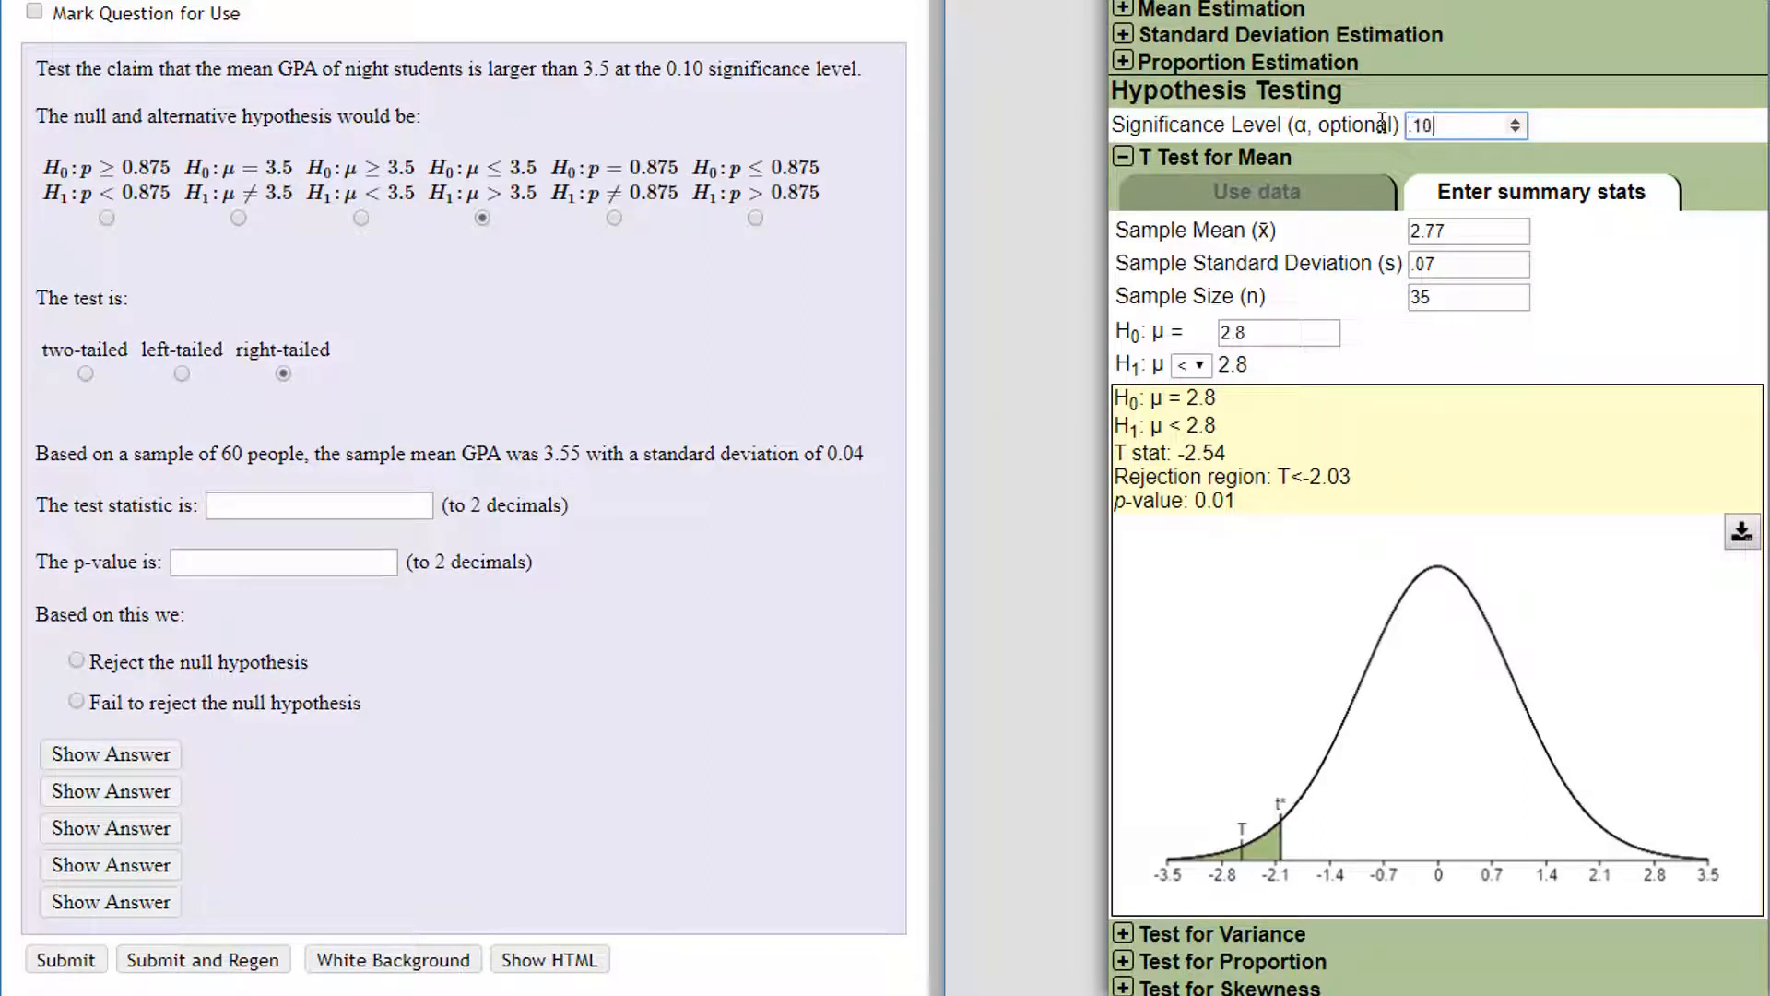
key("Tab")
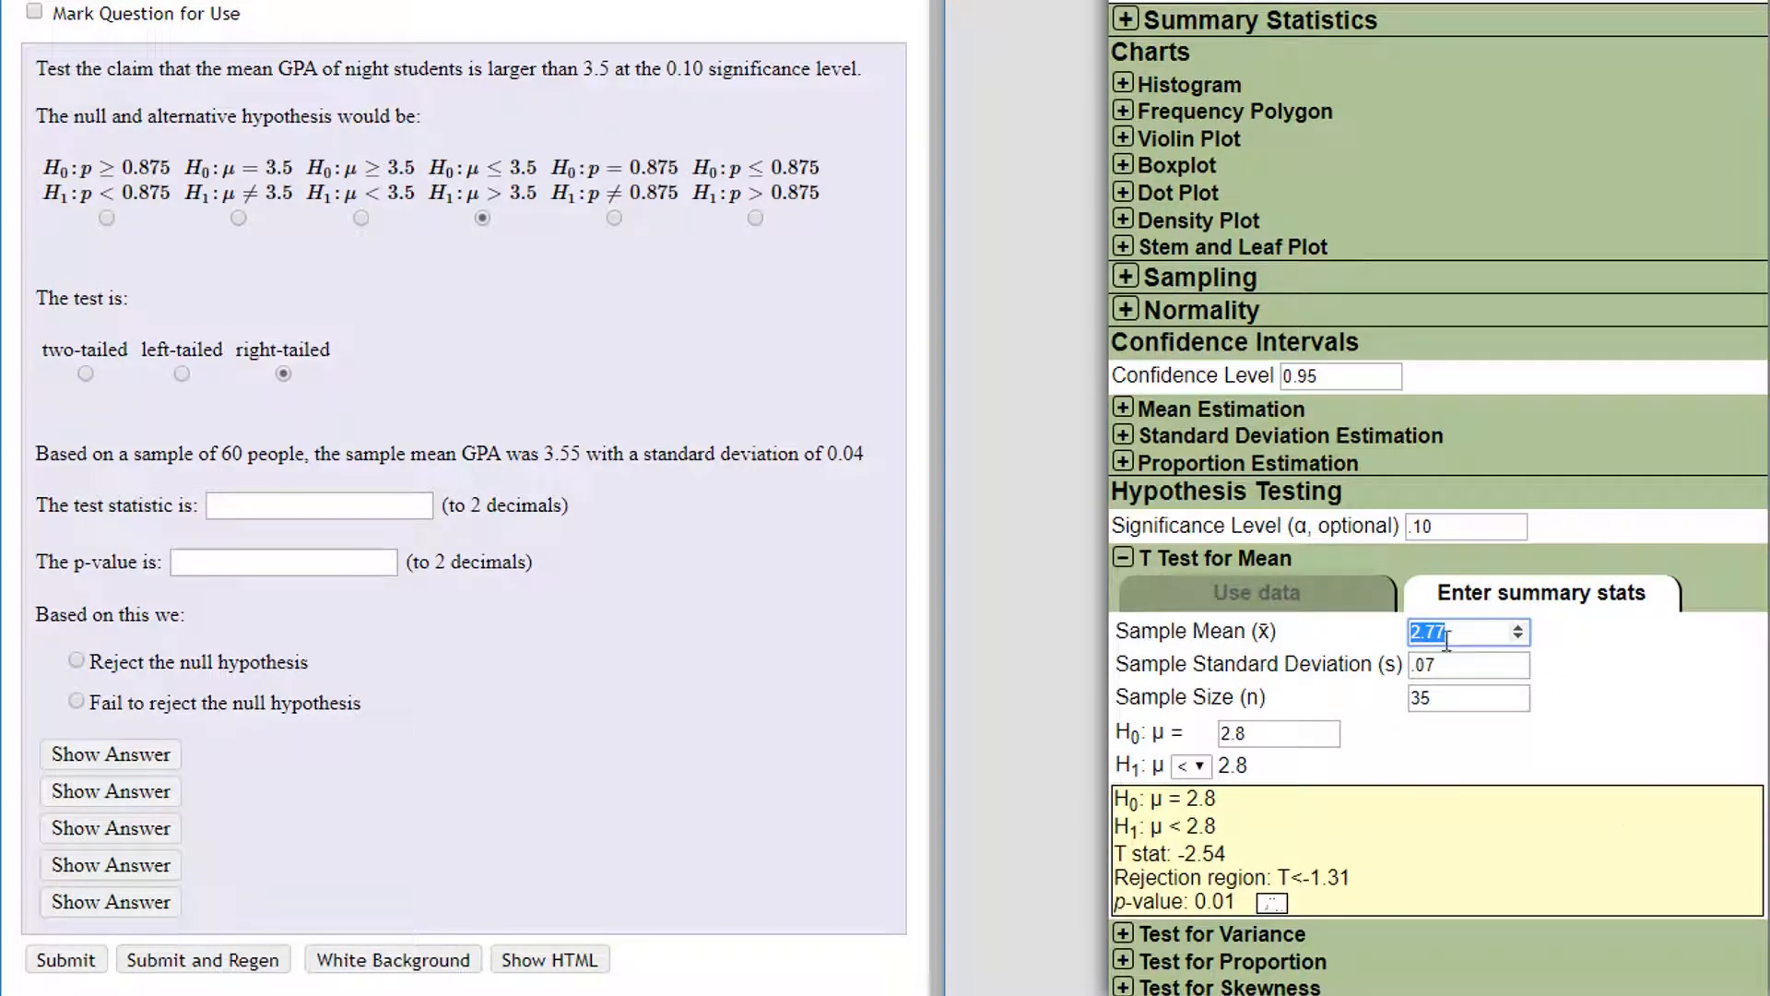
- Change the t test summary statistics to sample mean 3.55, standard deviation .04 and sample size 60
left_click_drag(1456, 633, 1392, 638)
type("3.55")
key("Tab")
type(".04")
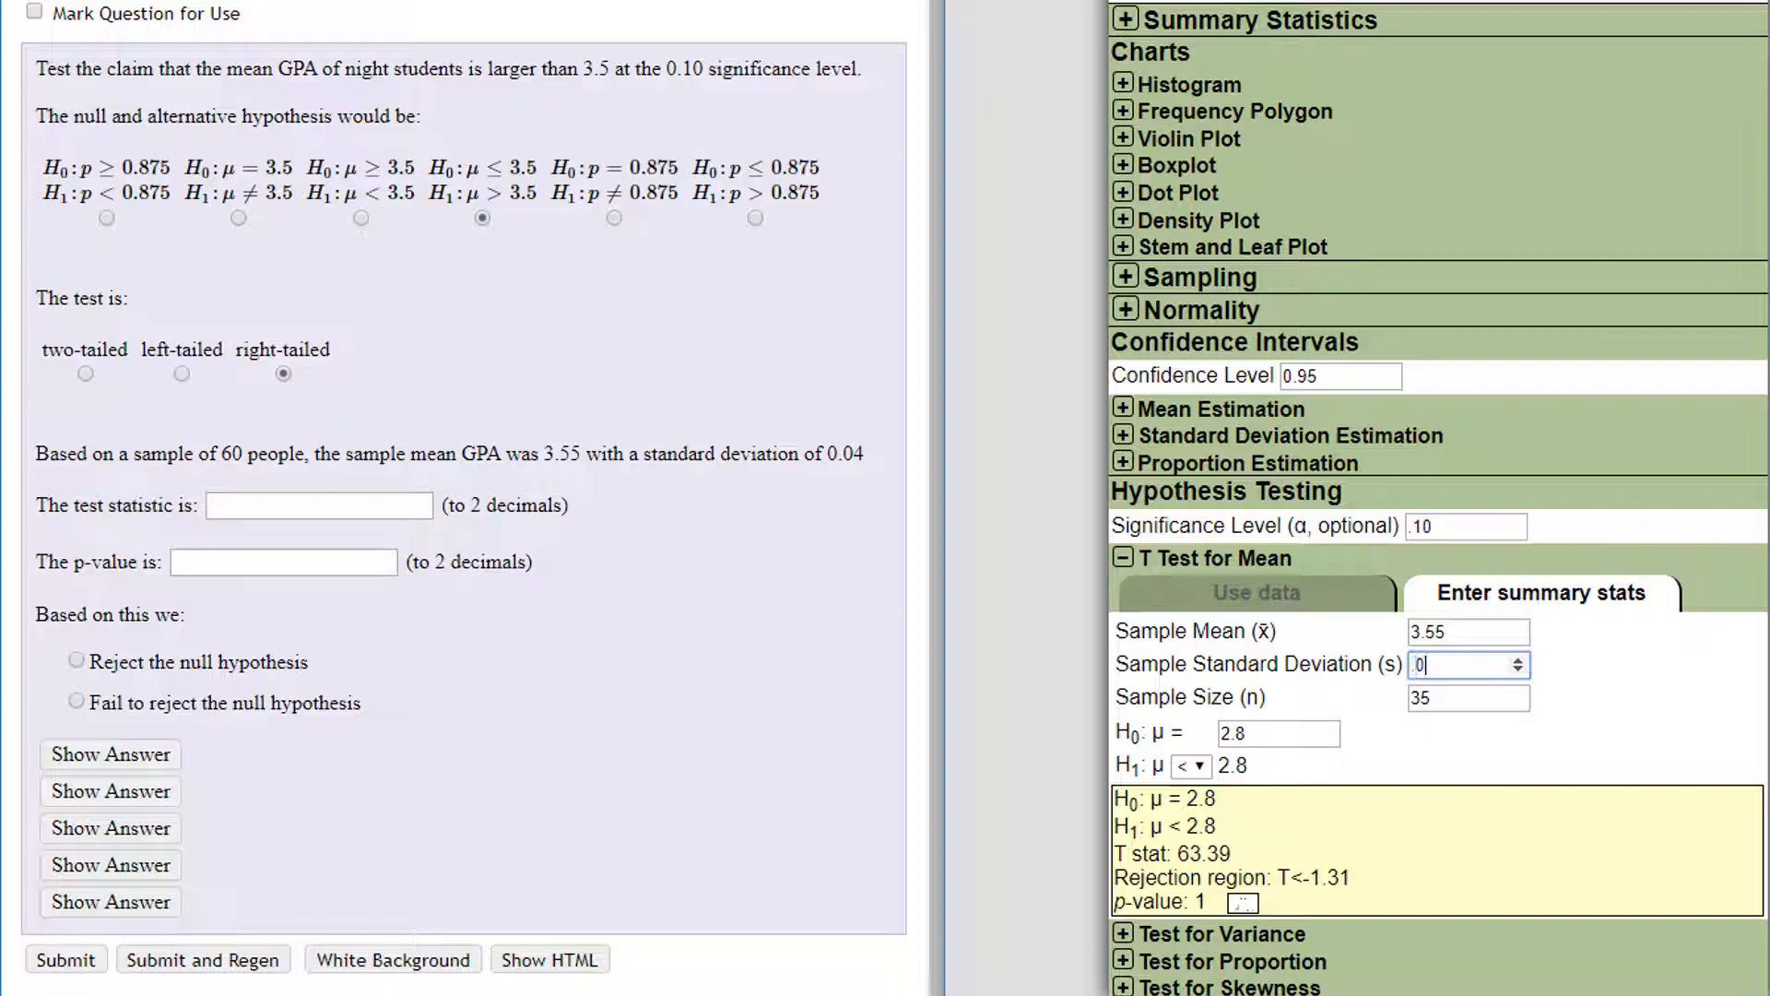
key("Tab")
type("60")
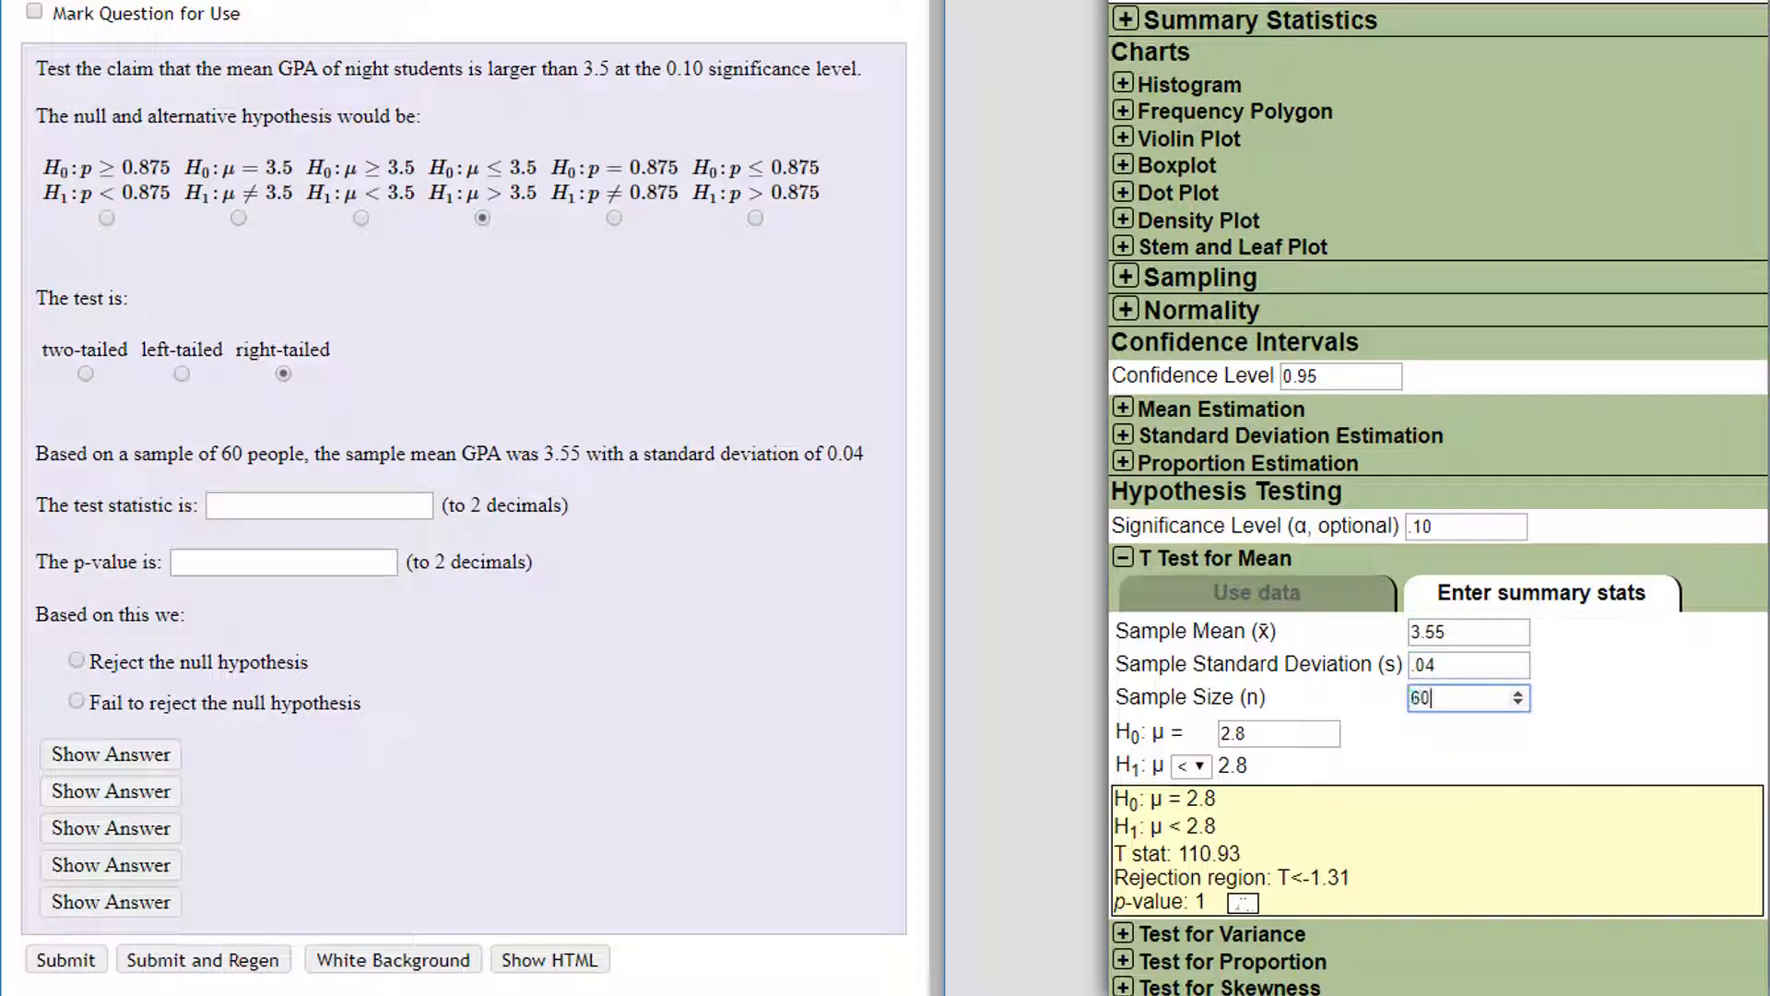
- Set the null hypothesis mean to 3.5 and the alternative hypothesis to greater than (>)
key("Tab")
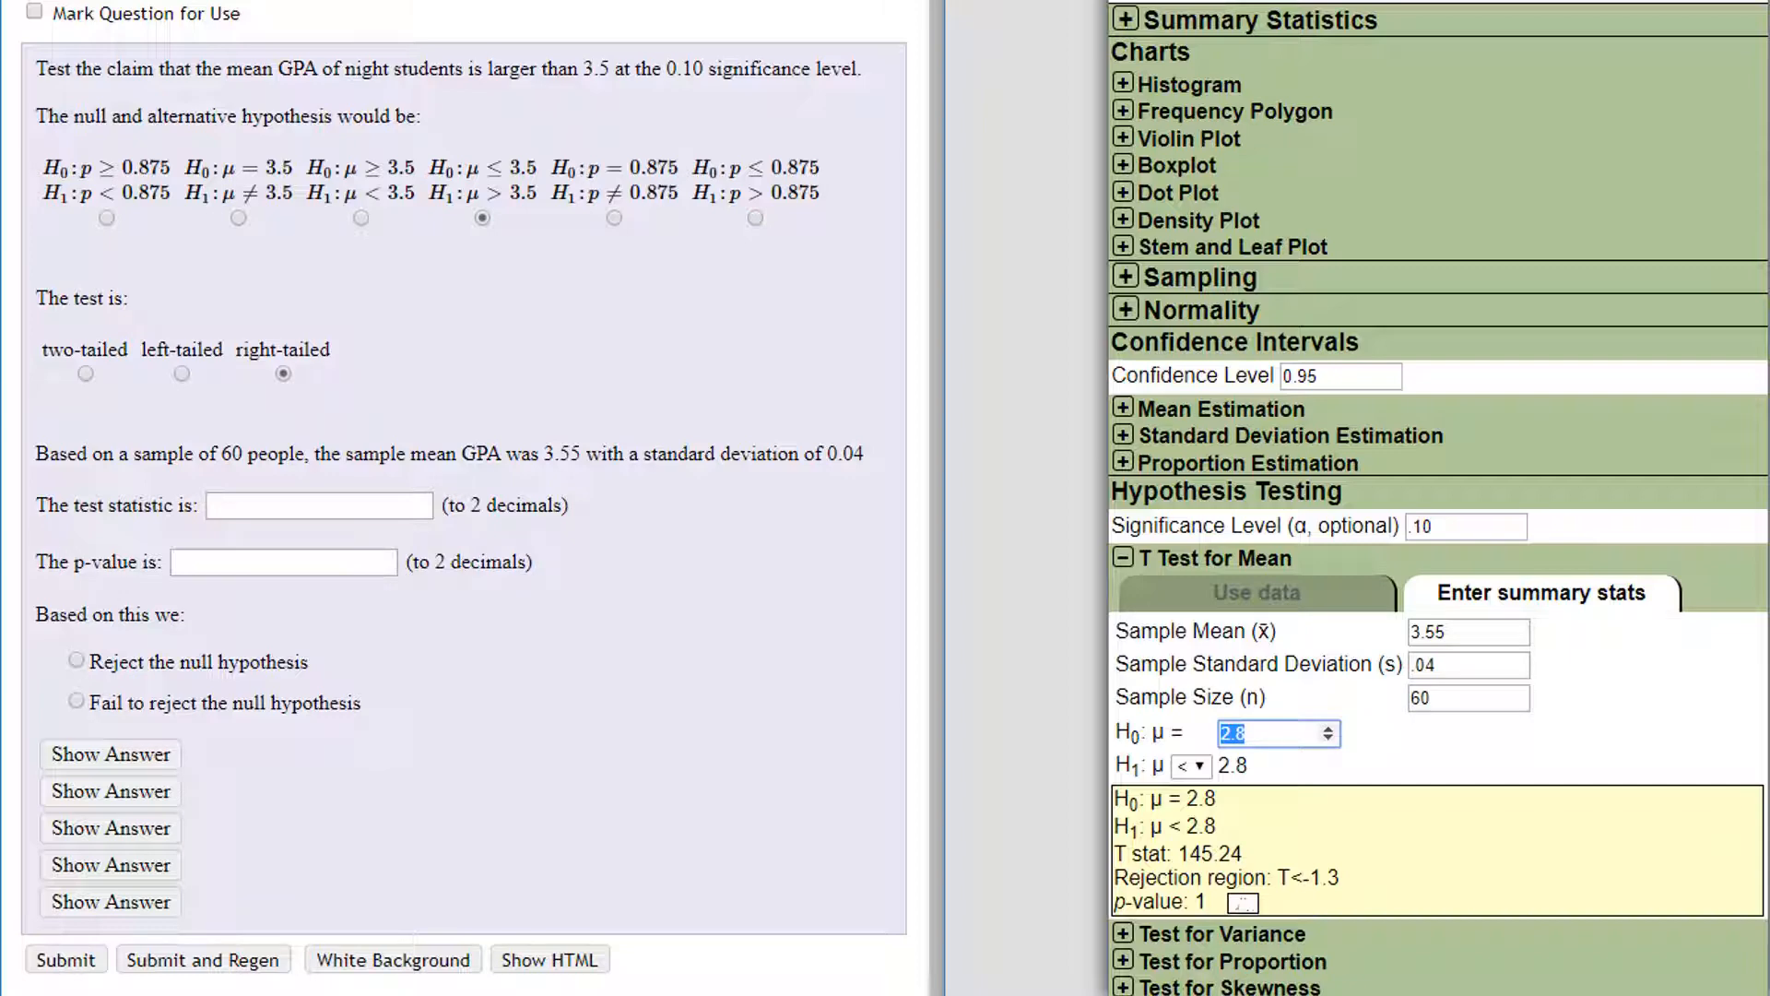
type("3.5")
key("Tab")
key("Down")
key("Down")
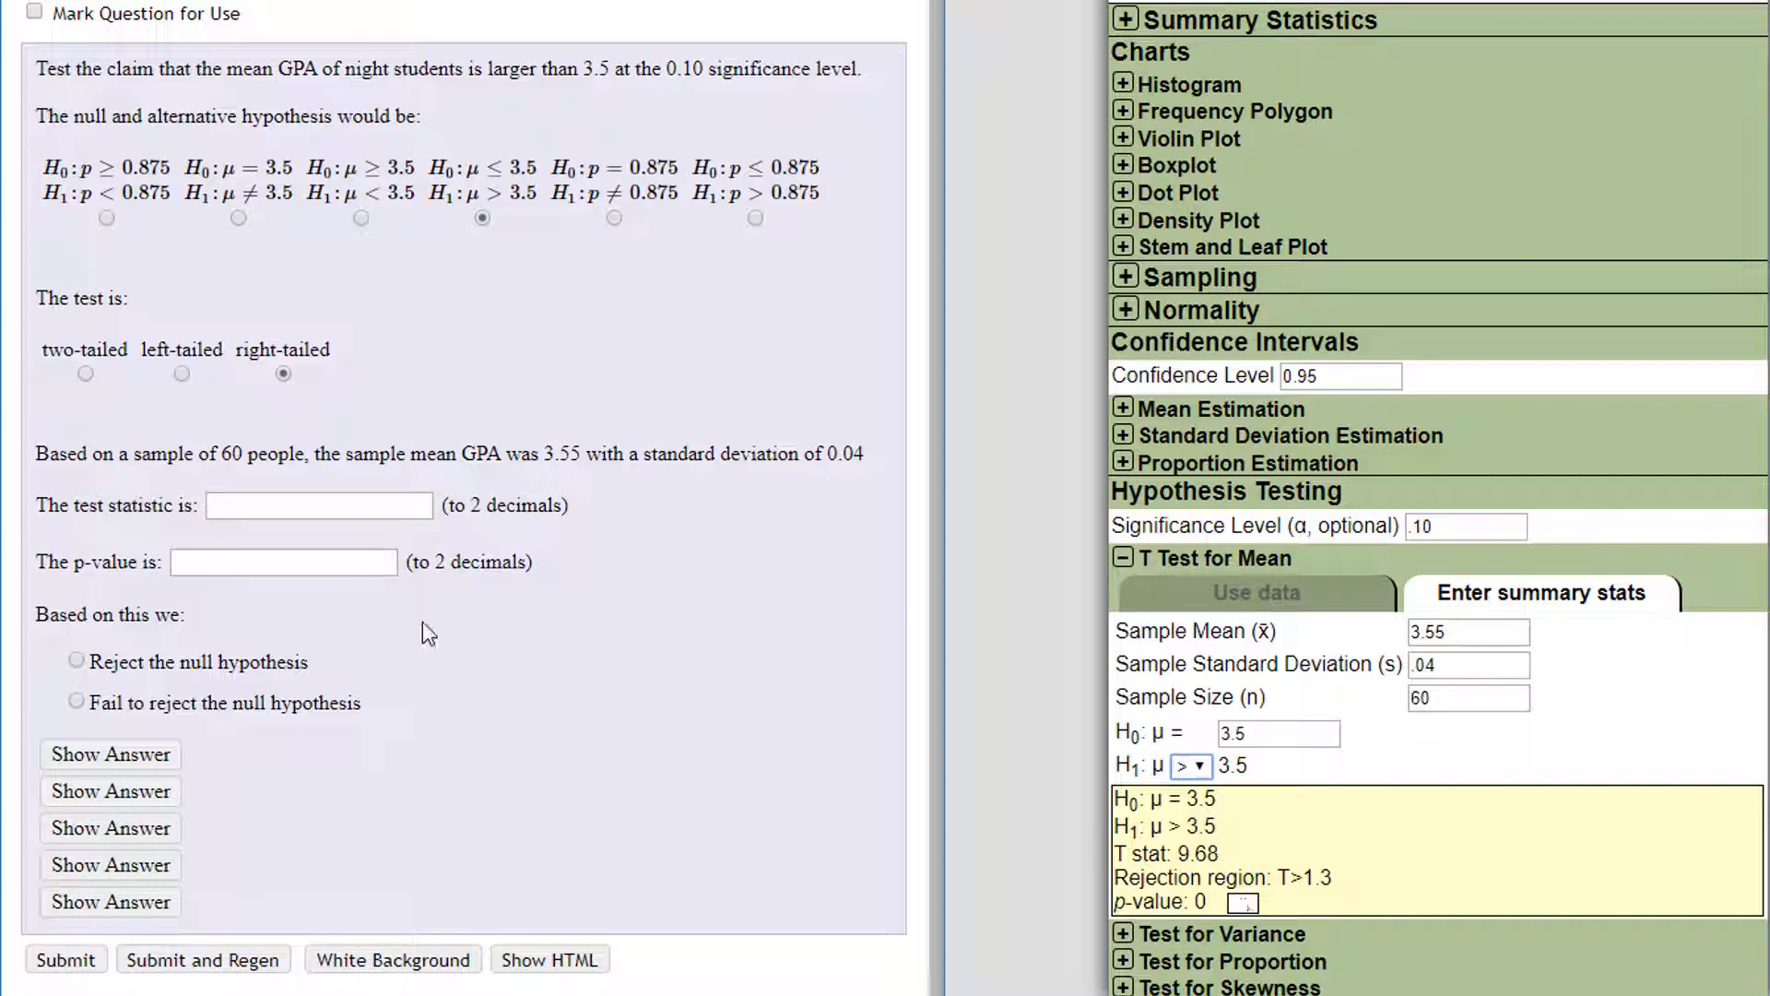
- Enter 9.68 as the test statistic and 0 as the p-value in the homework question
left_click(363, 507)
type("9.68")
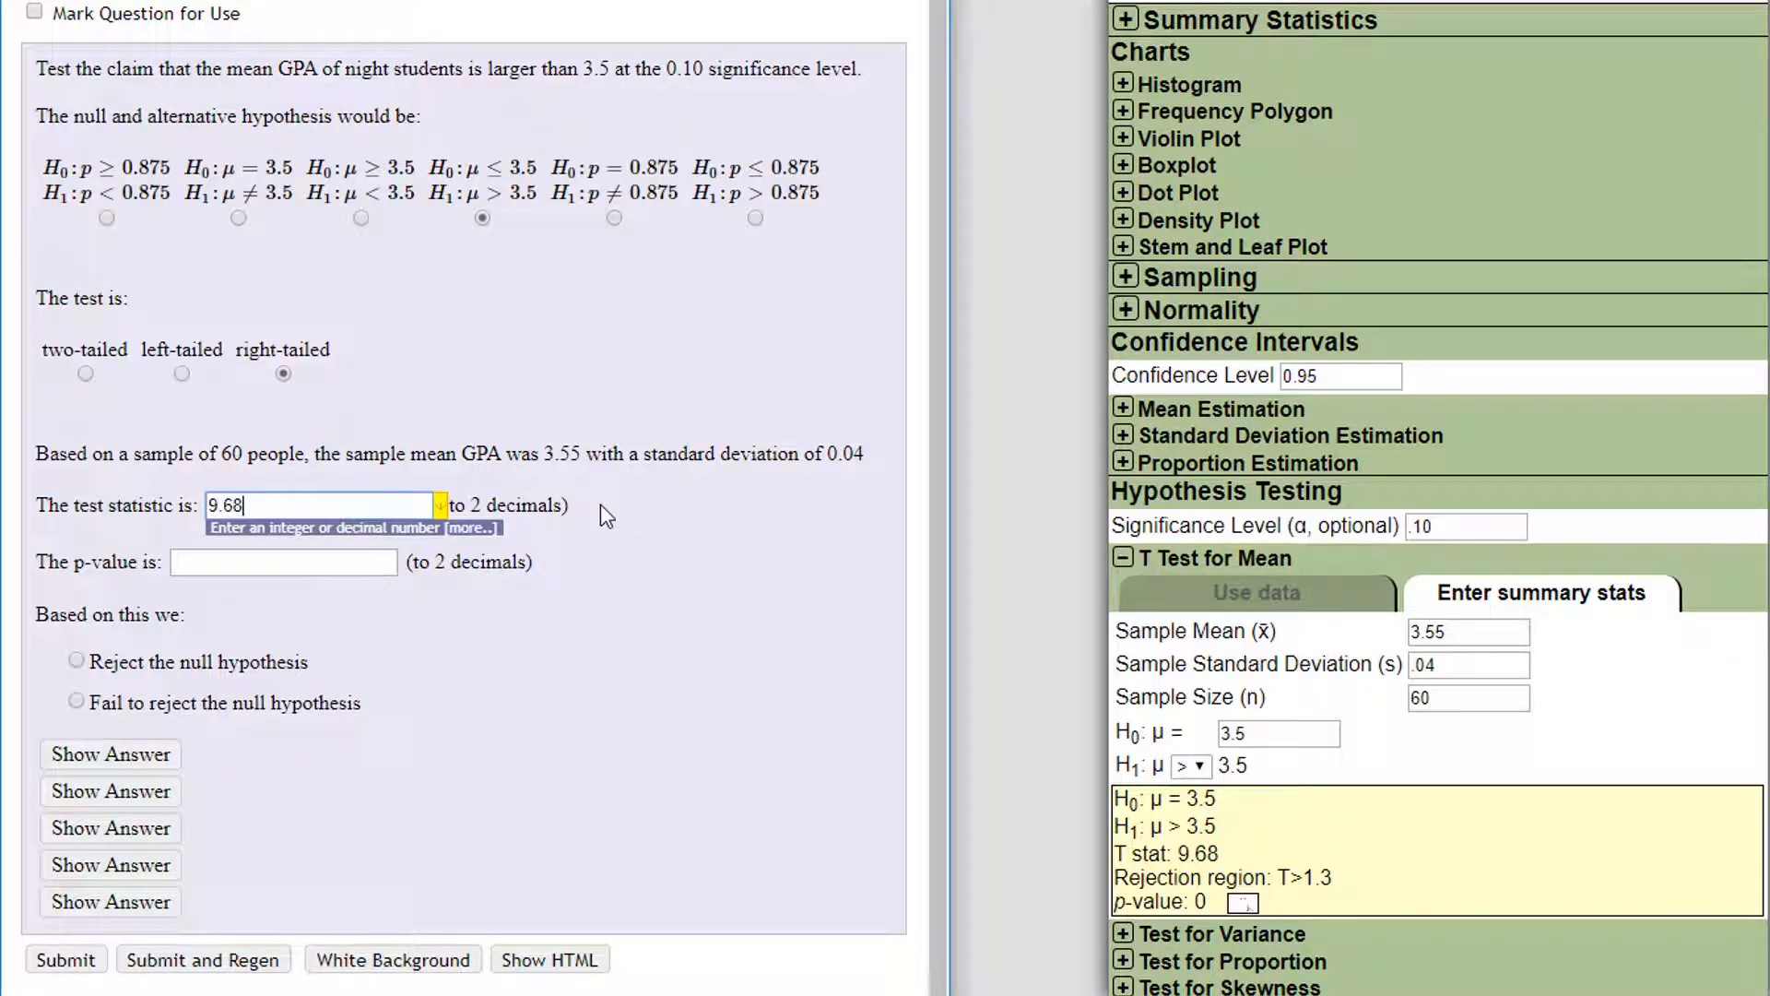
key("Tab")
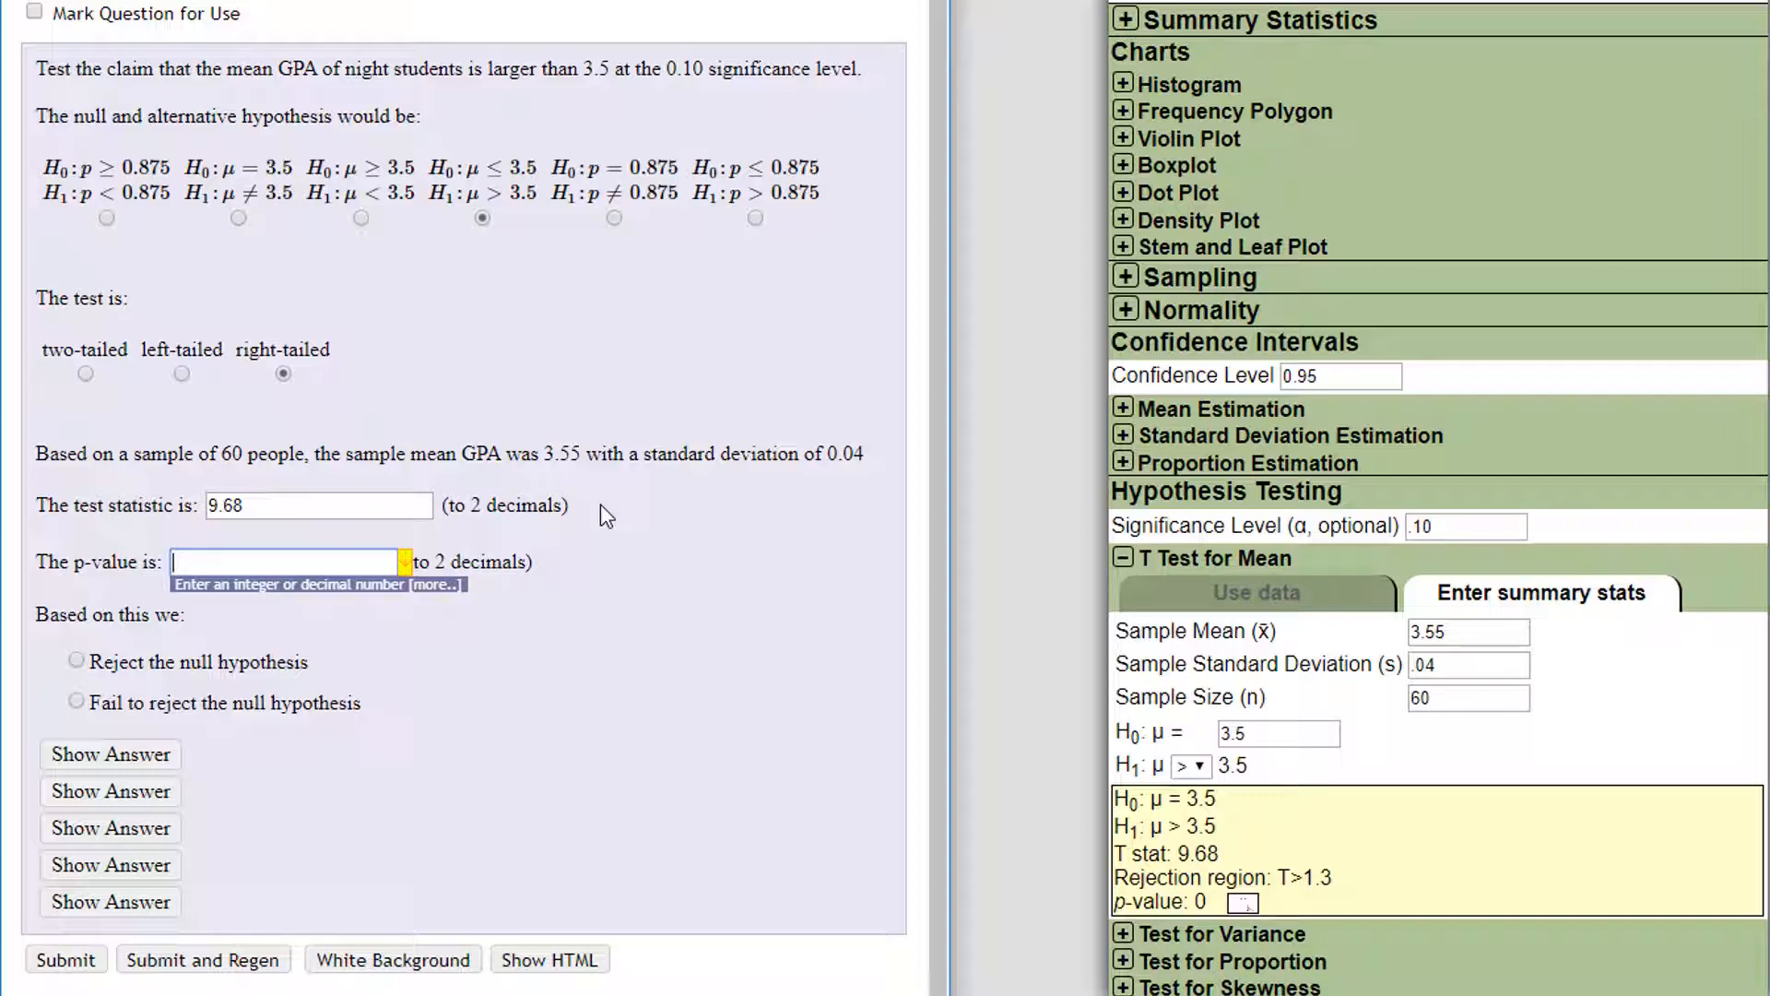
type("0")
left_click(501, 673)
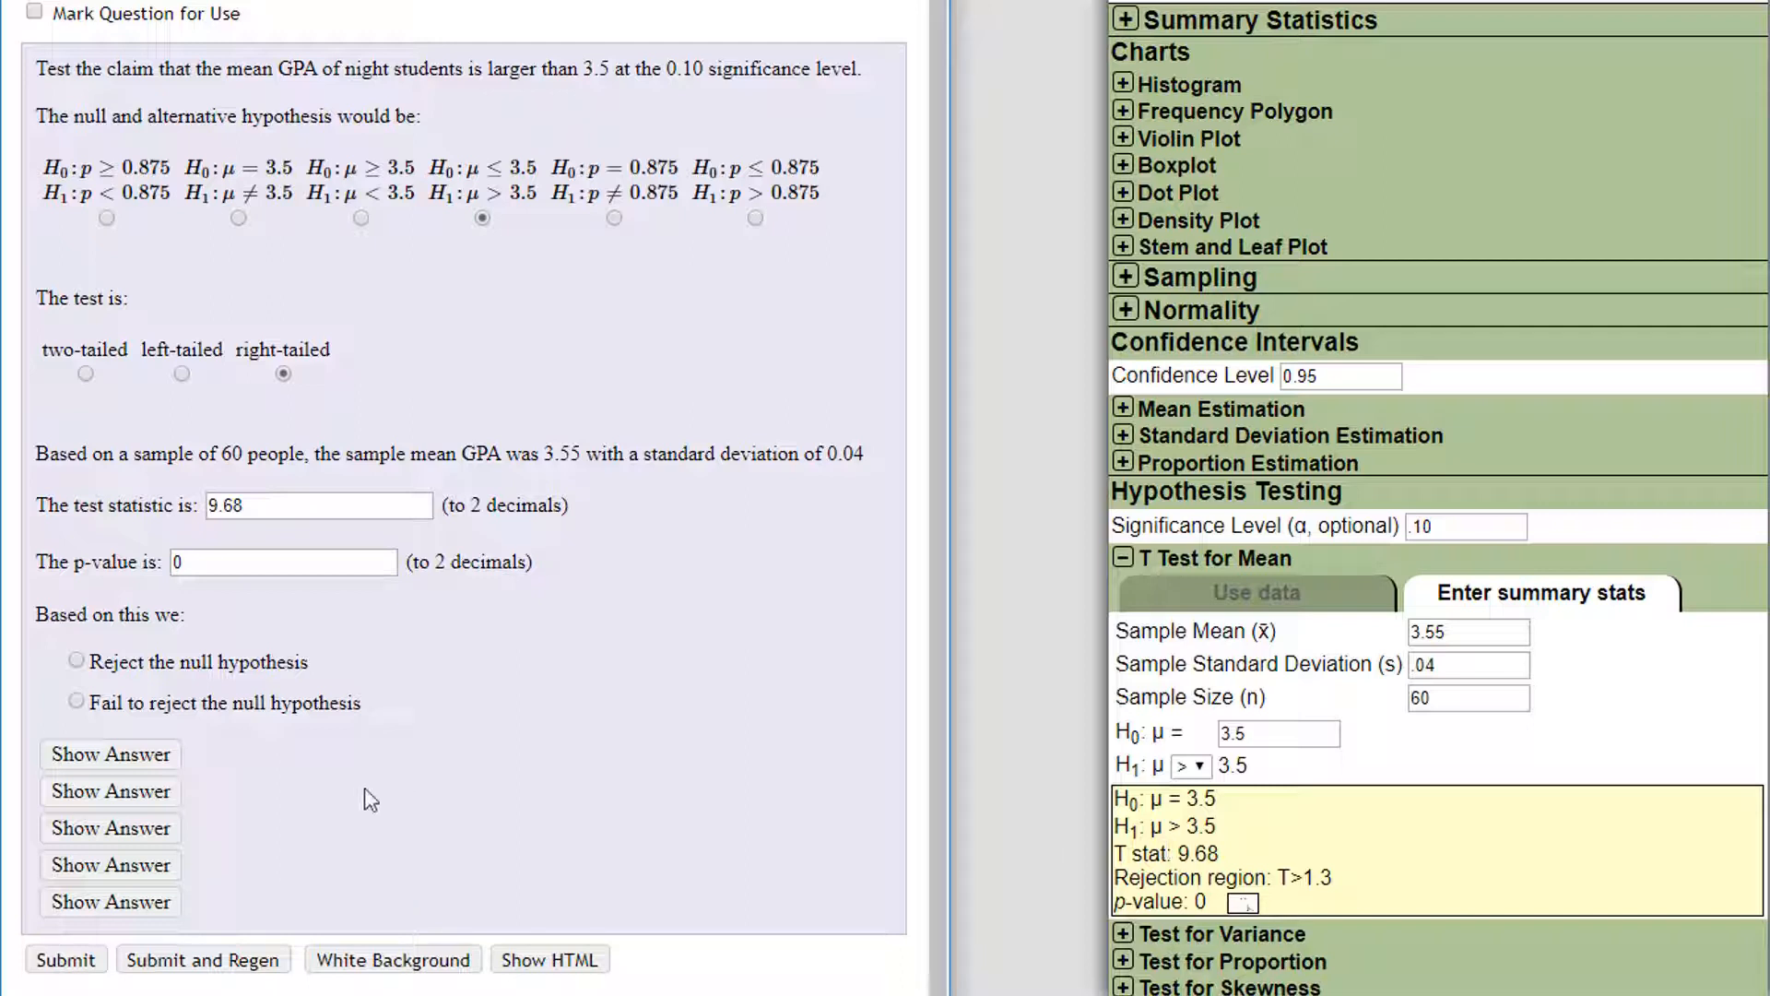
- Select "Reject the null hypothesis" as the decision and submit the question
left_click(77, 662)
left_click(65, 960)
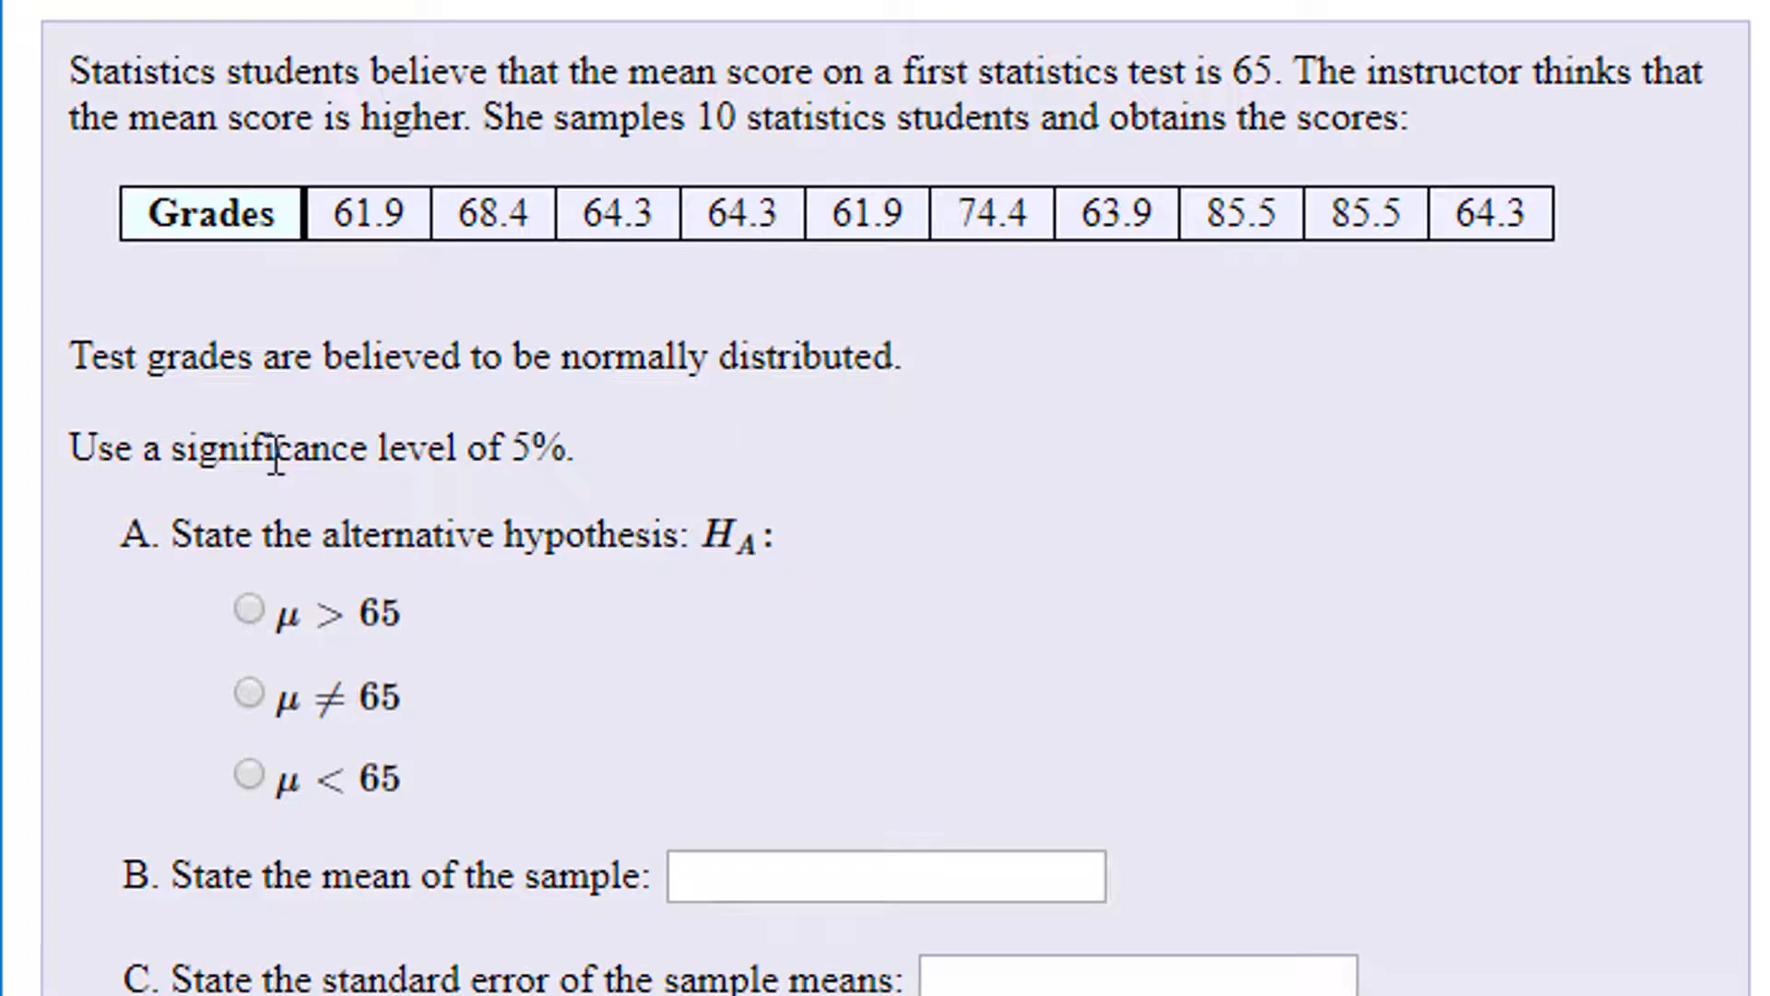
- Copy the ten grades from the statistics test question's table into the StatPowers data entry box
left_click_drag(339, 229, 1517, 212)
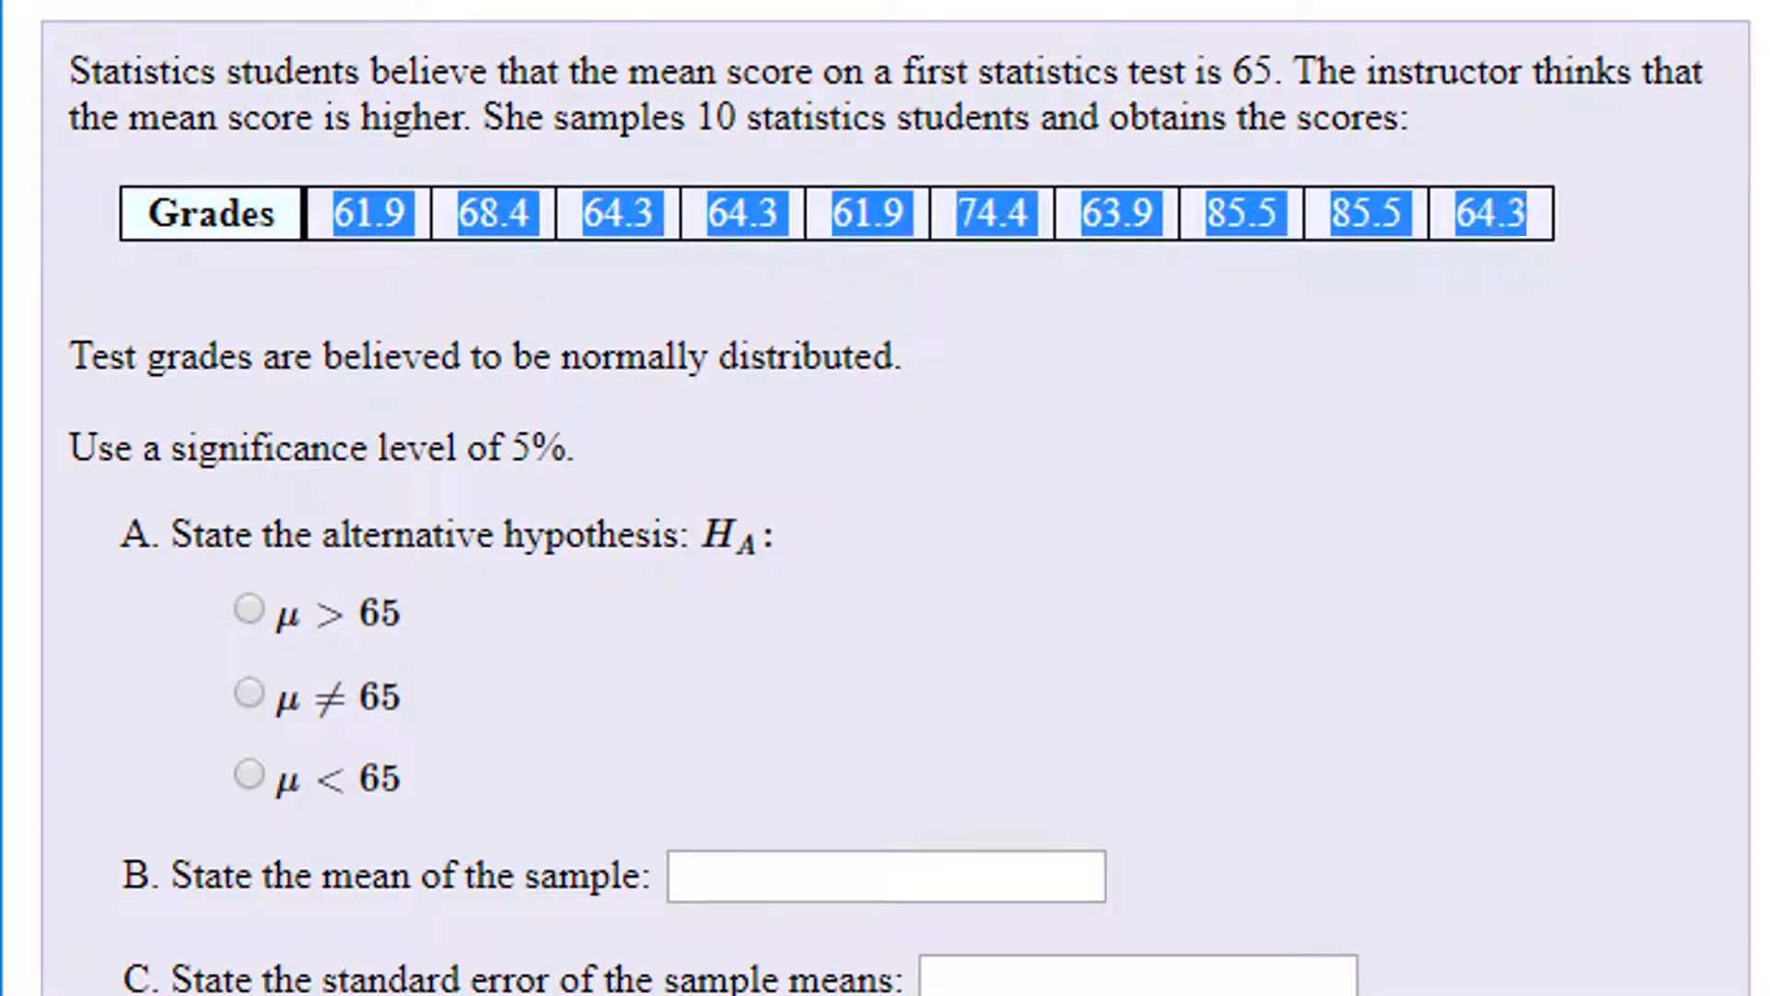
key("alt+Tab")
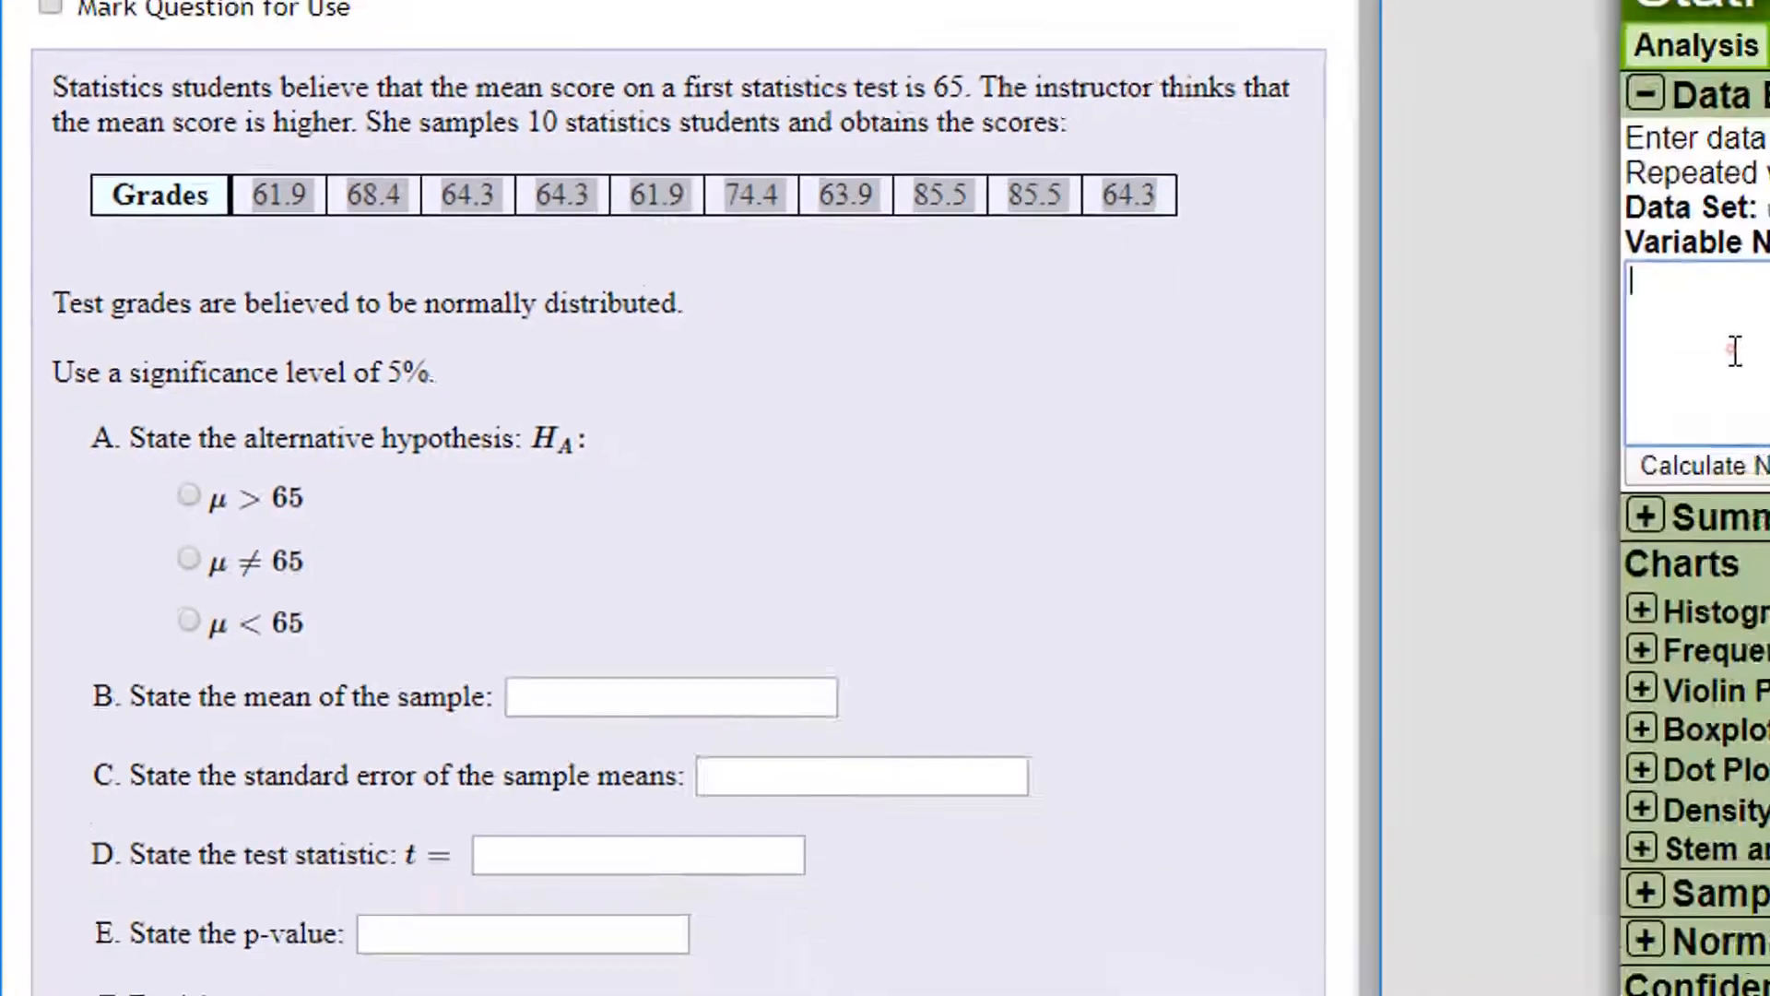
type("61.9\t68.4\t64.3\t64.3\t61.9\t74.4\t63.9\t85.5\t85.5\t64.3")
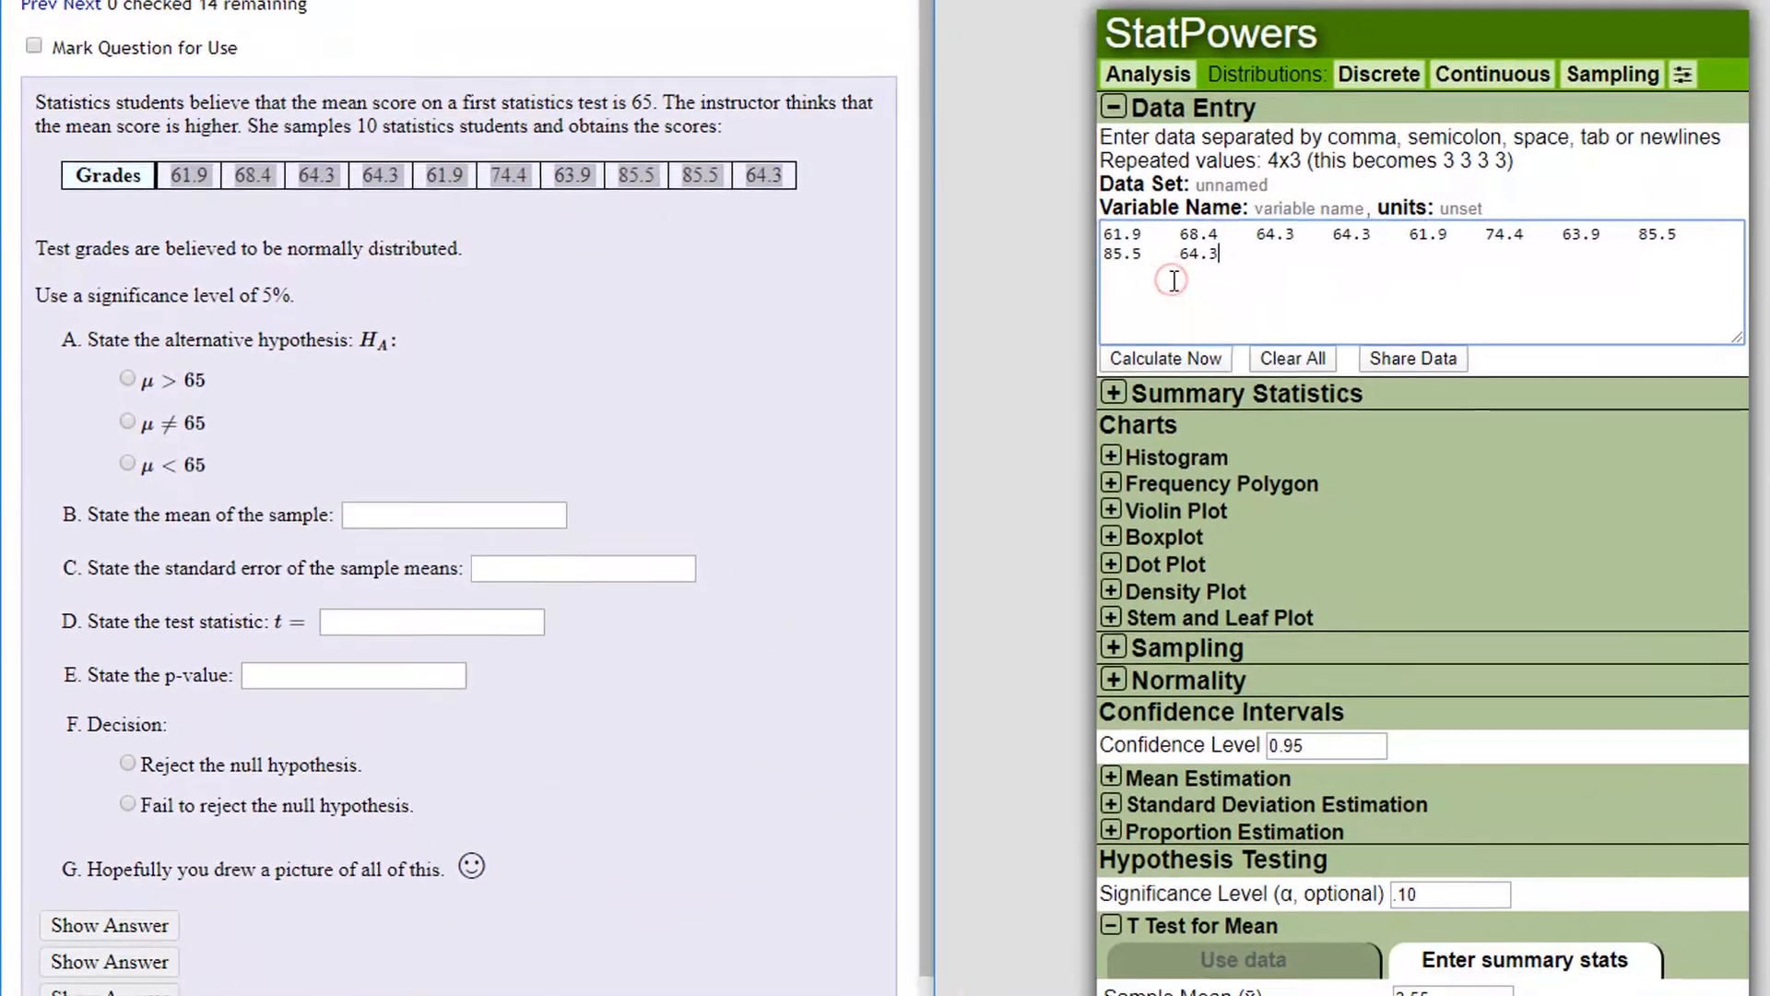
- Switch the T Test for Mean from summary statistics to using the entered data
scroll(1074, 753, "down", 3)
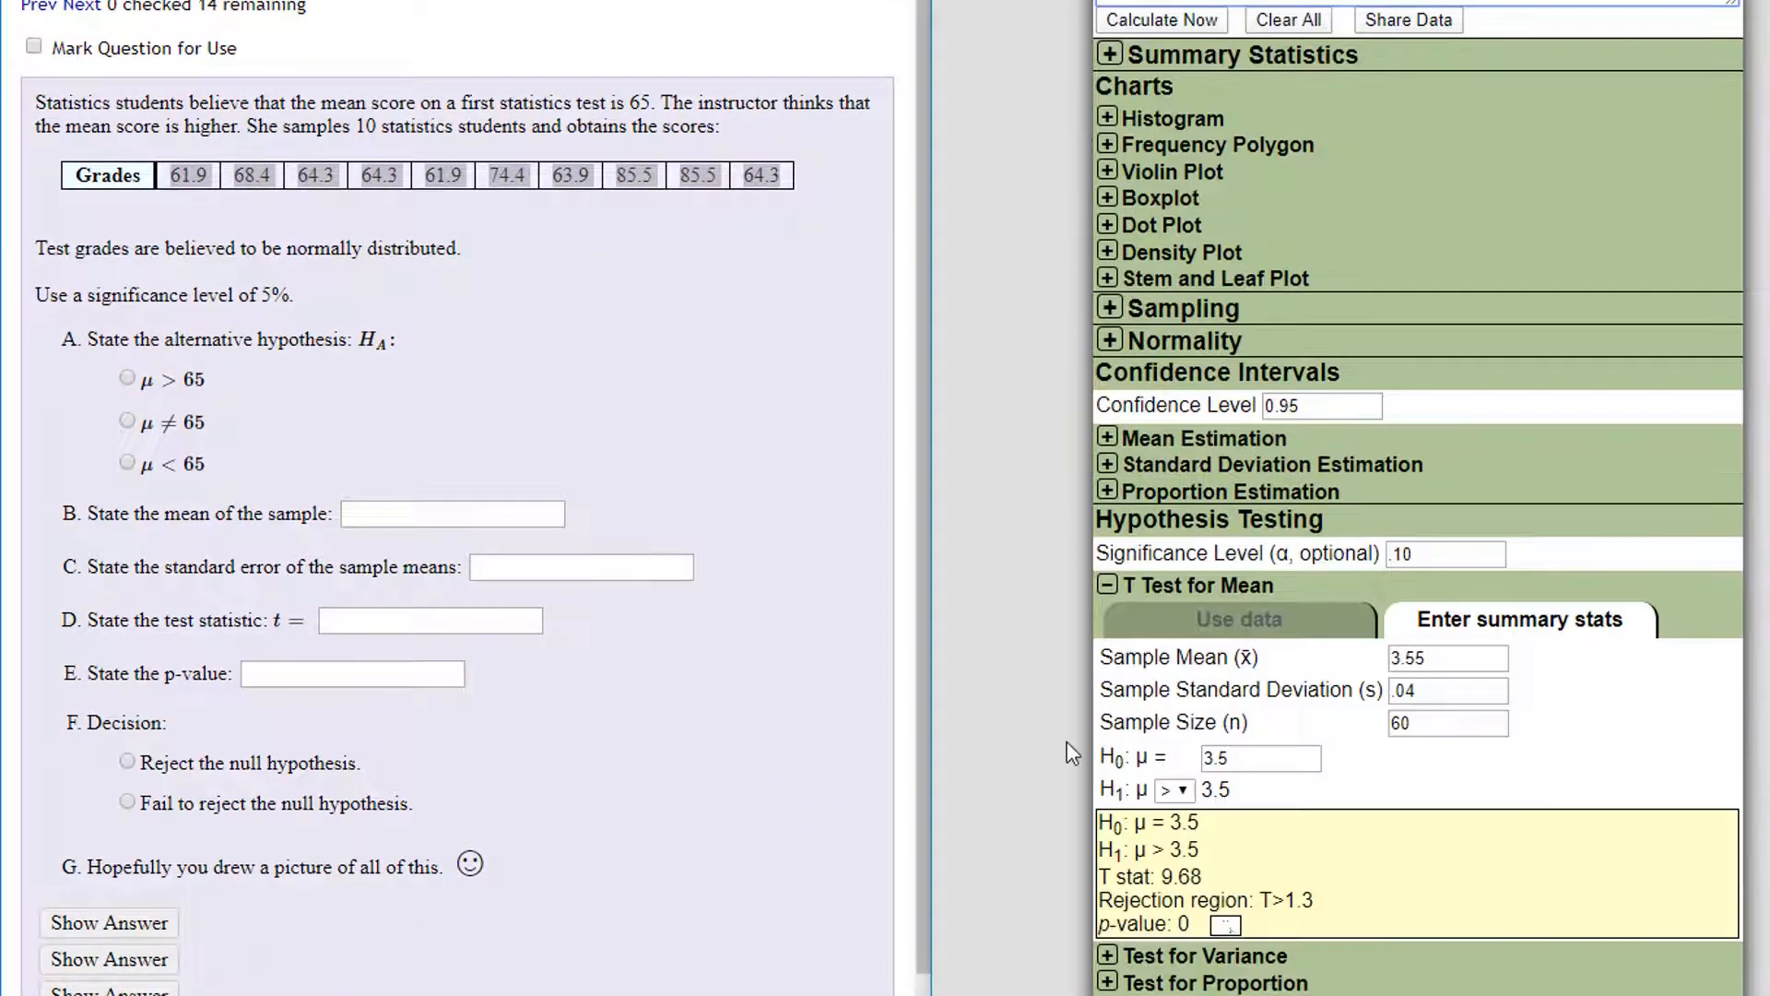
left_click(1199, 620)
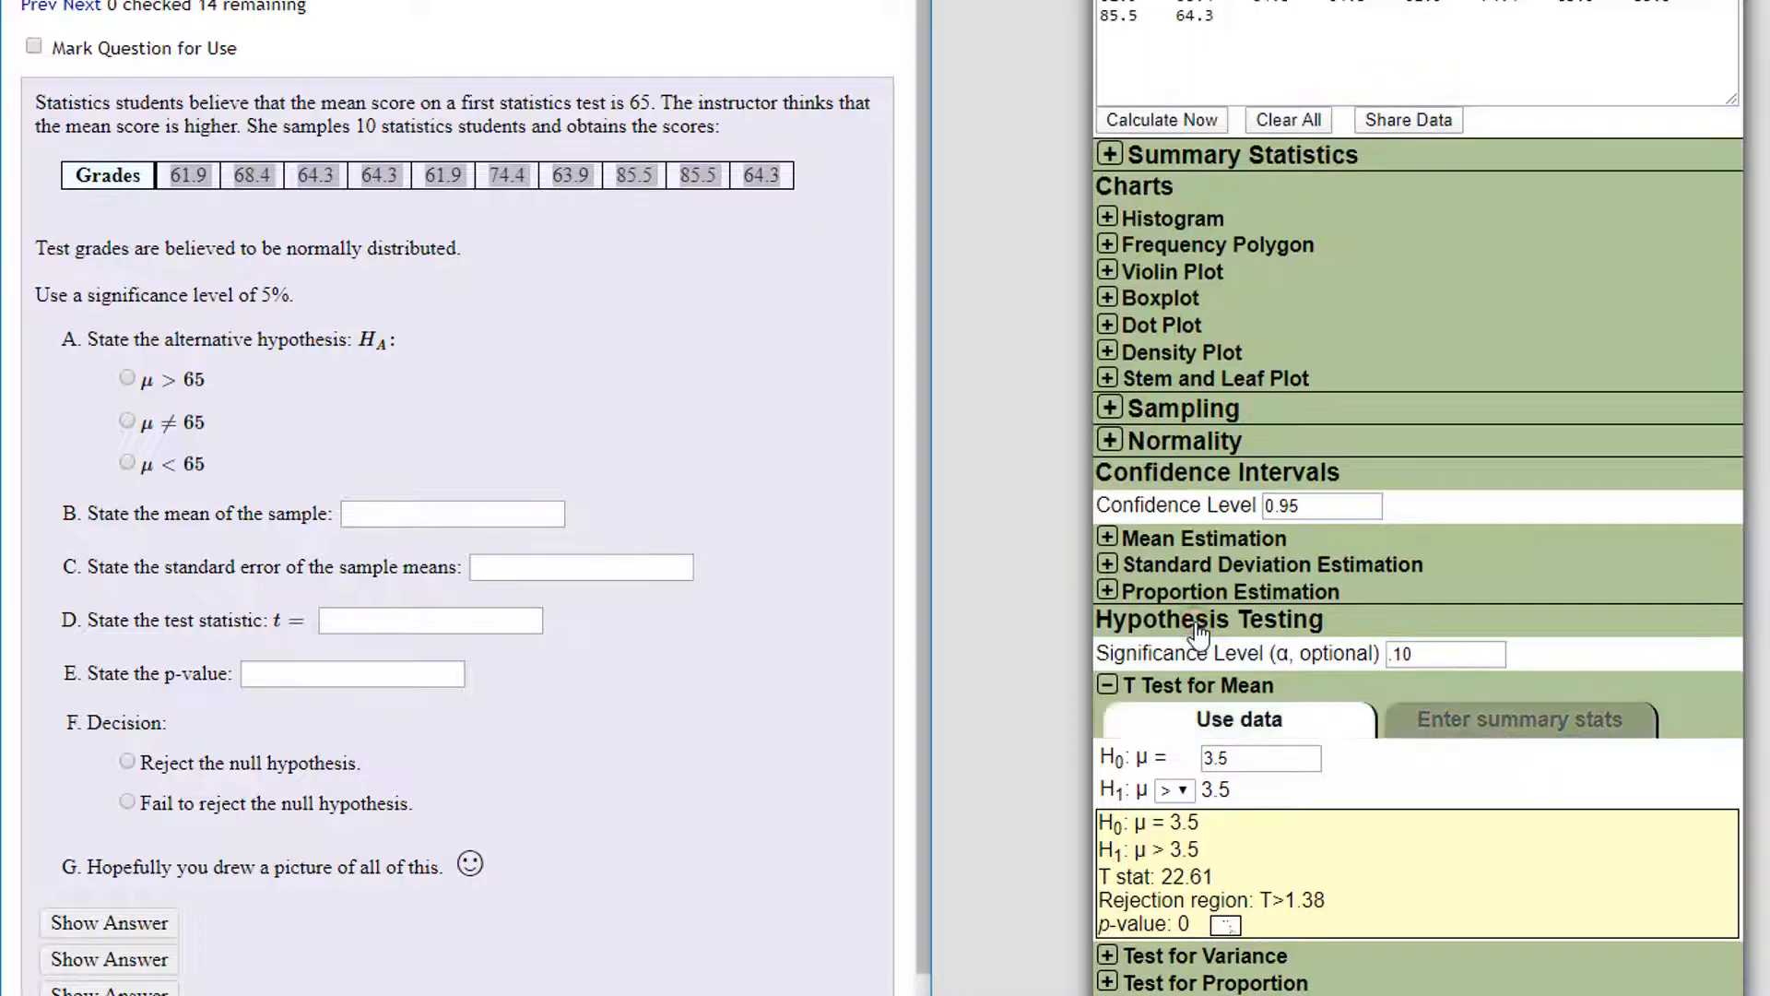
- Set the T Test for Mean's null hypothesis mean to 65 and select μ > 65 as the question's alternative hypothesis
left_click(1244, 754)
double_click(1198, 756)
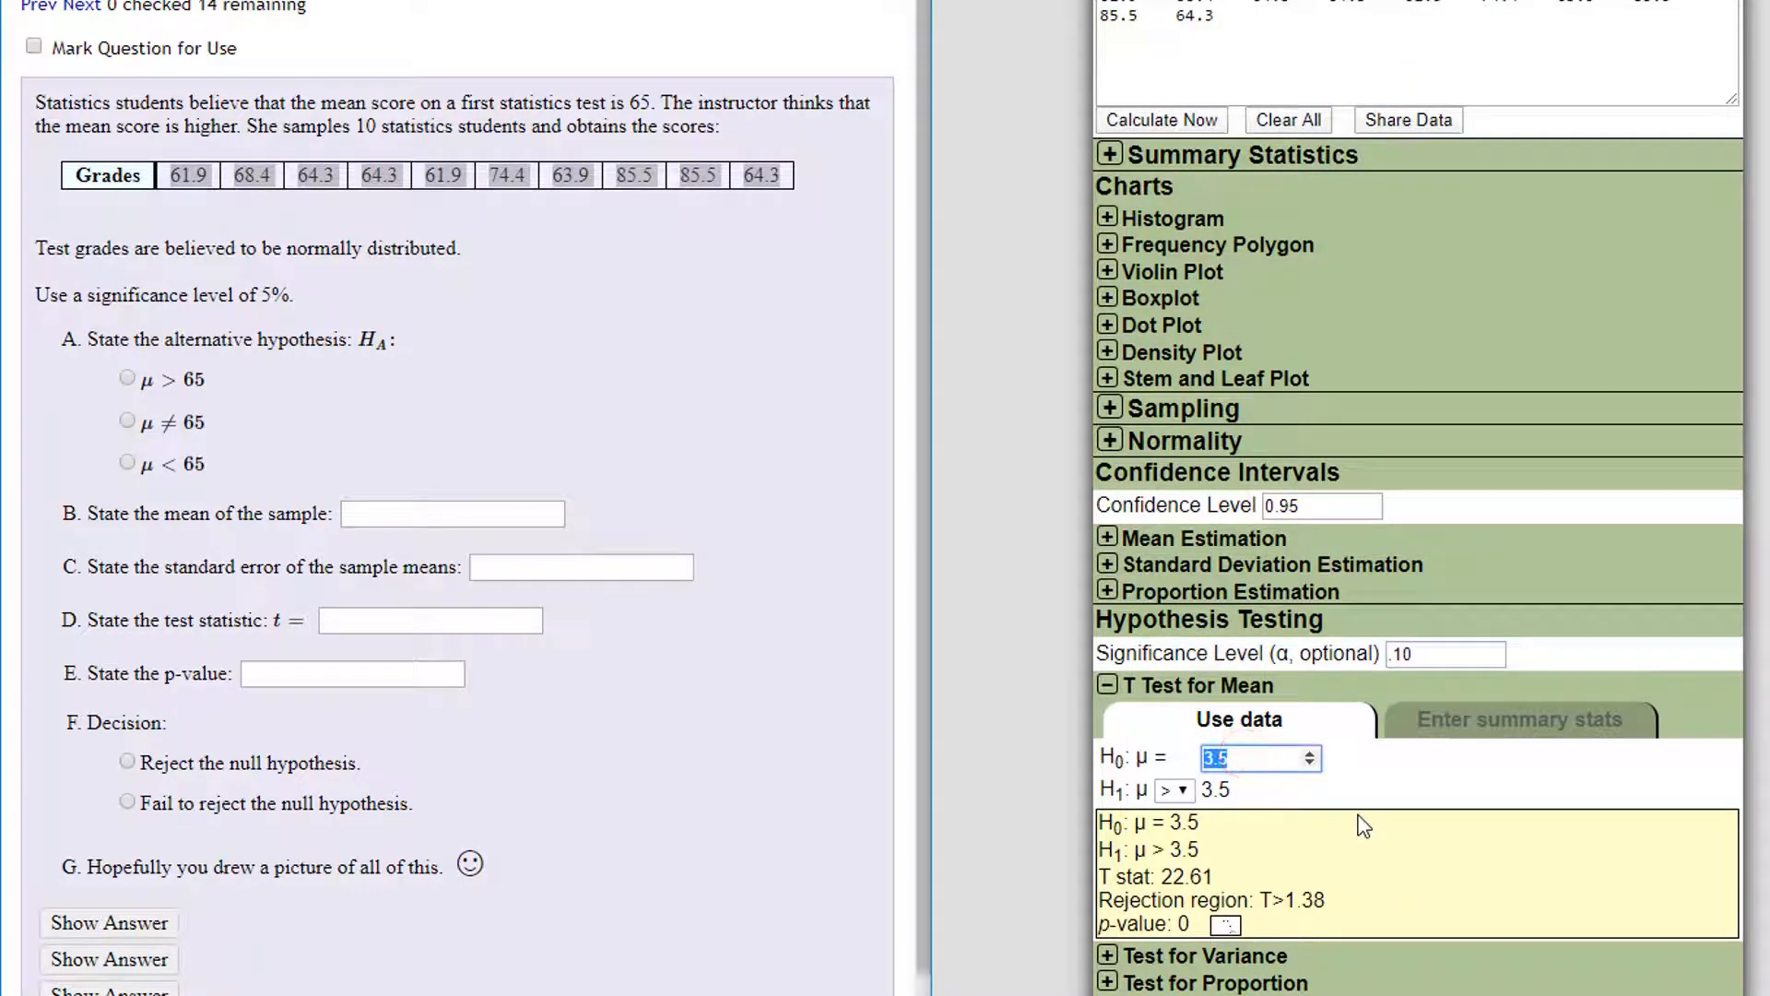
type("65")
key("Tab")
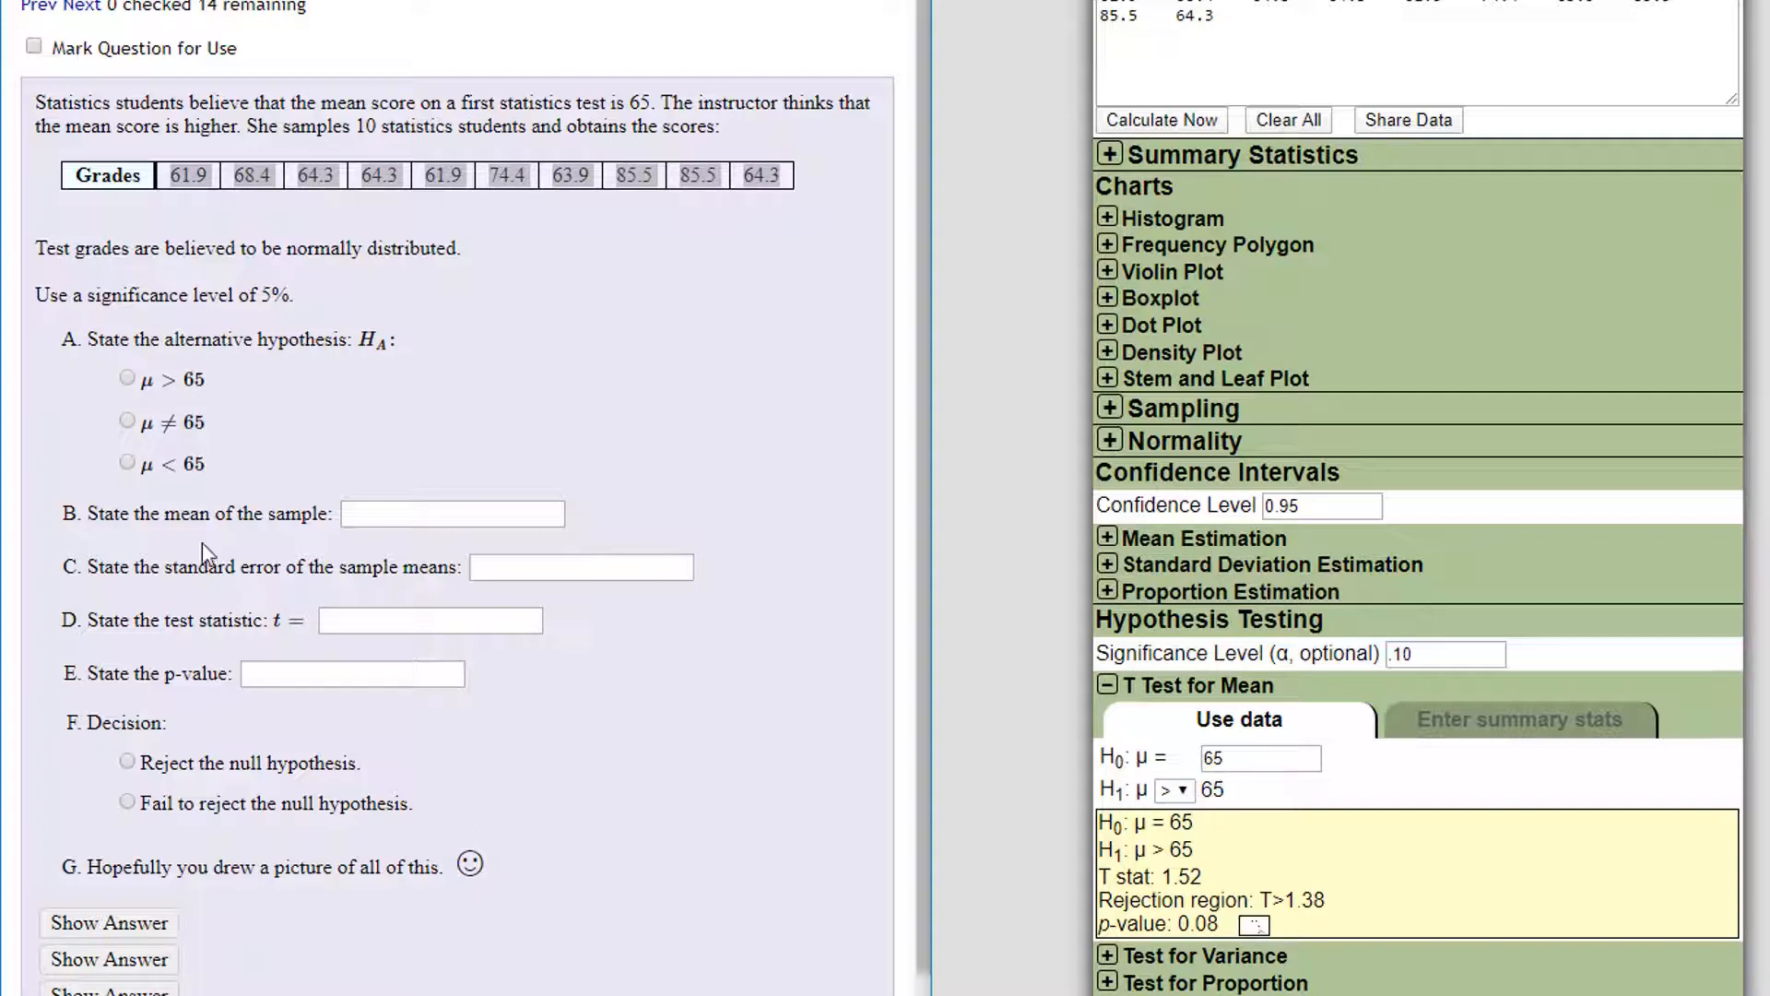
left_click(127, 377)
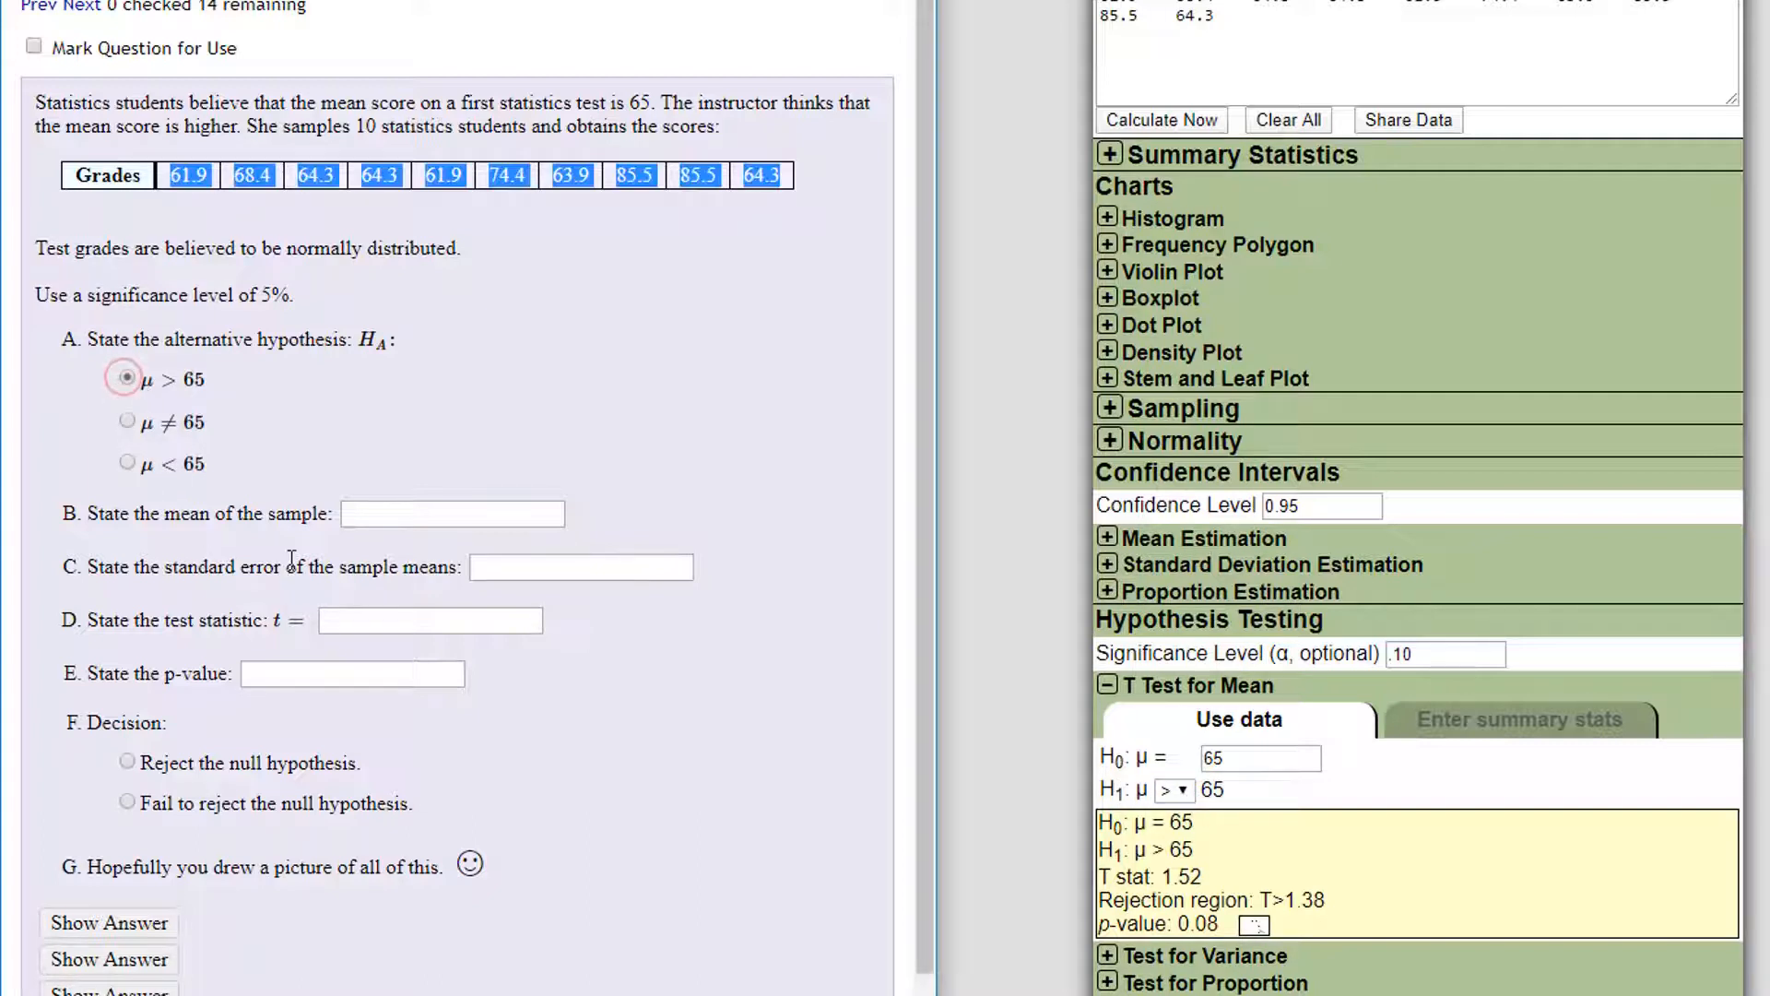
left_click(295, 477)
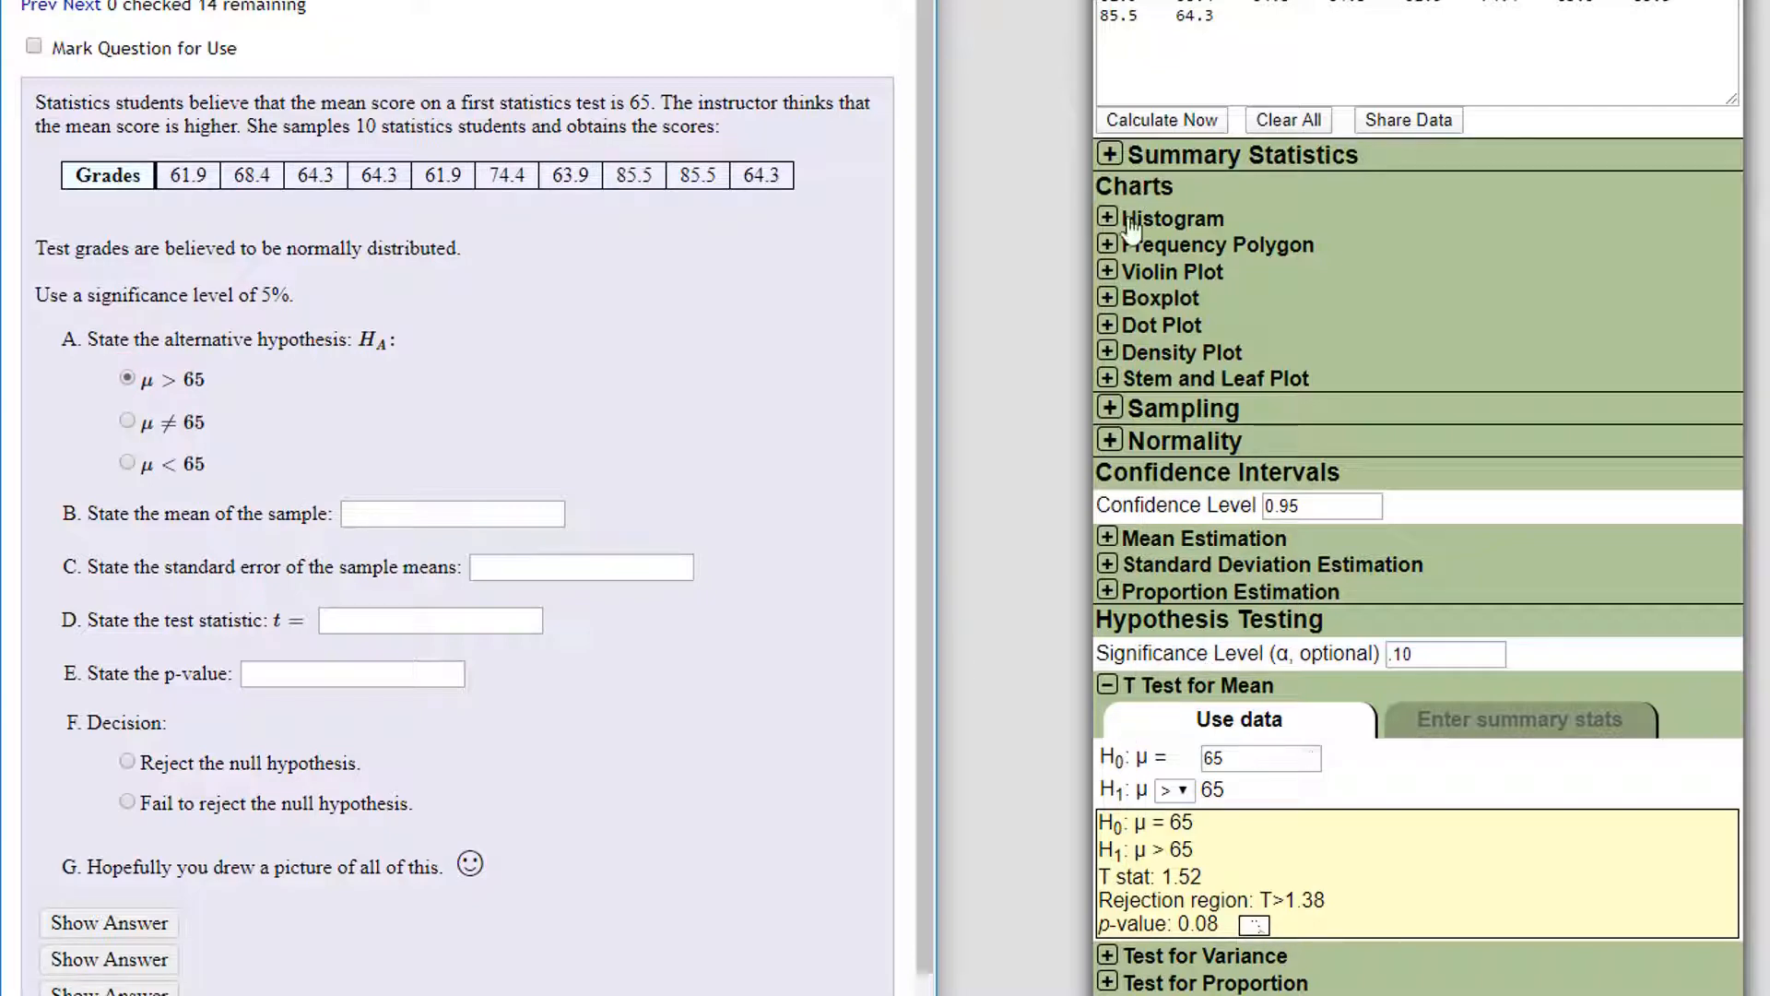
- Calculate the summary statistics for the grades and enter 69.44 as the sample mean in the question
left_click(1110, 154)
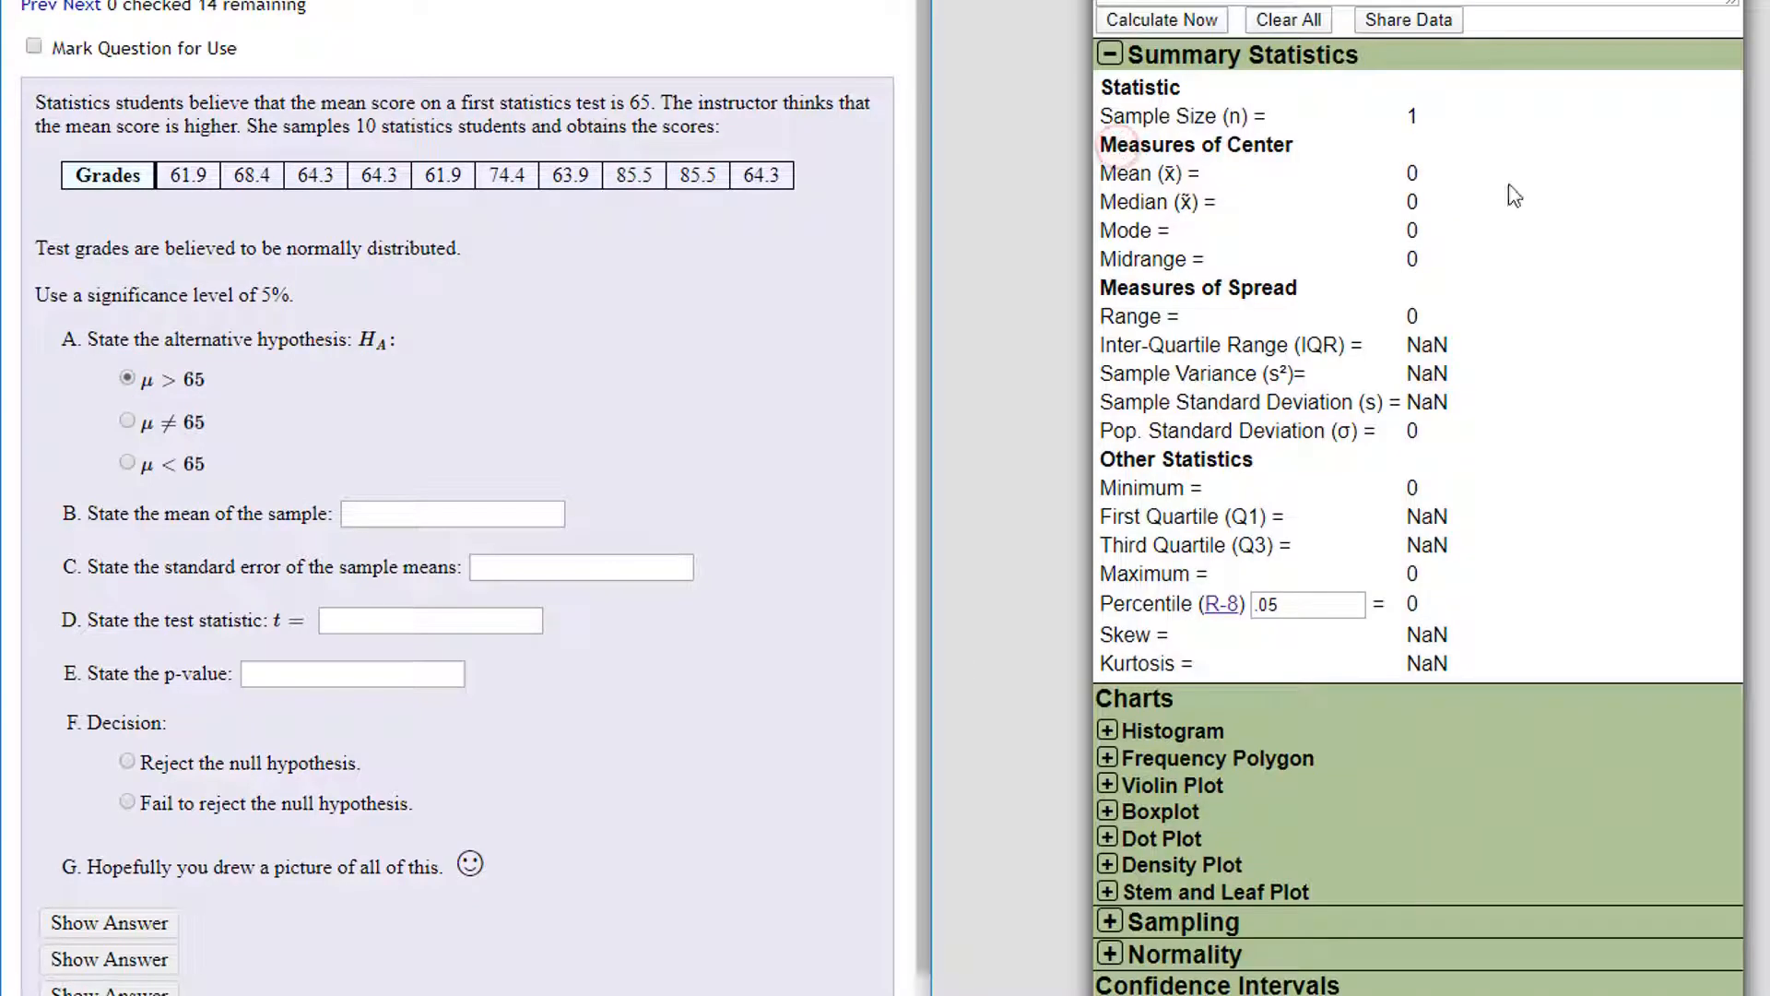
left_click(1162, 20)
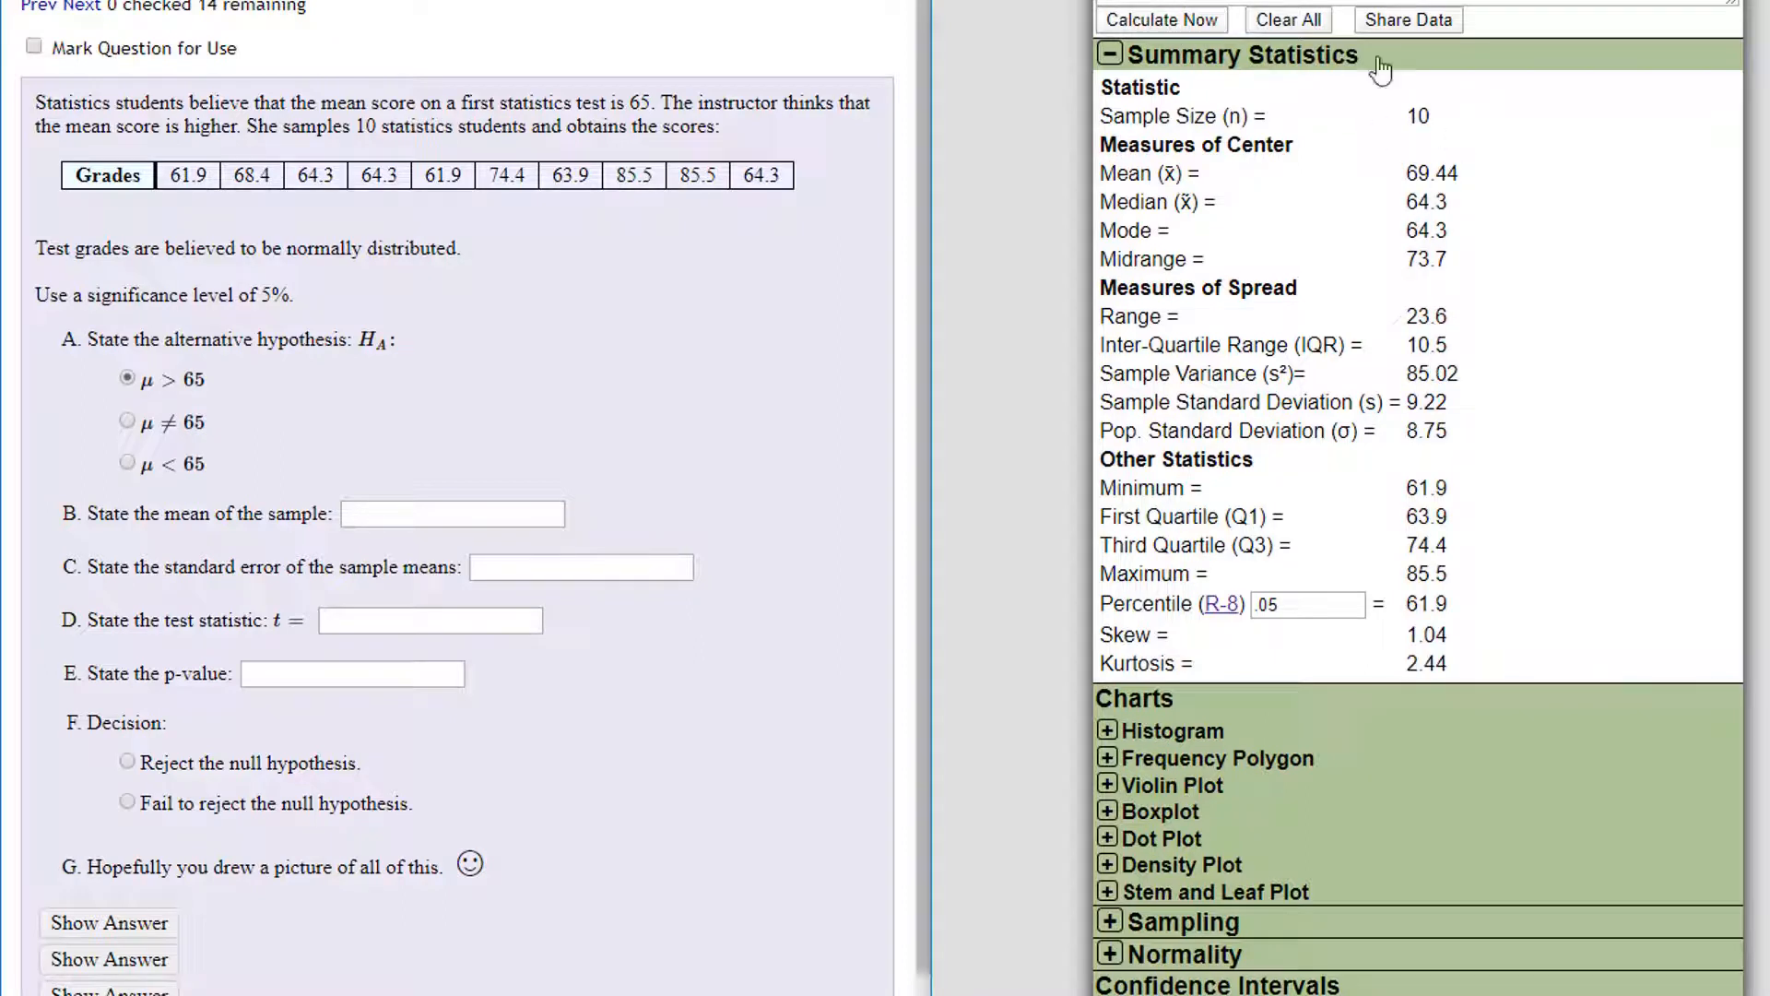
left_click(360, 512)
type("69.44")
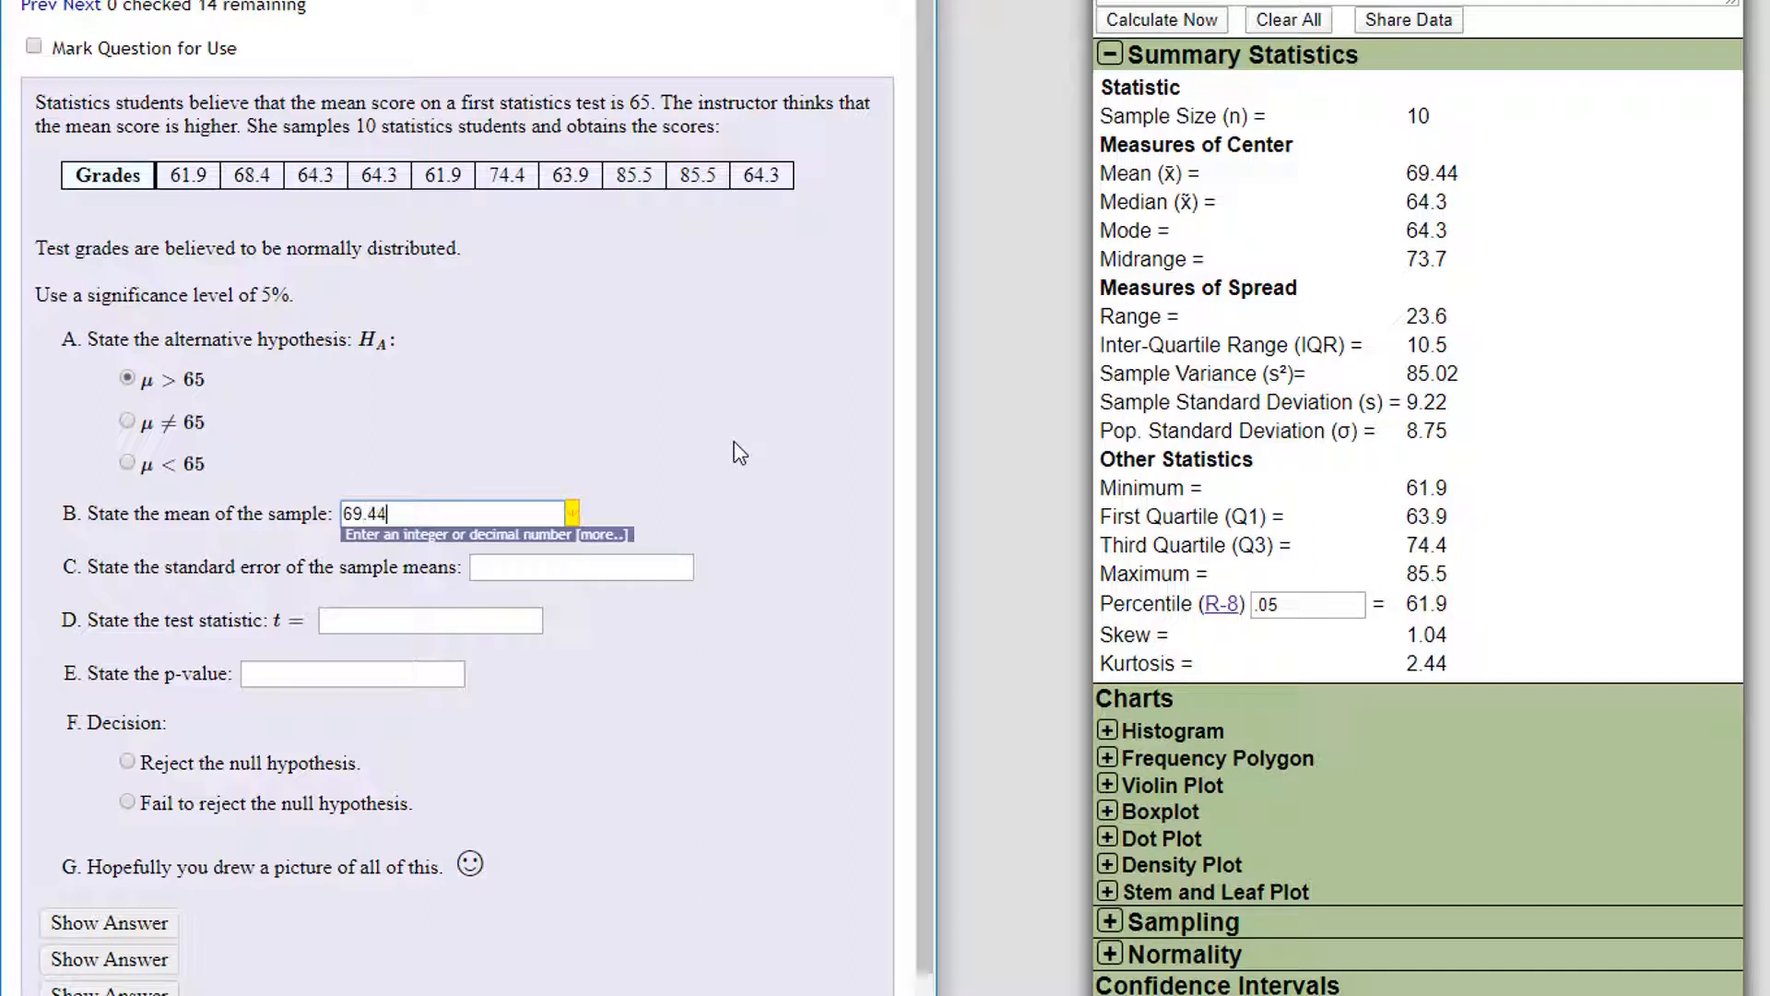
key("Tab")
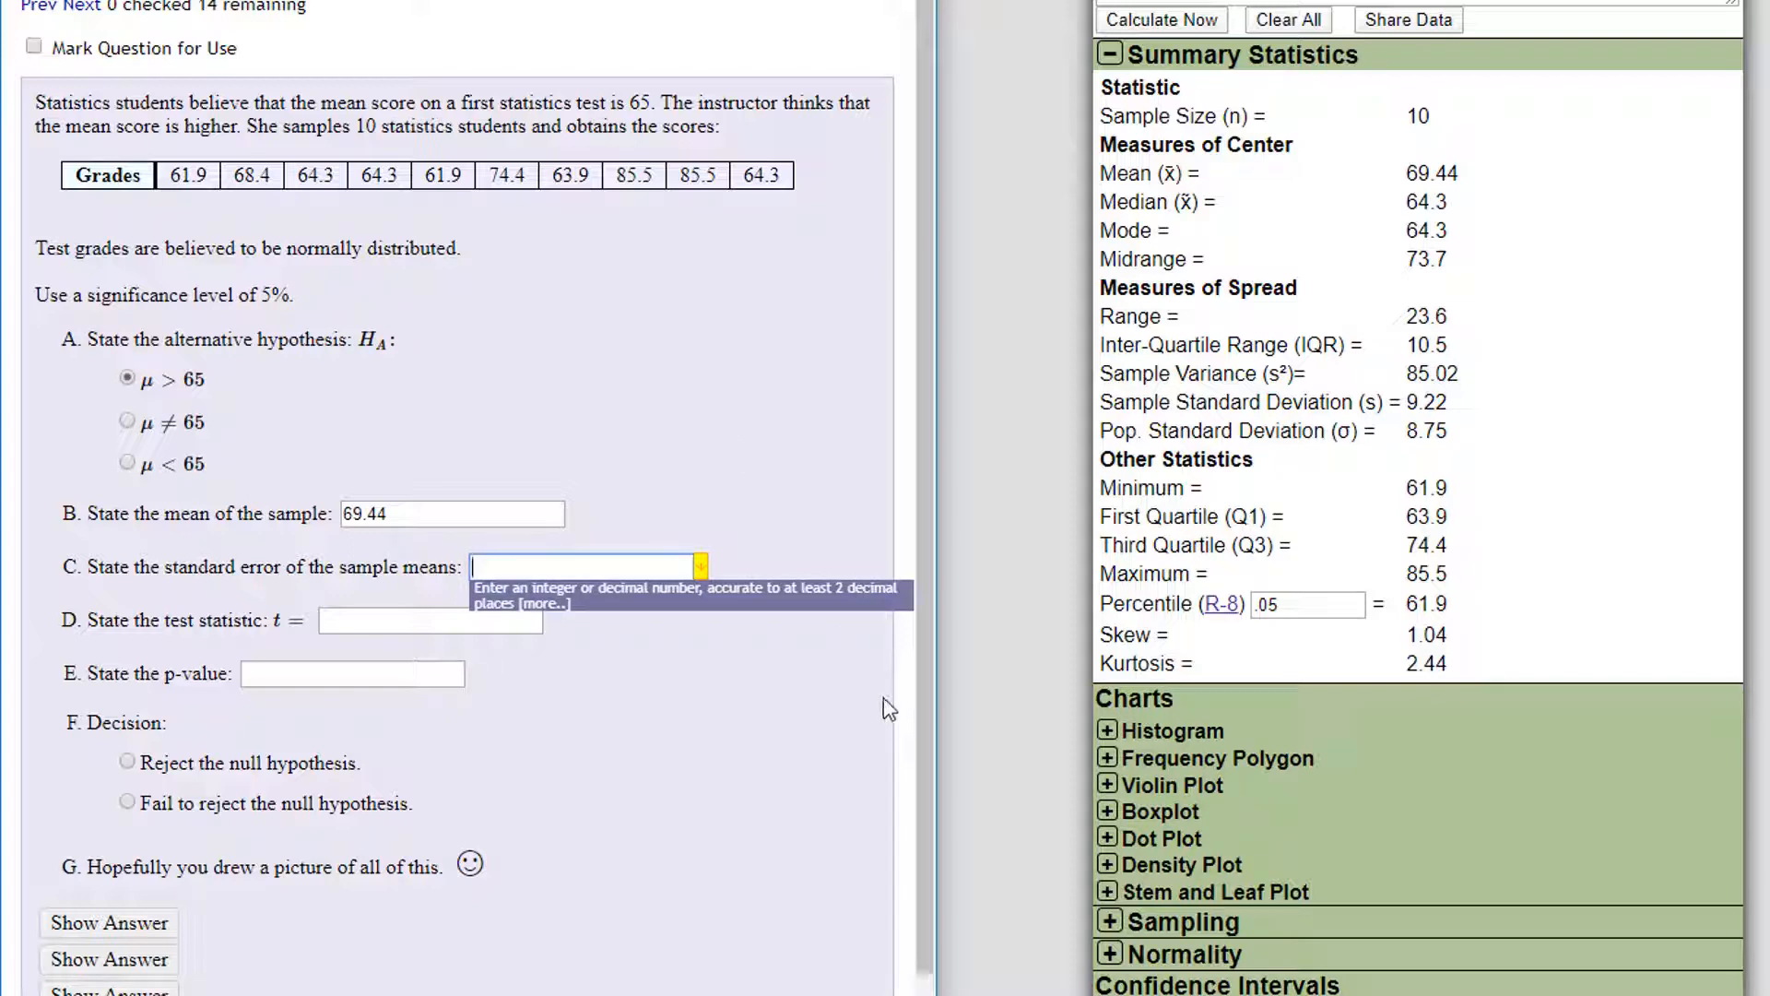
left_click(836, 696)
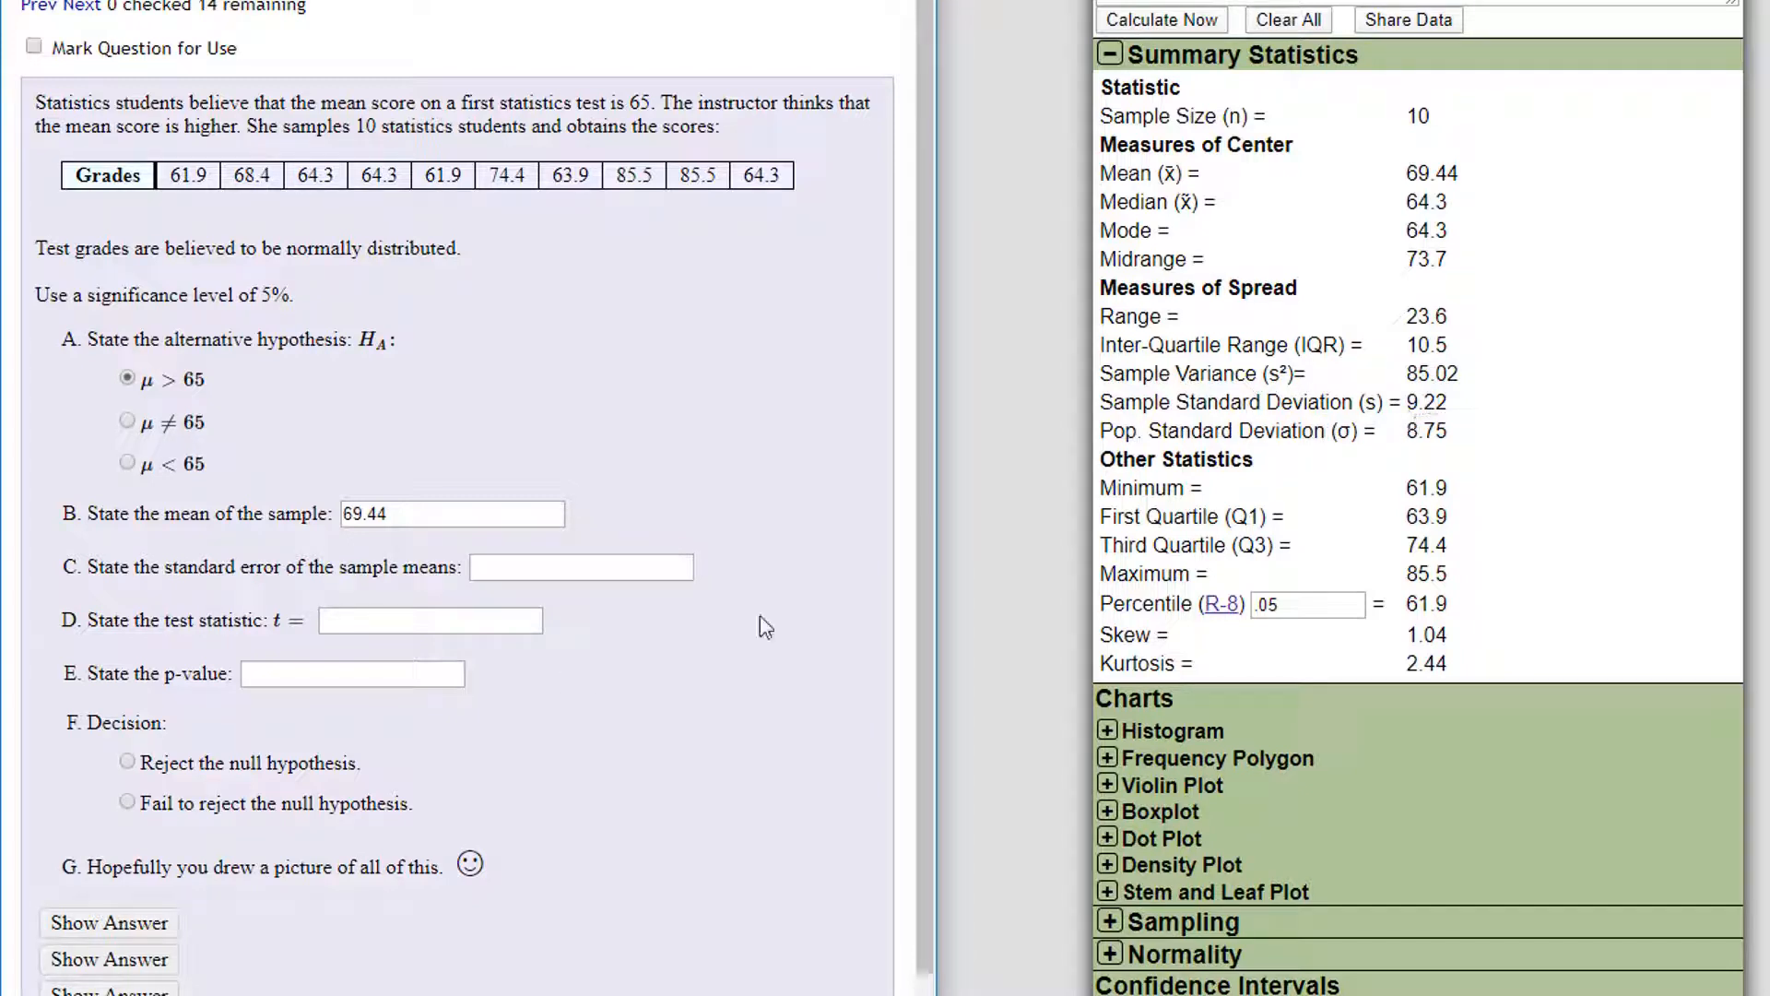
- Switch to Calculator and compute the standard error as 9.22 ÷ 10 ^ 0.5
left_click(1443, 399)
double_click(1445, 399)
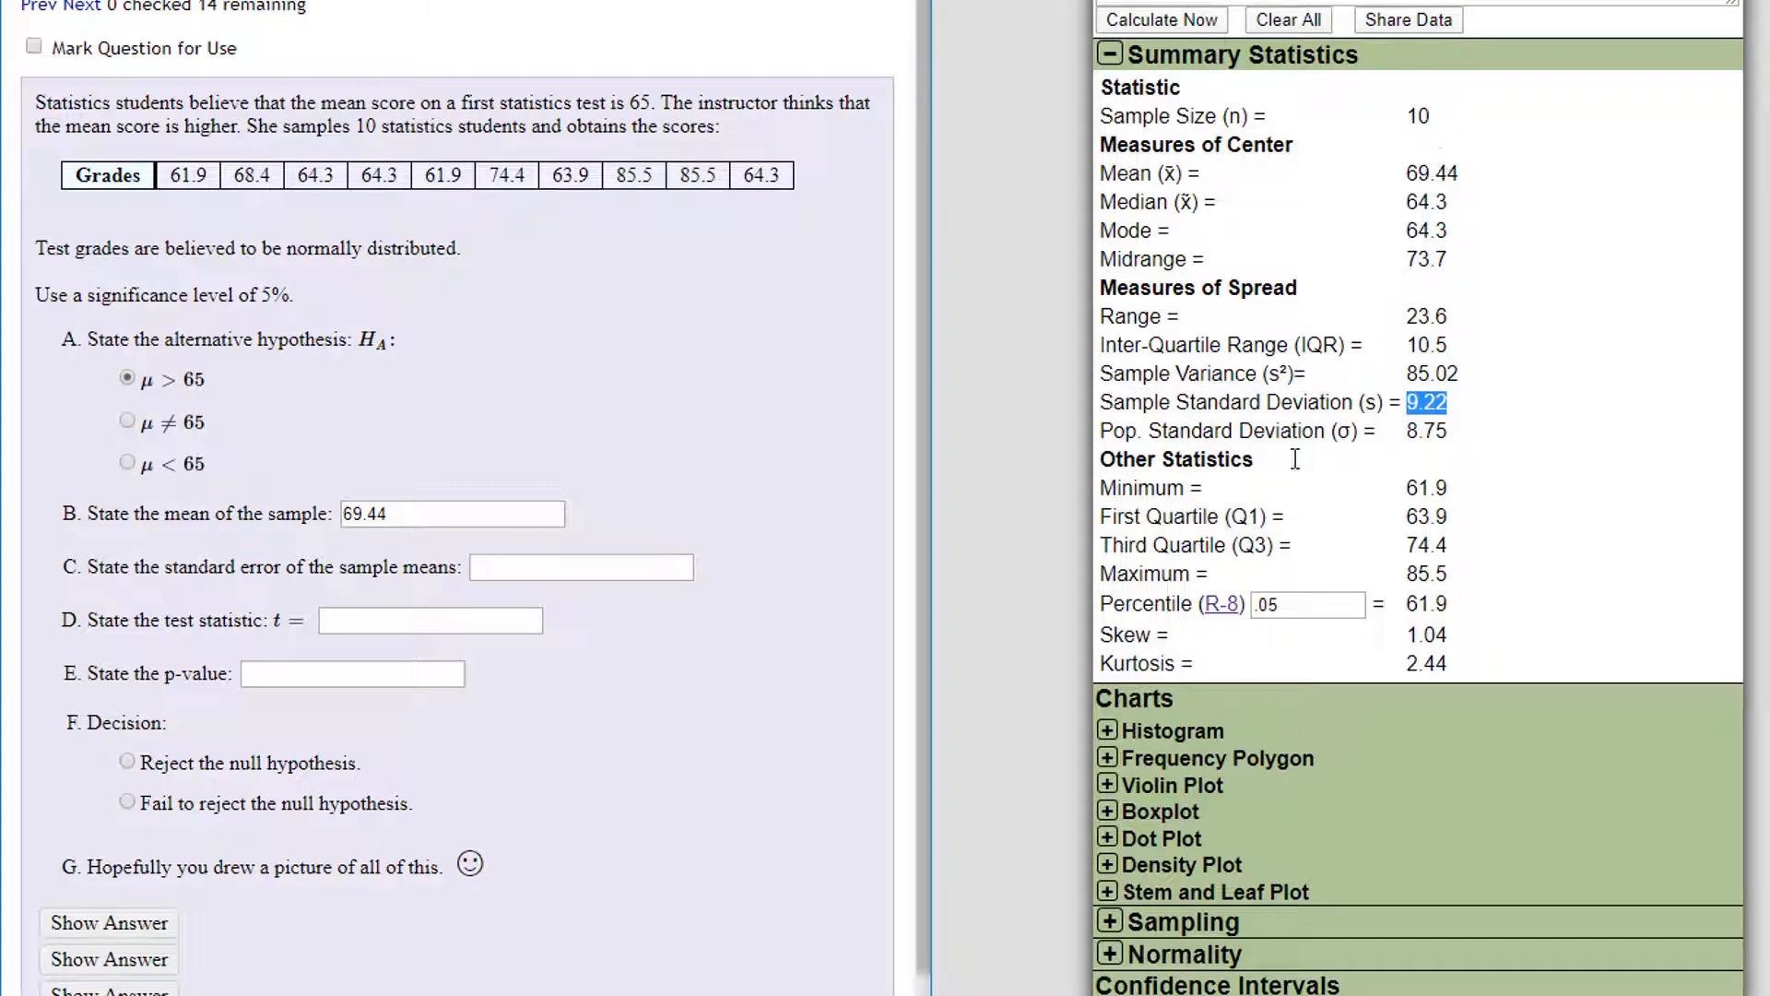
key("XF86Calculator")
left_click_drag(1369, 567, 1769, 190)
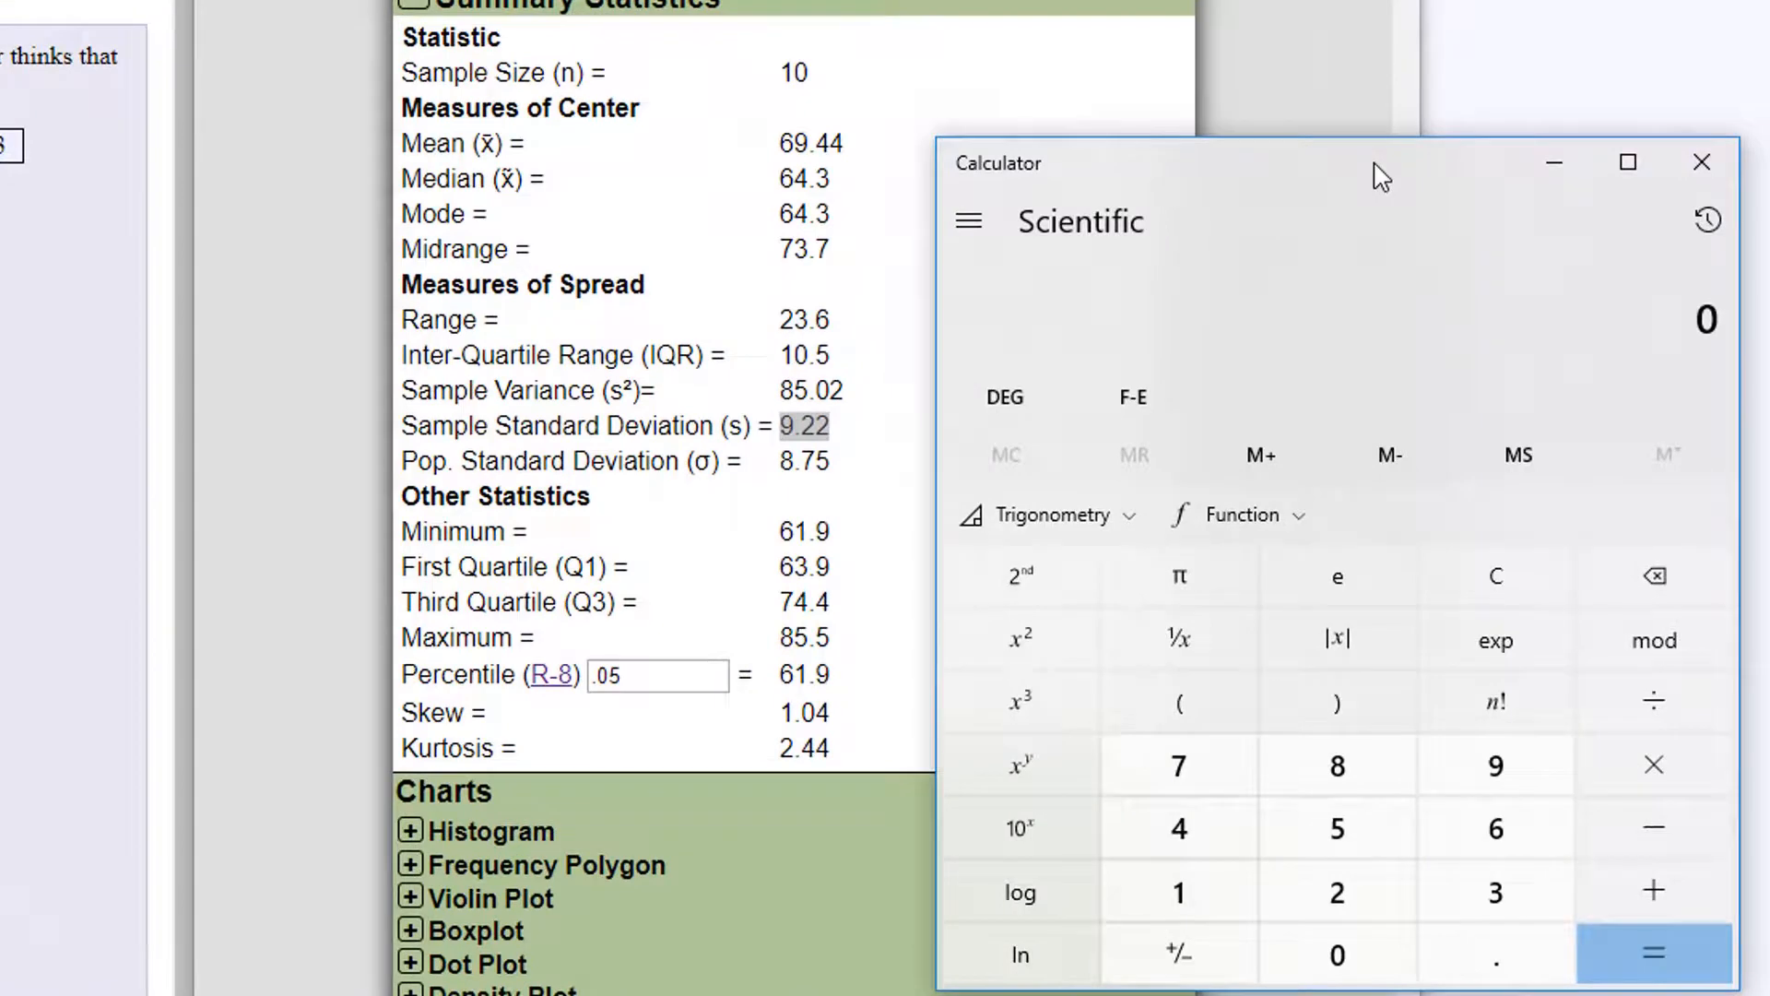
type("9.22")
key("slash")
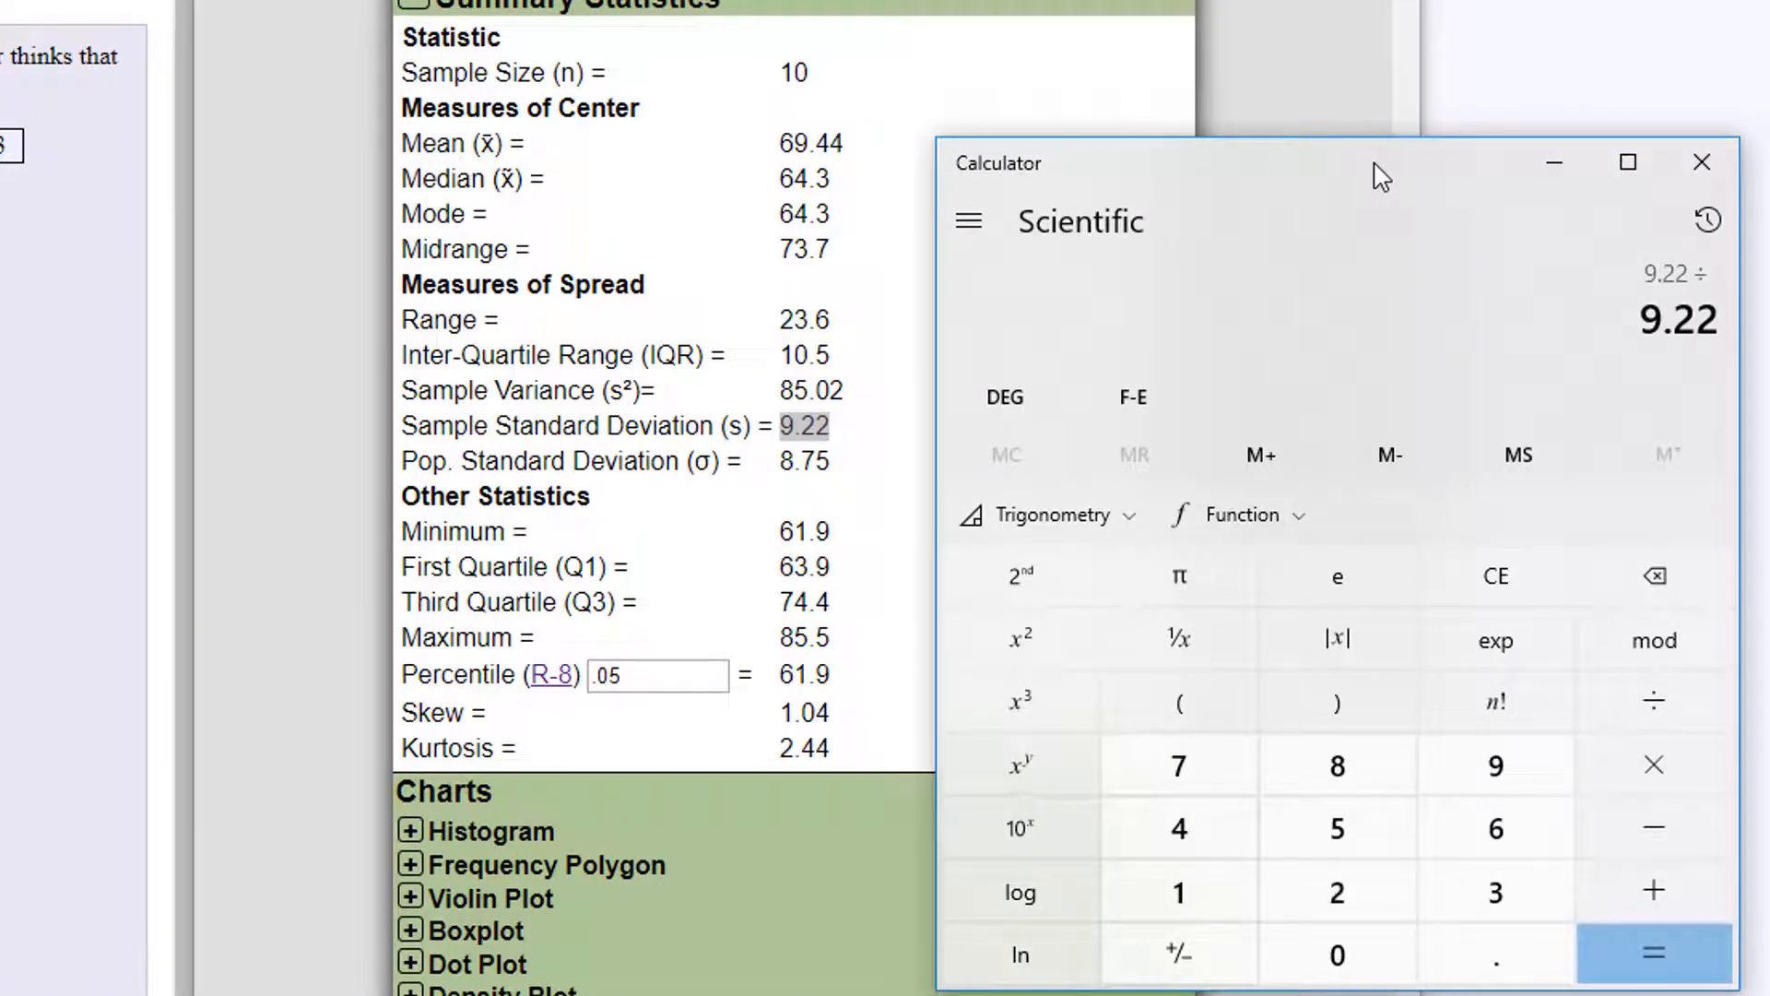
type("10")
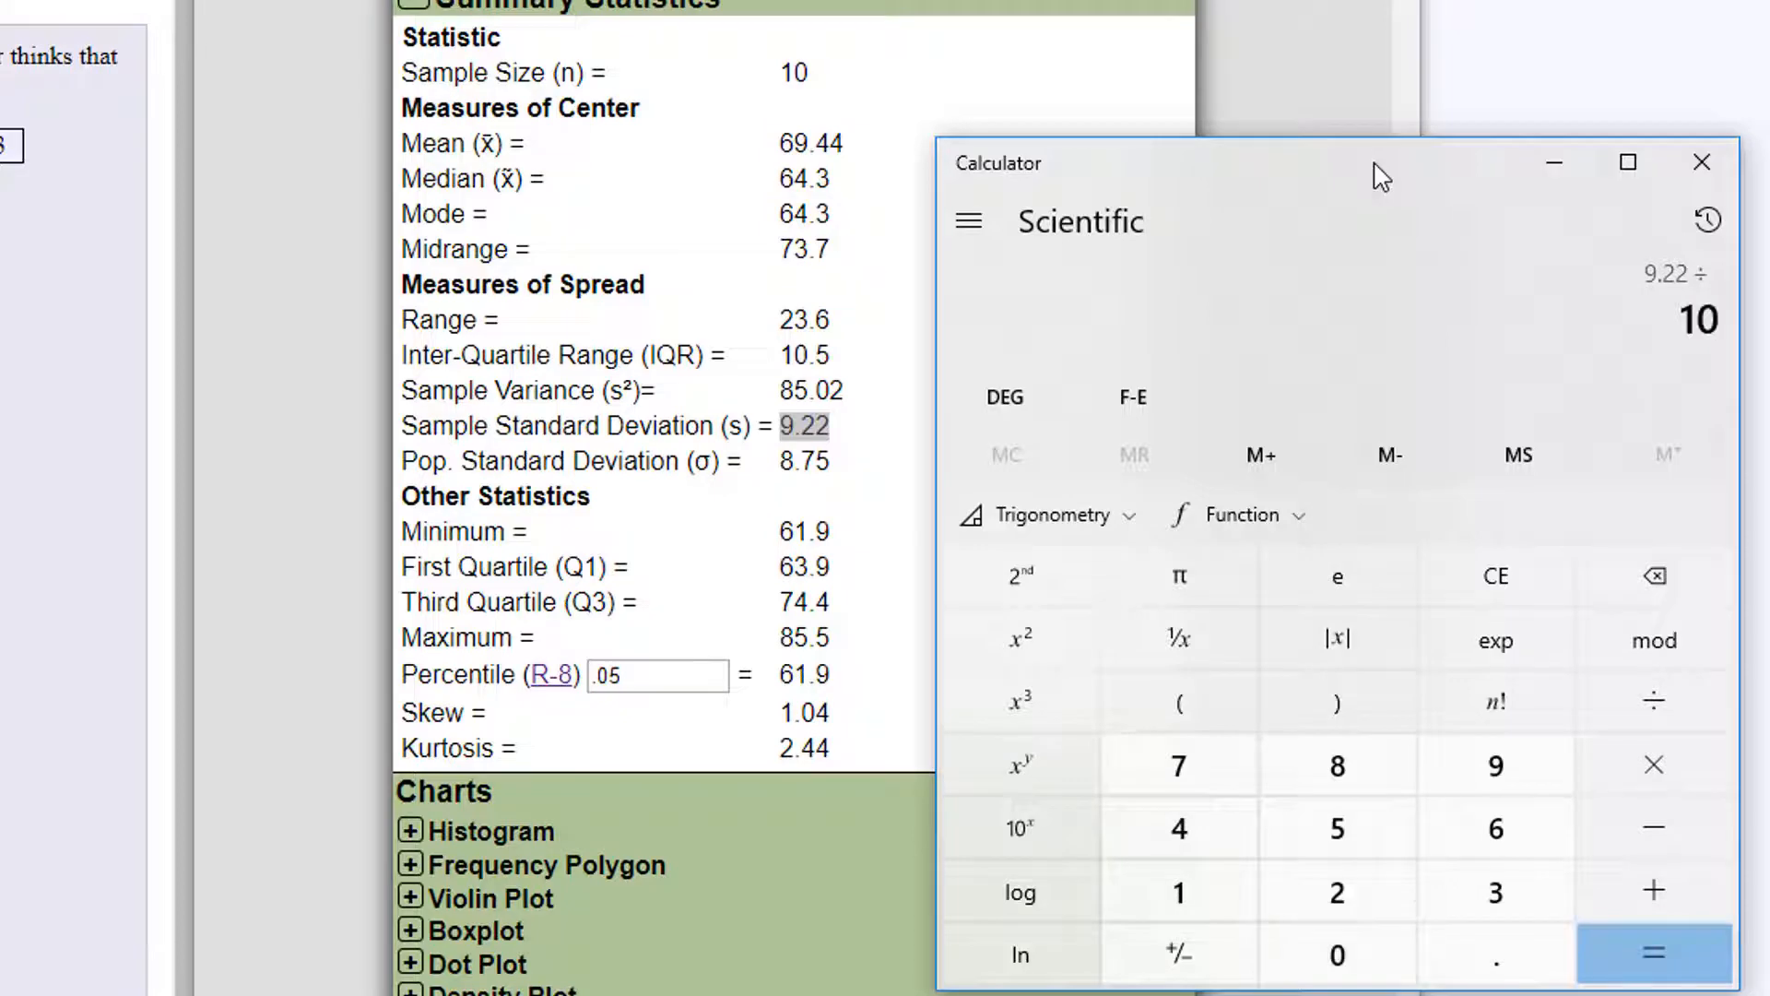
left_click(1047, 786)
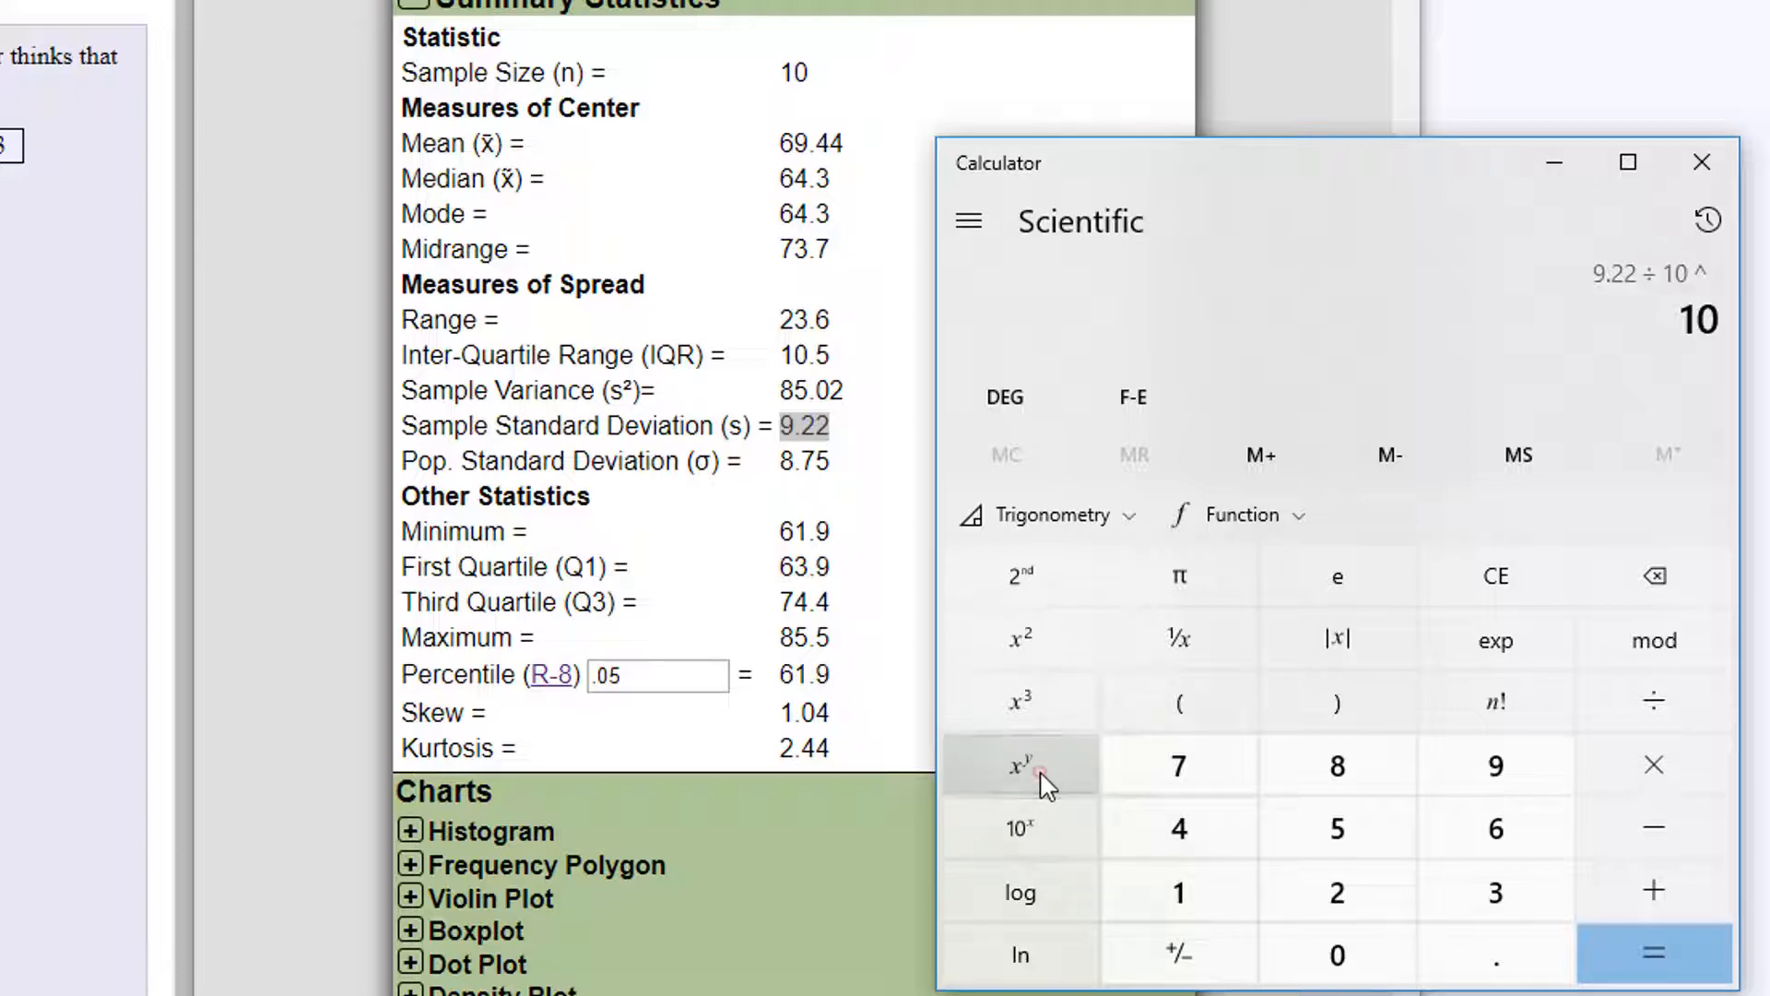
type(".5")
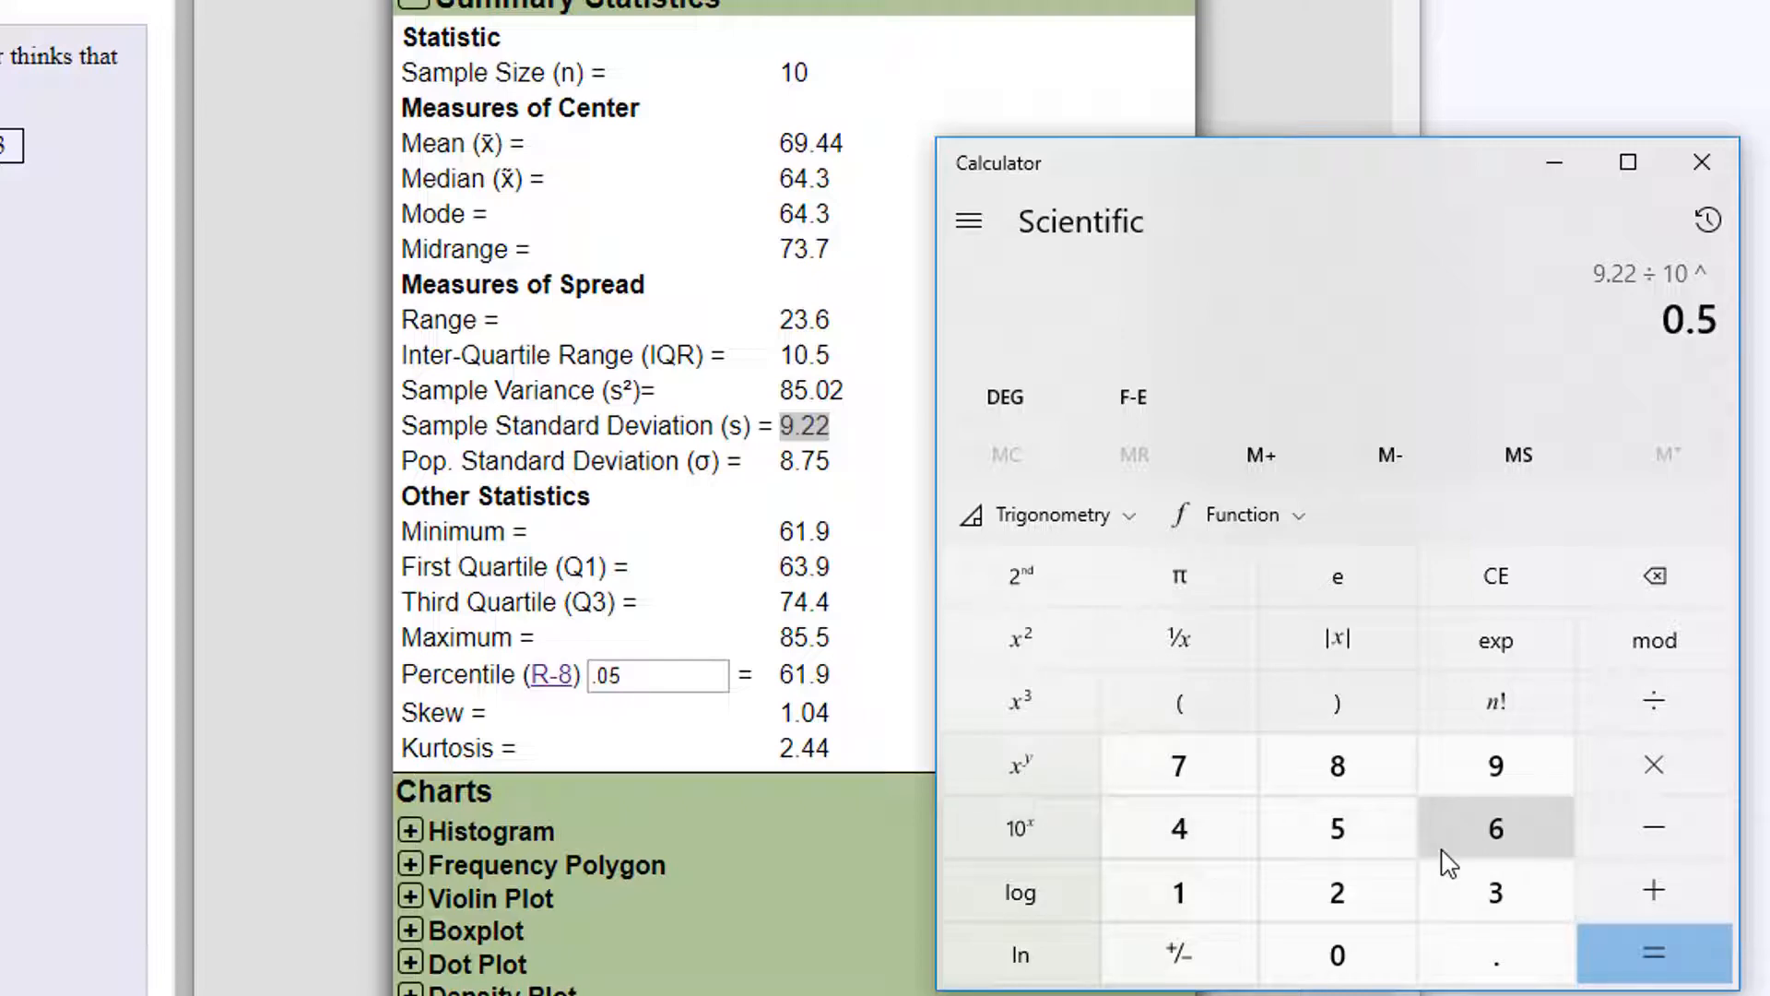
key("Return")
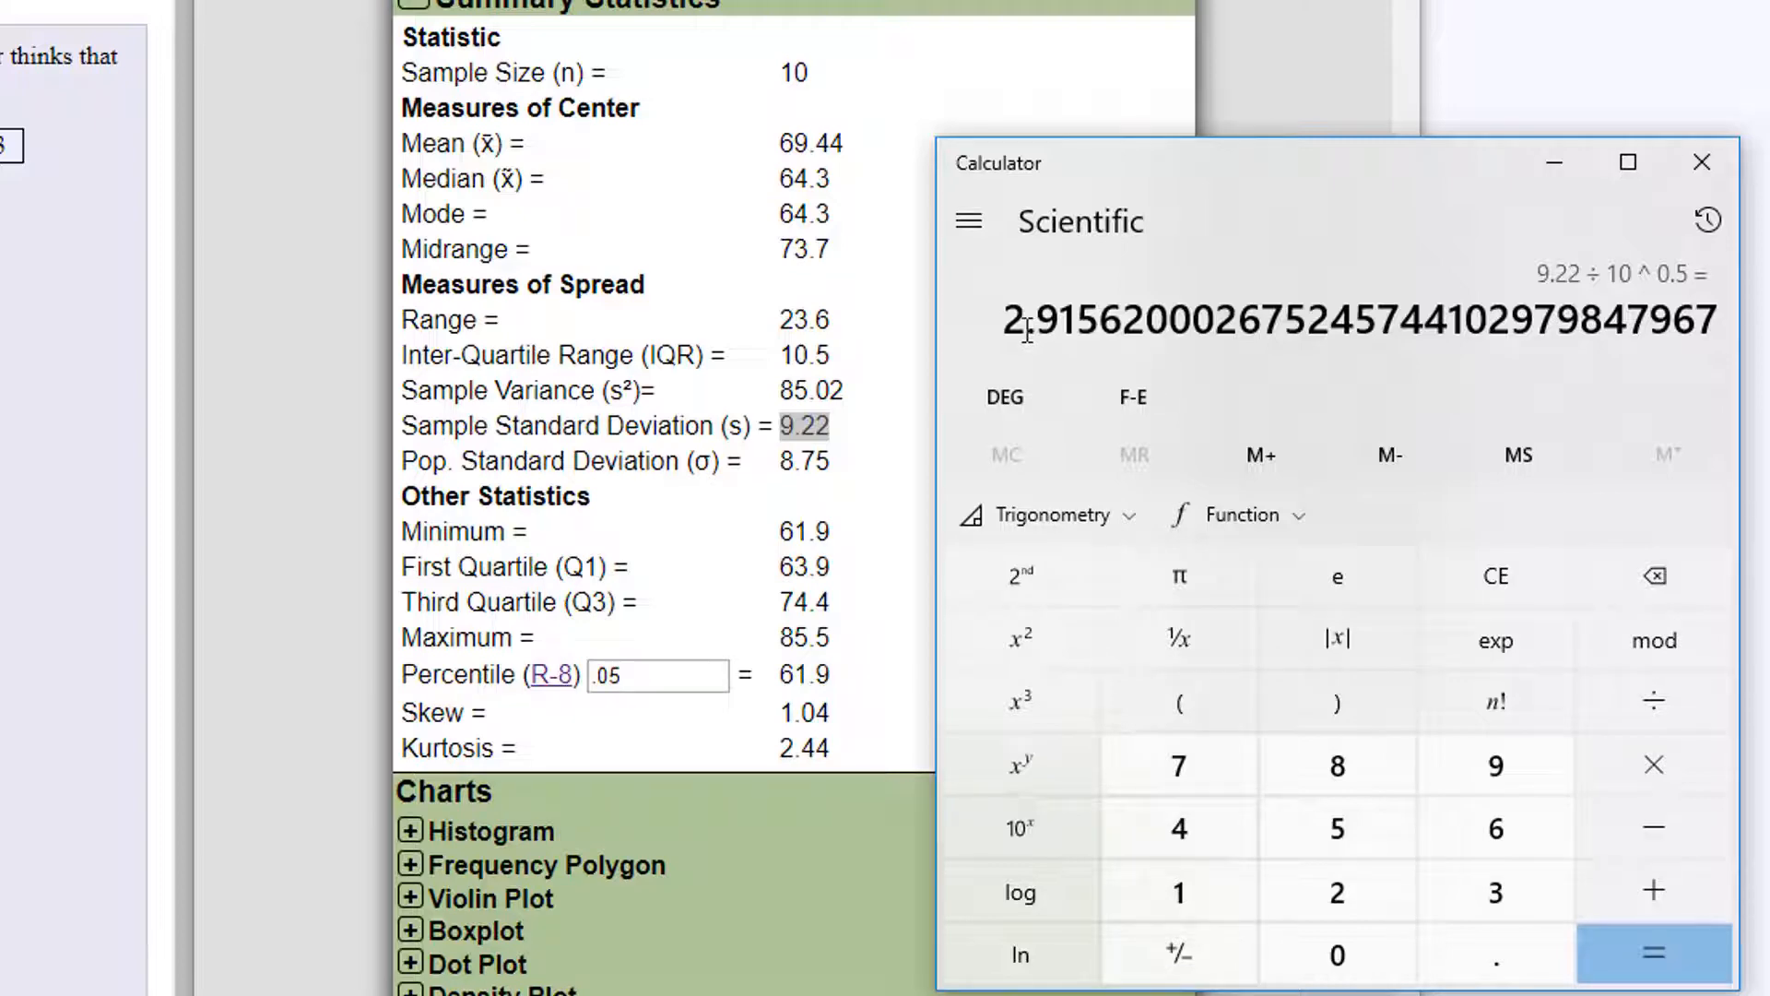
- Copy 2.9156 from the Calculator result into the question's standard error answer
left_click_drag(1125, 320, 1005, 322)
key("ctrl+c")
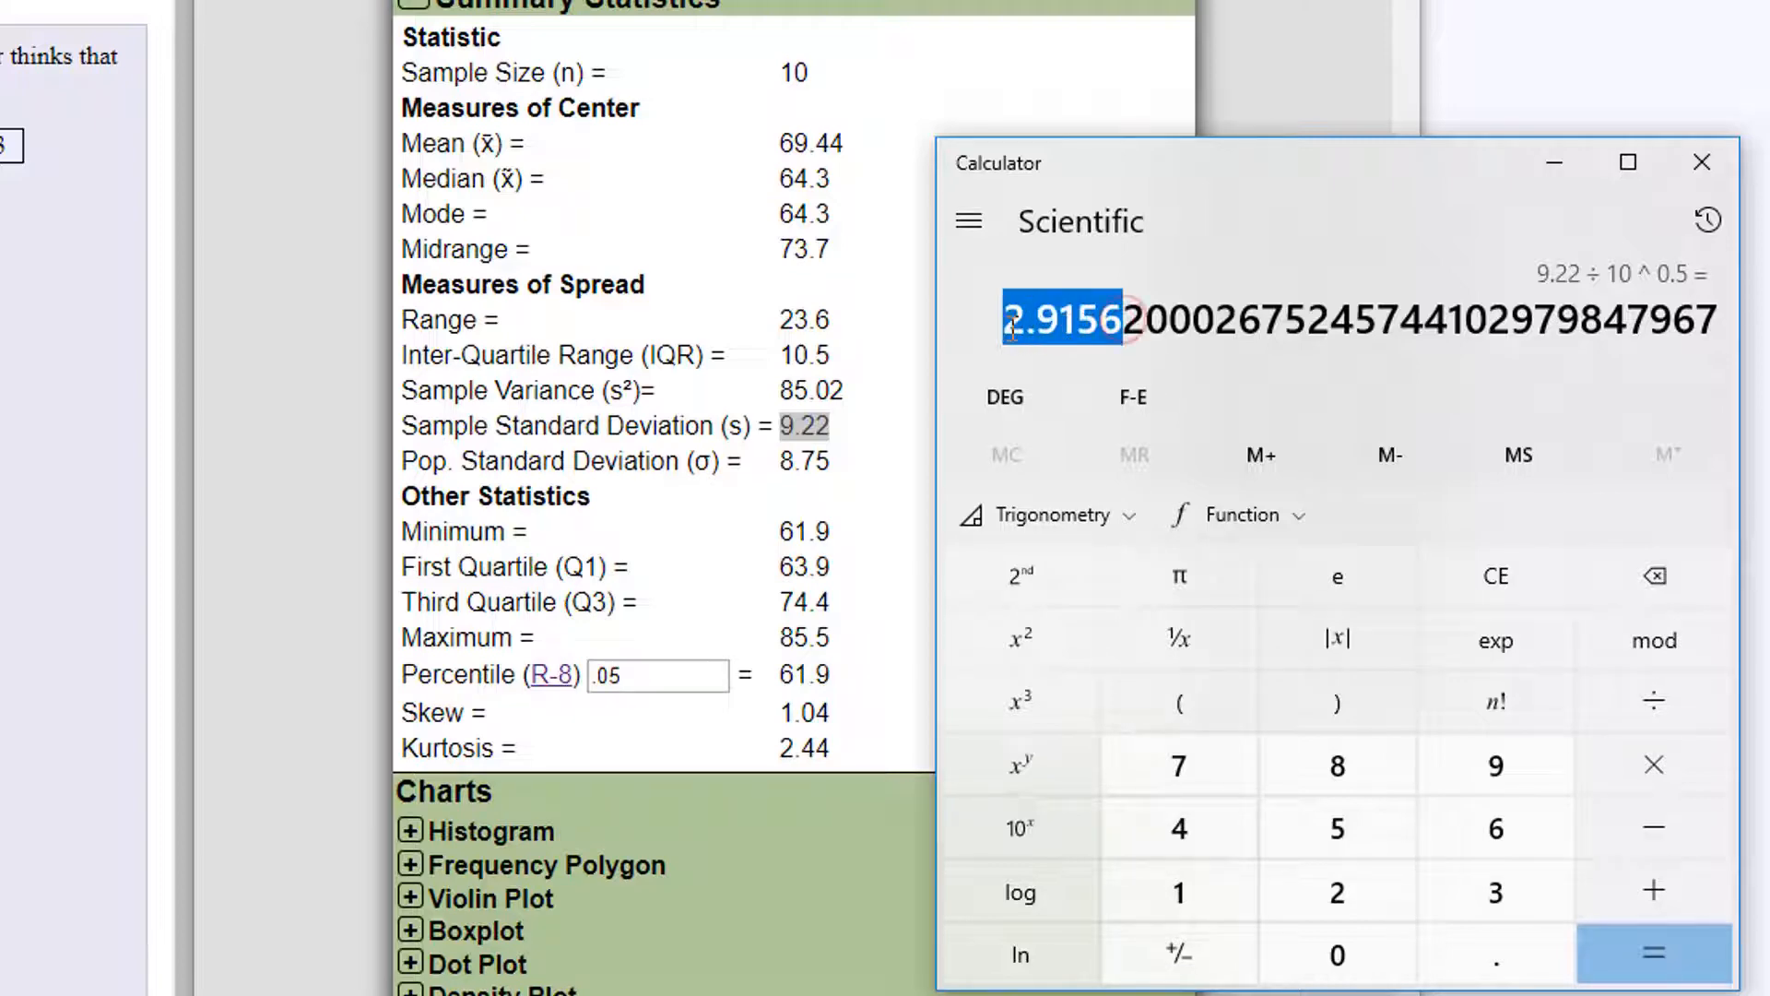
left_click(590, 585)
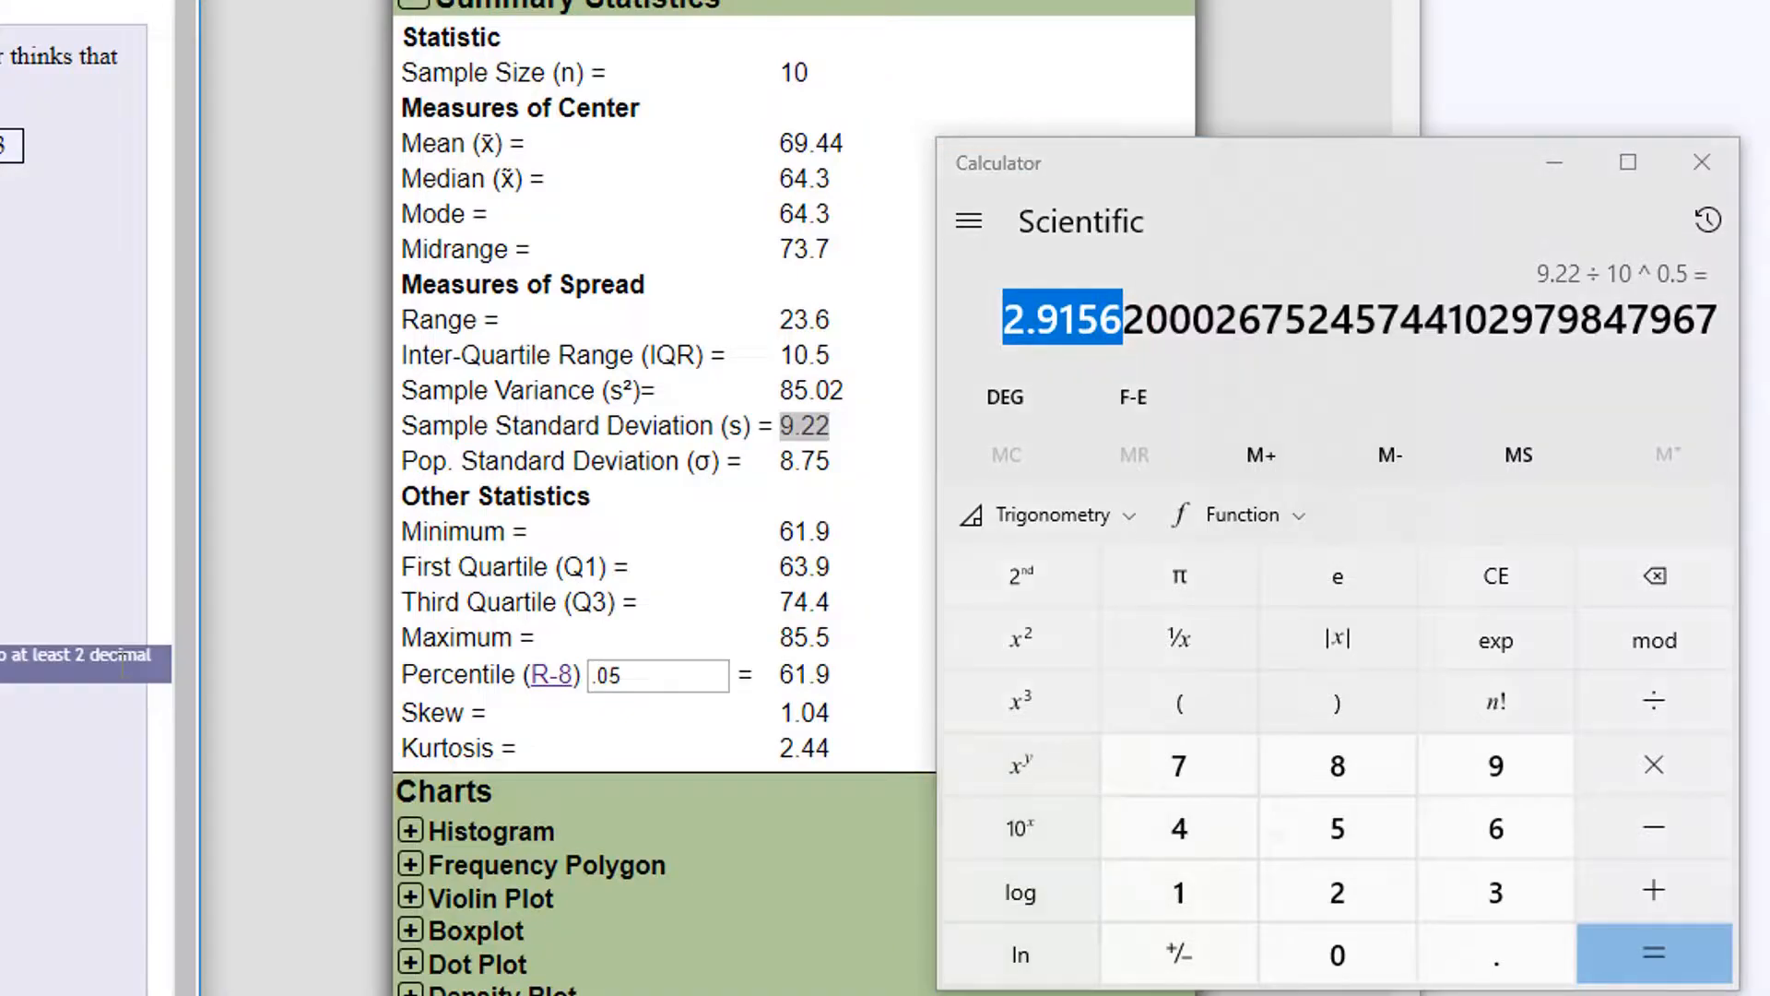
key("ctrl+v")
left_click(285, 775)
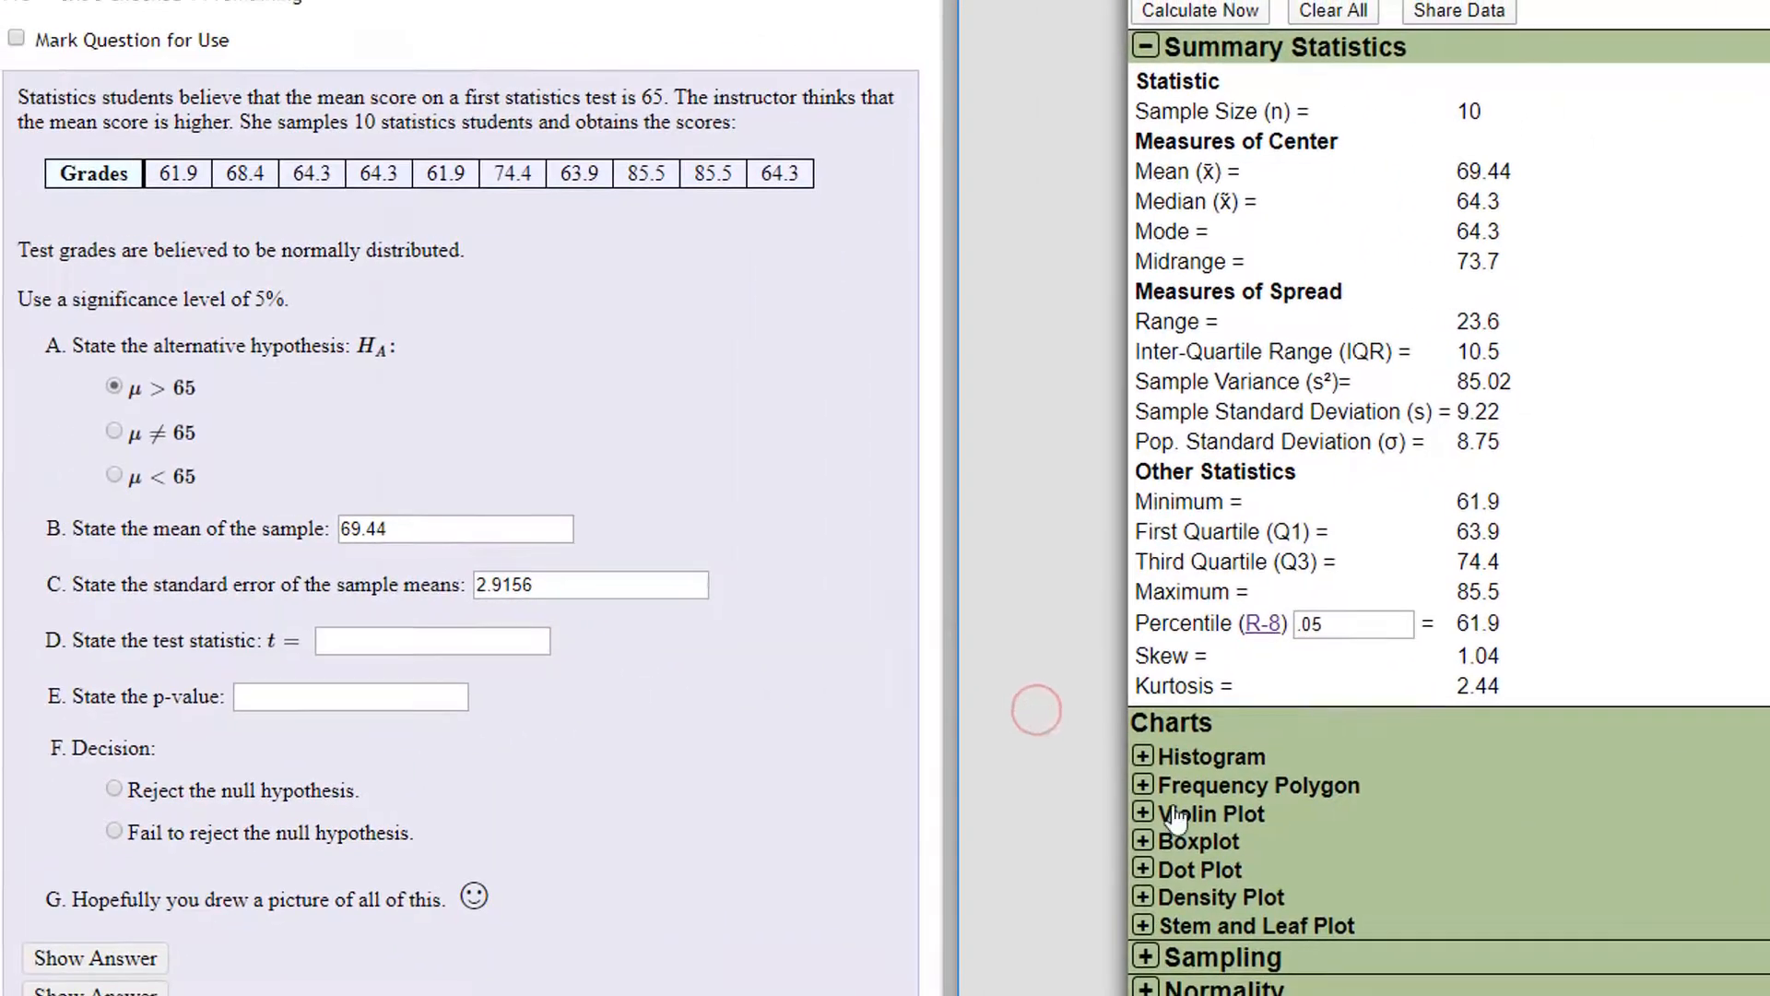
- Enter 1.52 as the test statistic and .08 as the p-value in the question
scroll(1176, 817, "down", 5)
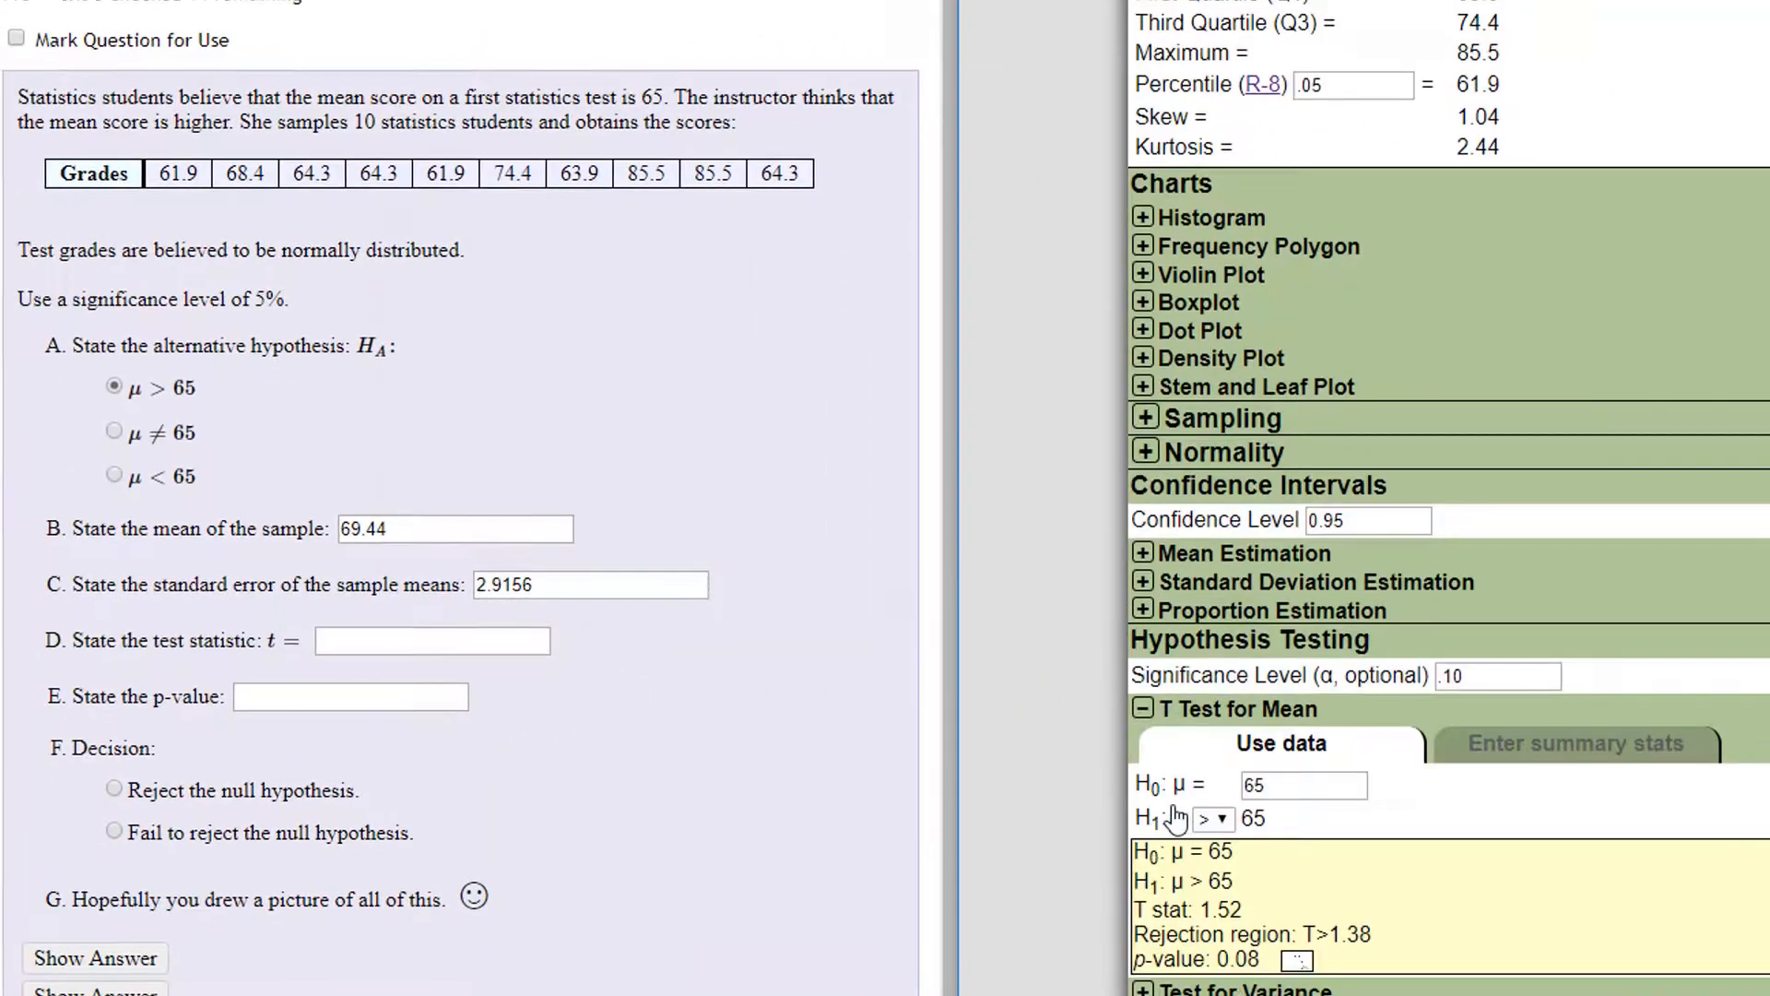
left_click(422, 636)
type("1.52")
key("Tab")
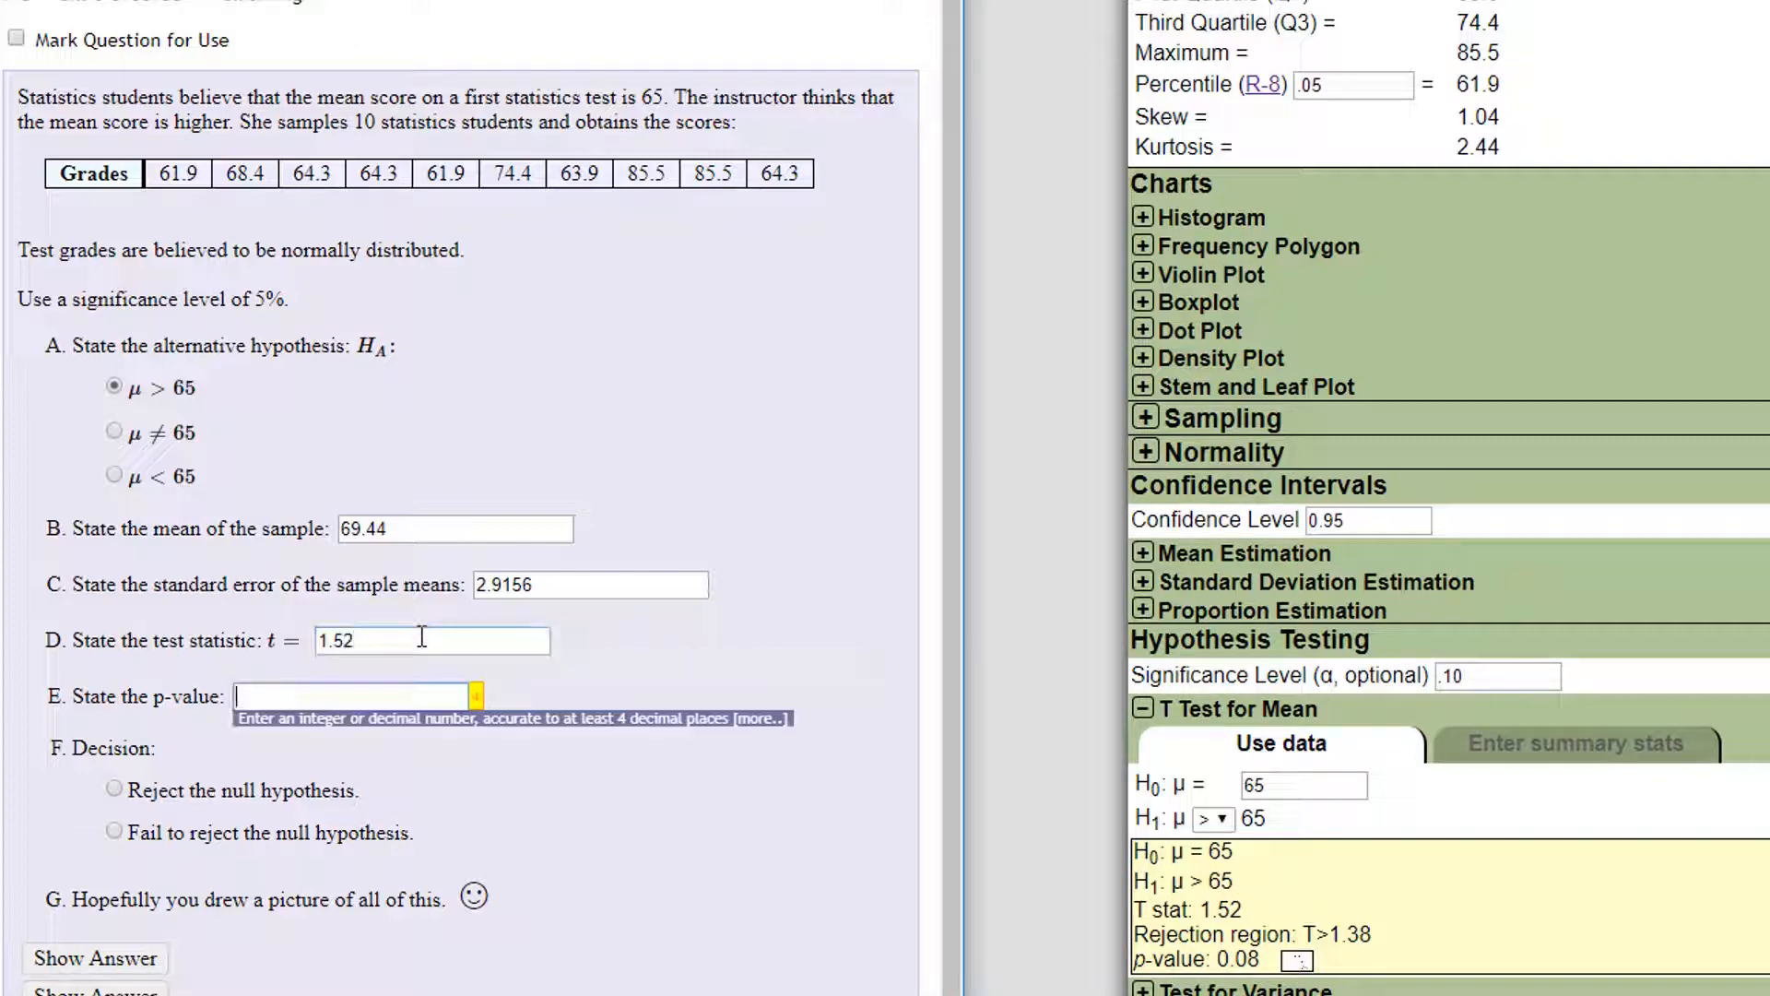
type(".08")
left_click(701, 784)
- Set the hypothesis testing significance level to .05 in StatPowers
left_click(1480, 676)
type(".05")
left_click(1060, 767)
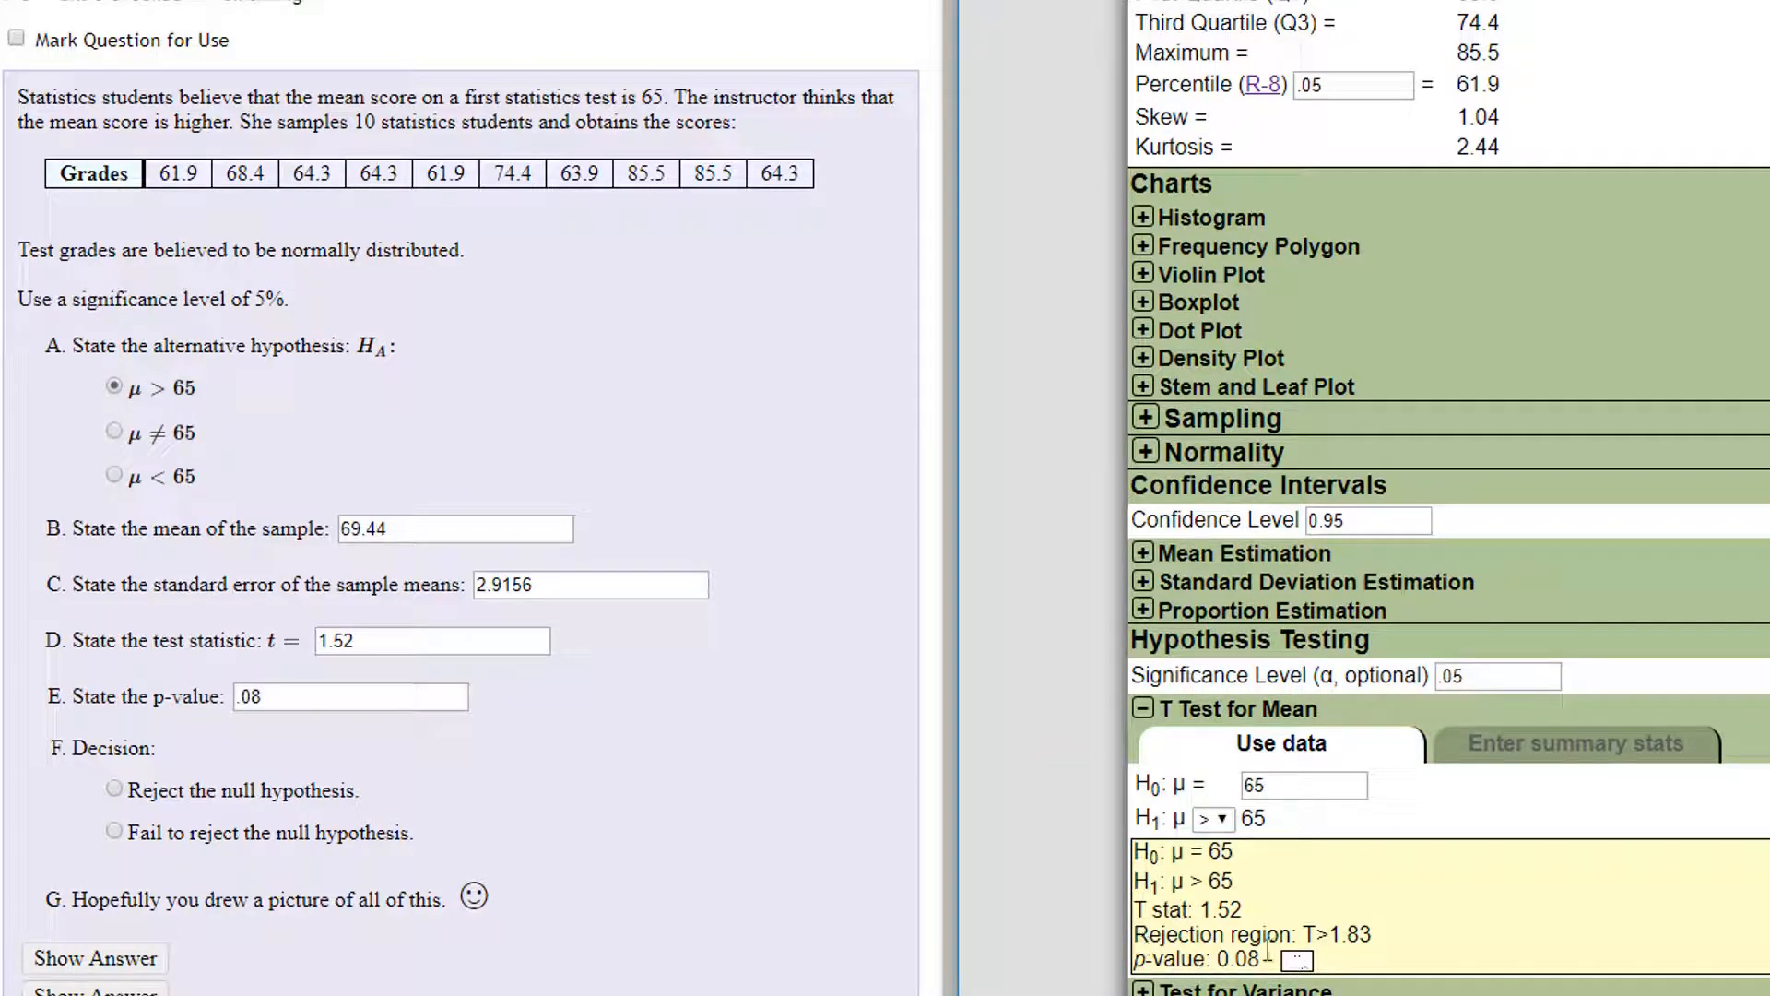
- Display the T Test's distribution graph and select "Fail to reject the null hypothesis" as the question's decision
left_click(1296, 960)
scroll(1617, 891, "down", 3)
scroll(1617, 891, "down", 2)
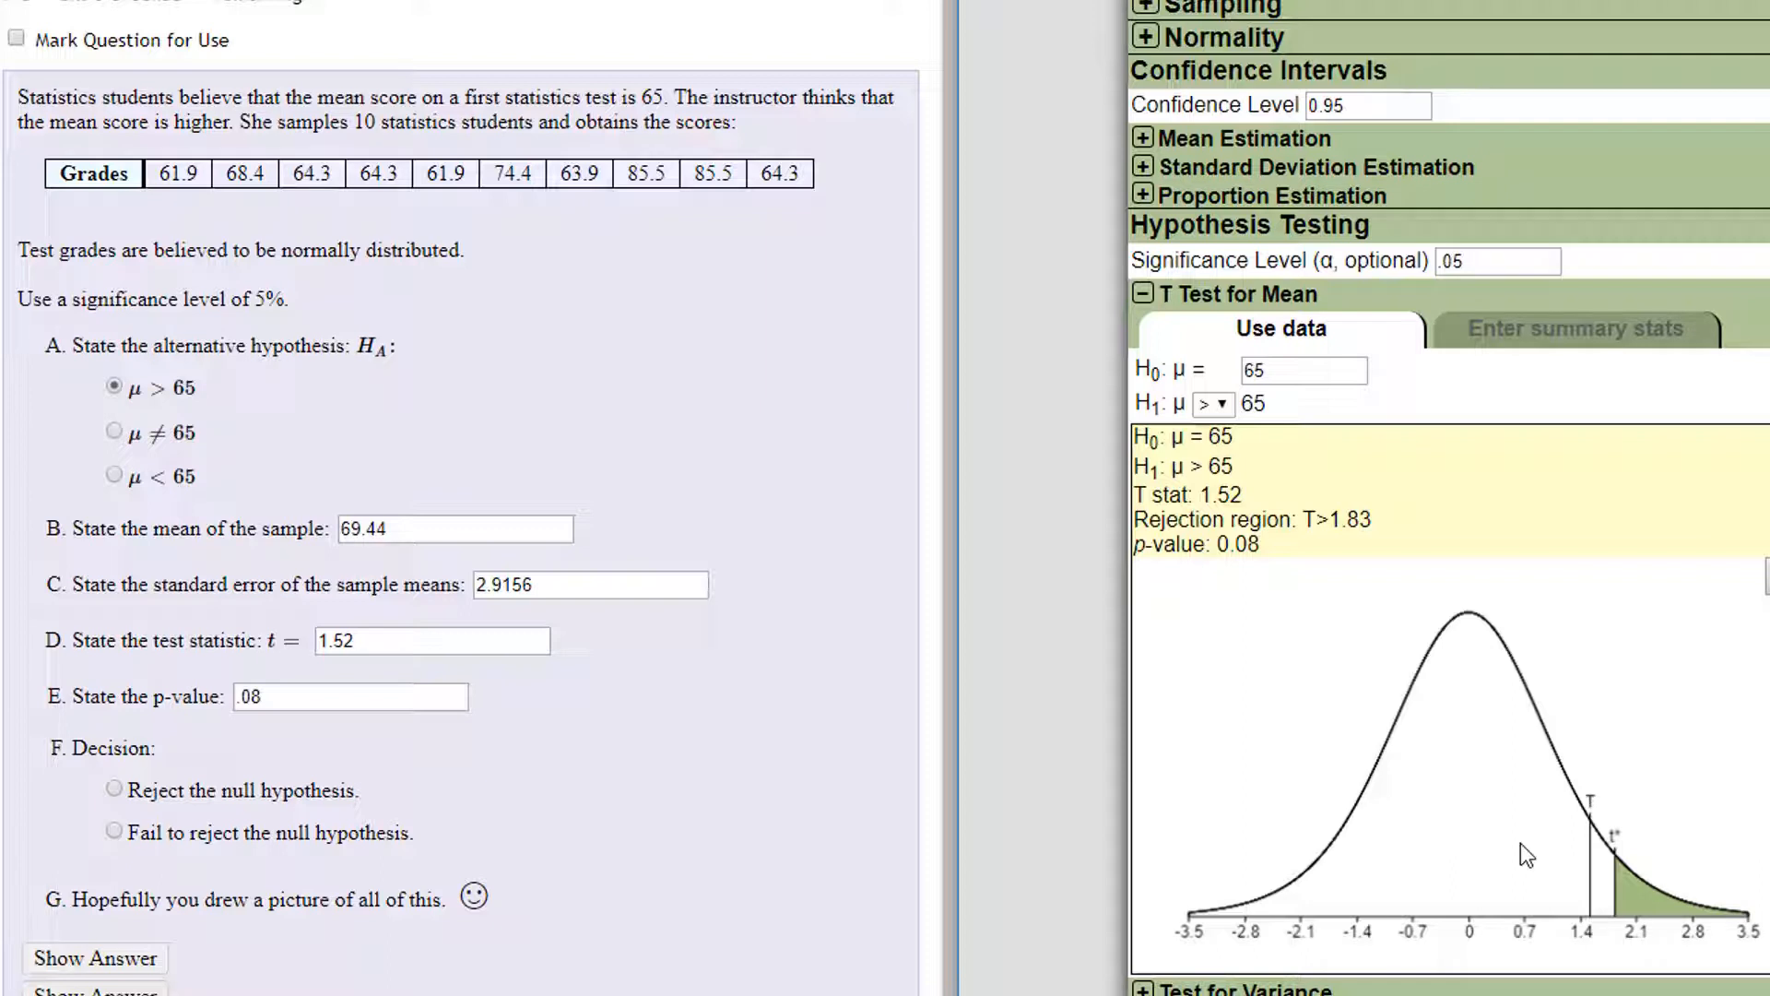
left_click(124, 835)
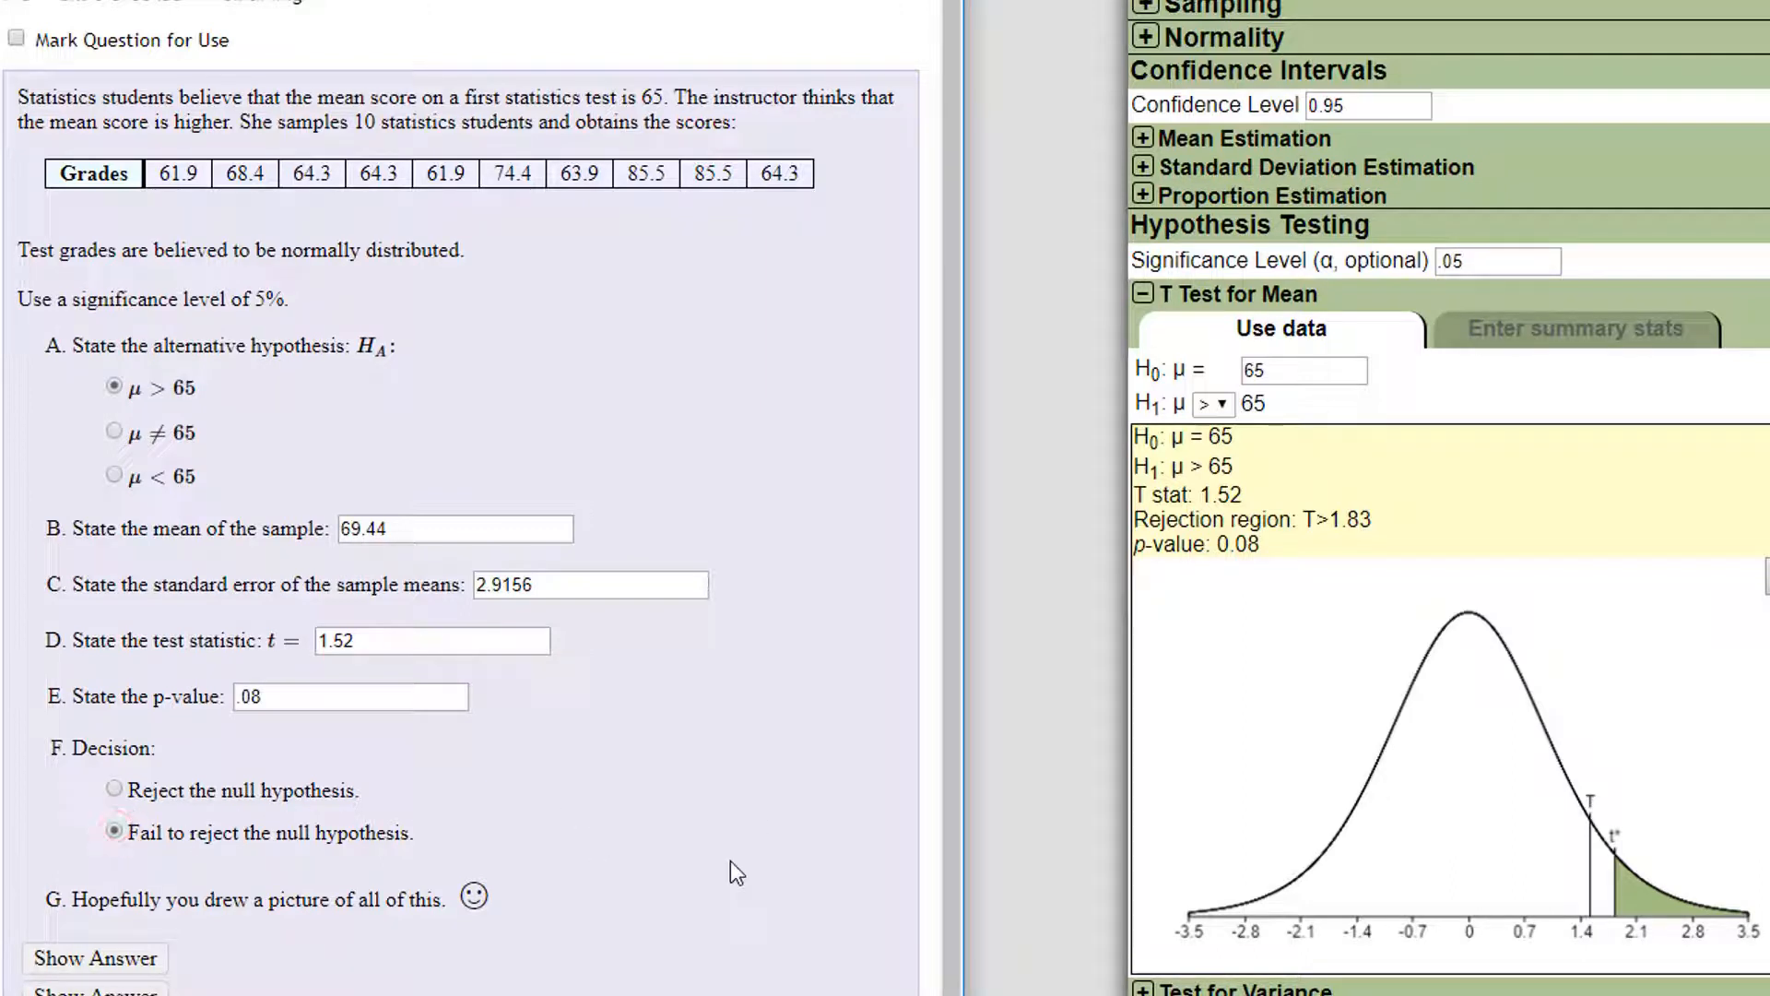
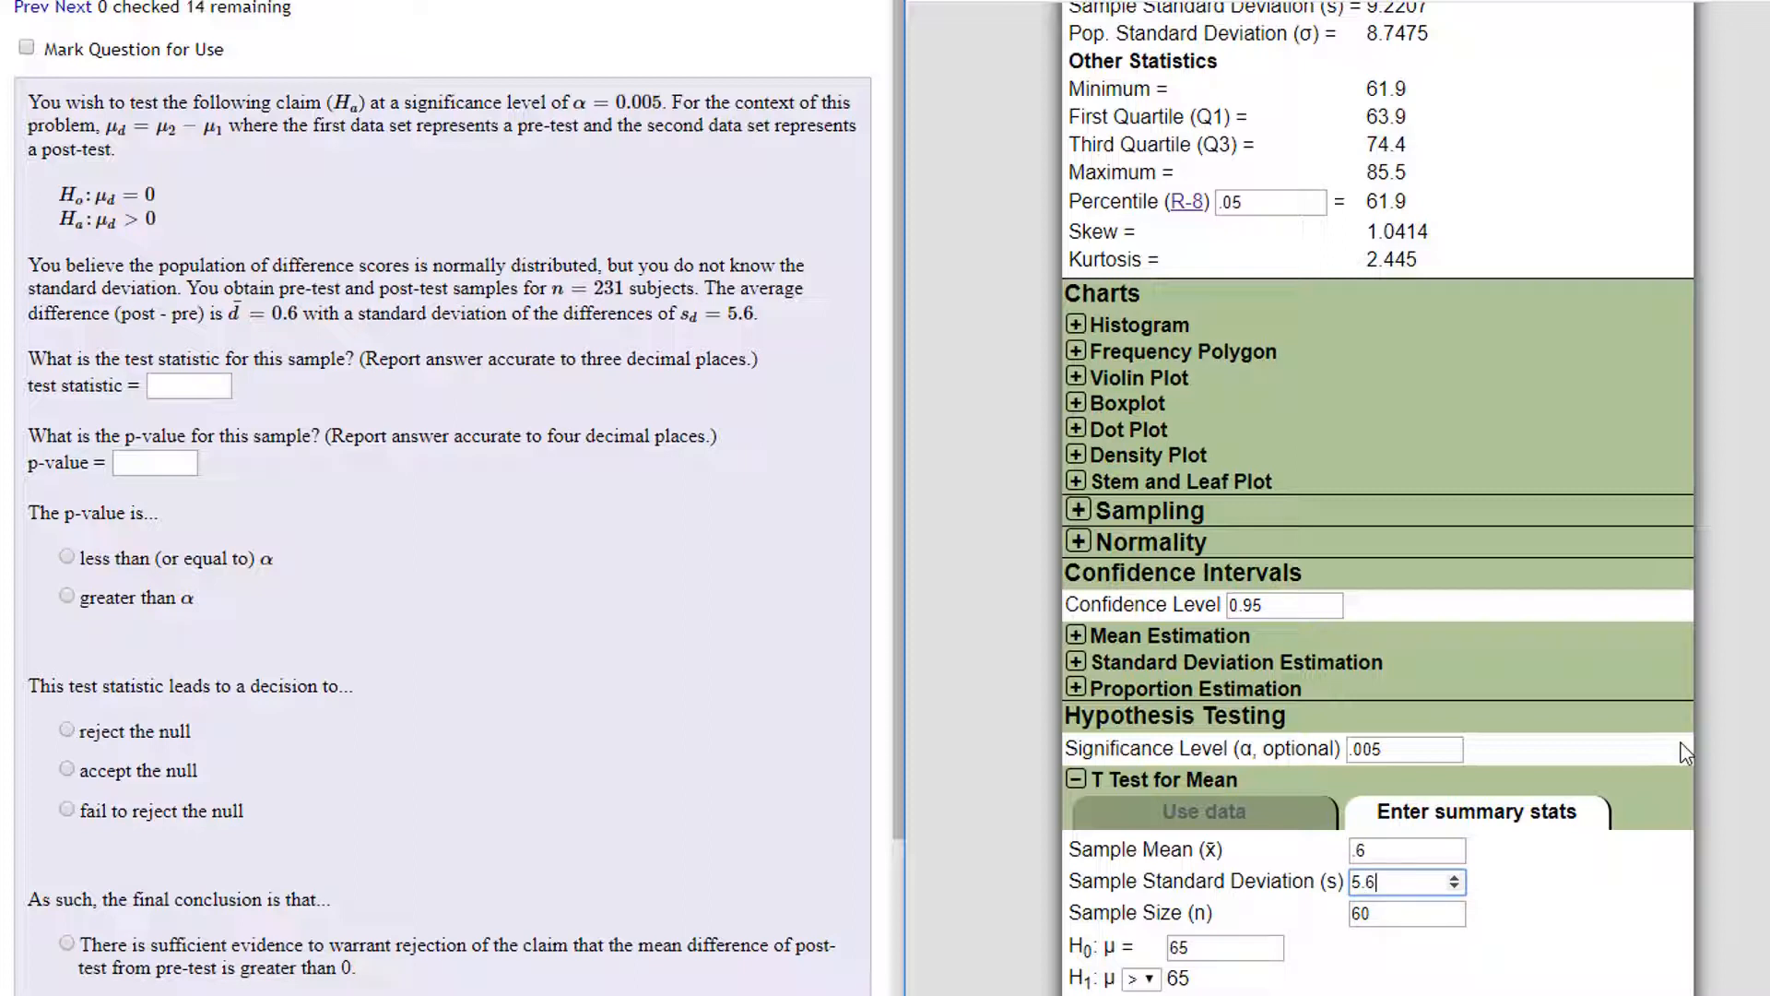
- Set the T Test's sample size to 231 and its null hypothesis mean to 0 for the matched-pairs question
key("Tab")
type("231")
key("Tab")
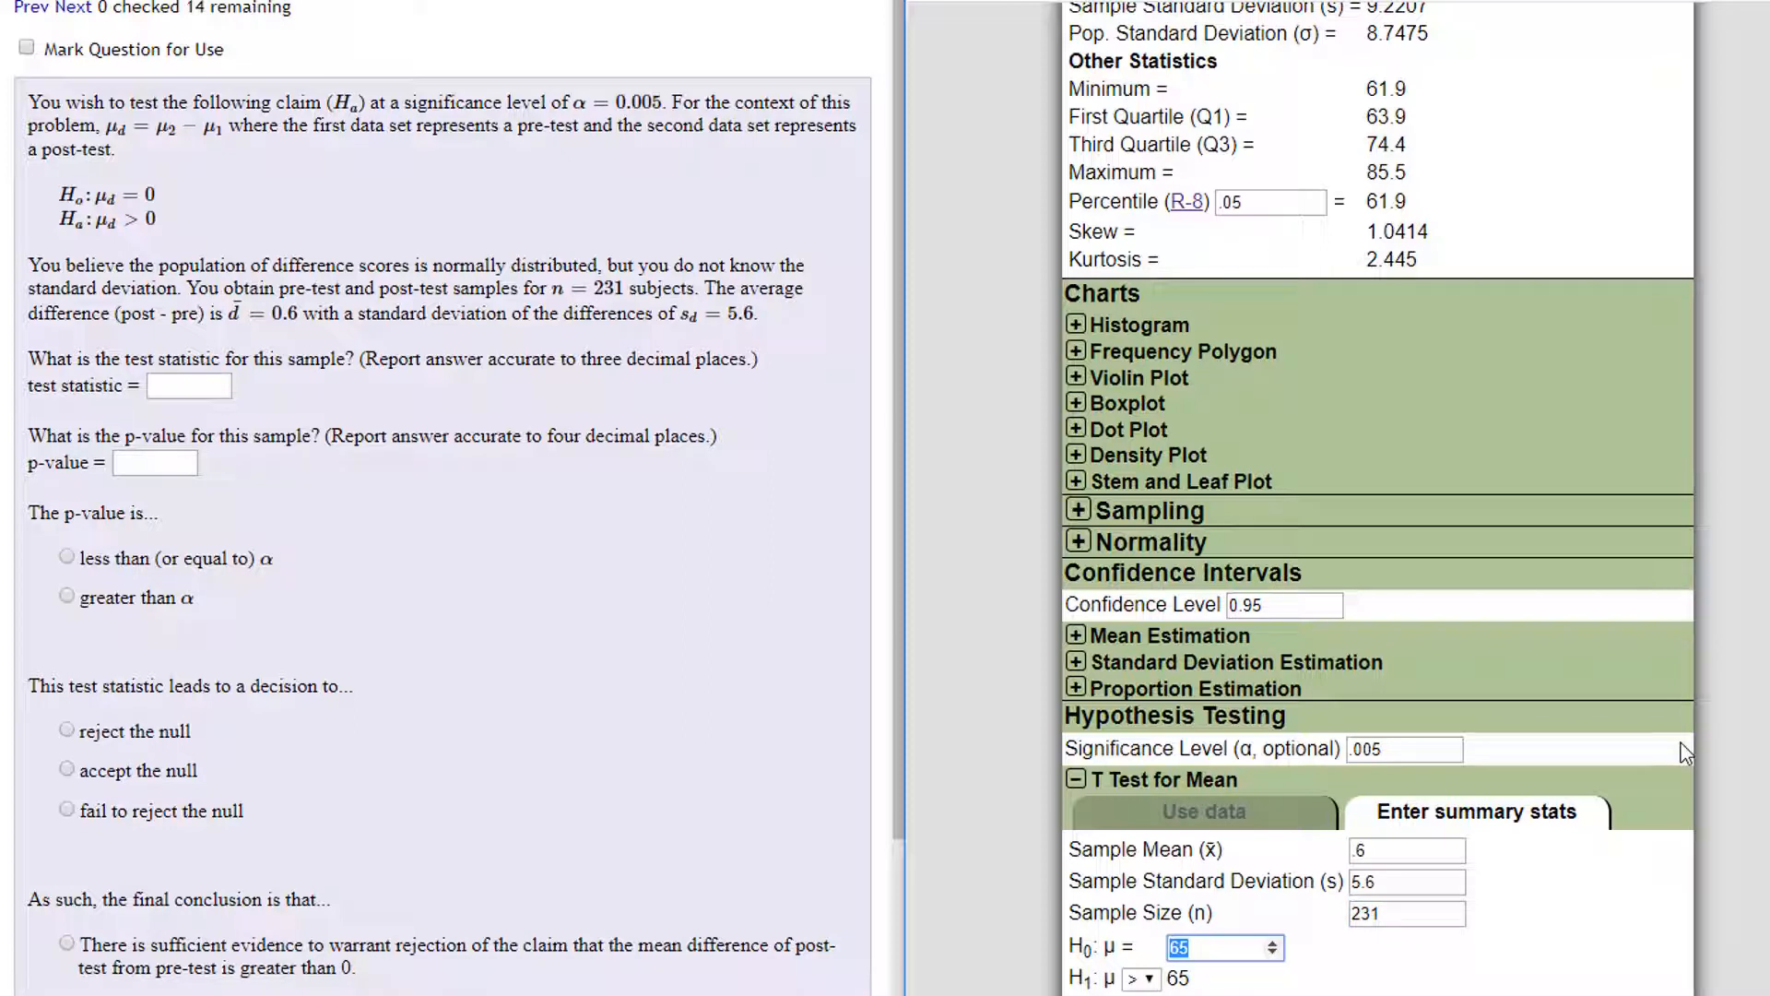
type("0")
key("Tab")
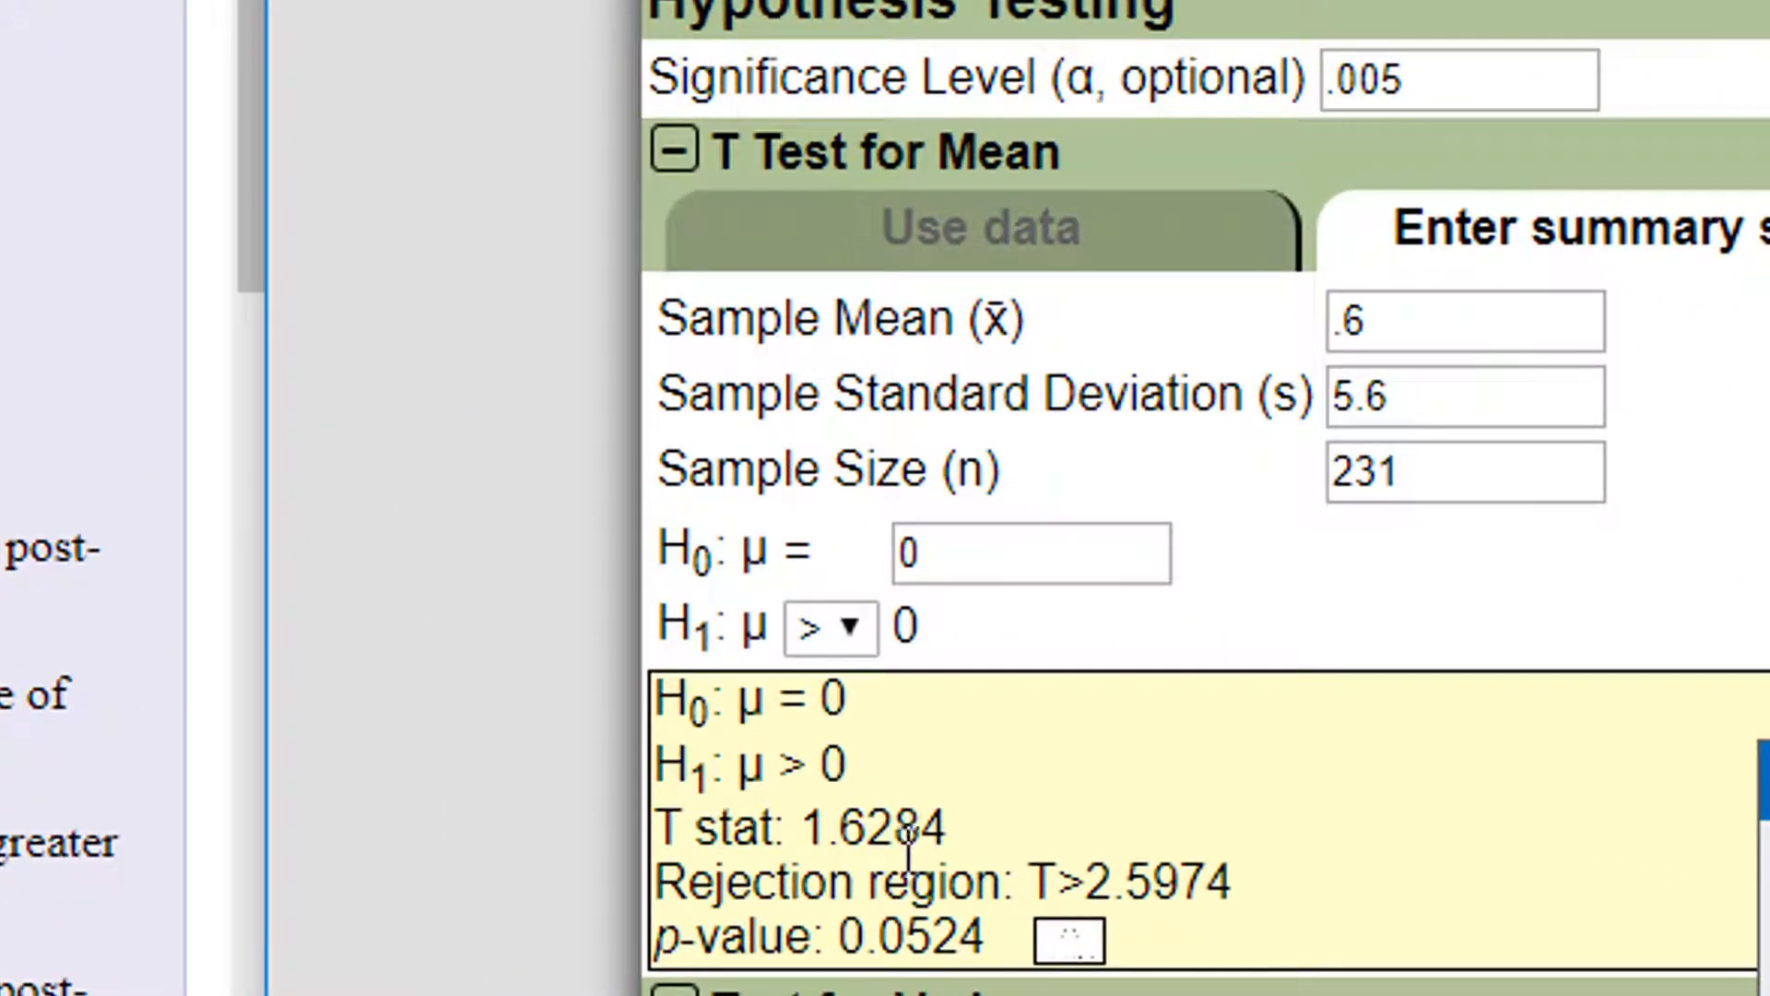
- Copy the test statistic 1.628 and the p-value 0.0524 from the T Test results into the matched-pairs question
left_click_drag(890, 834, 803, 835)
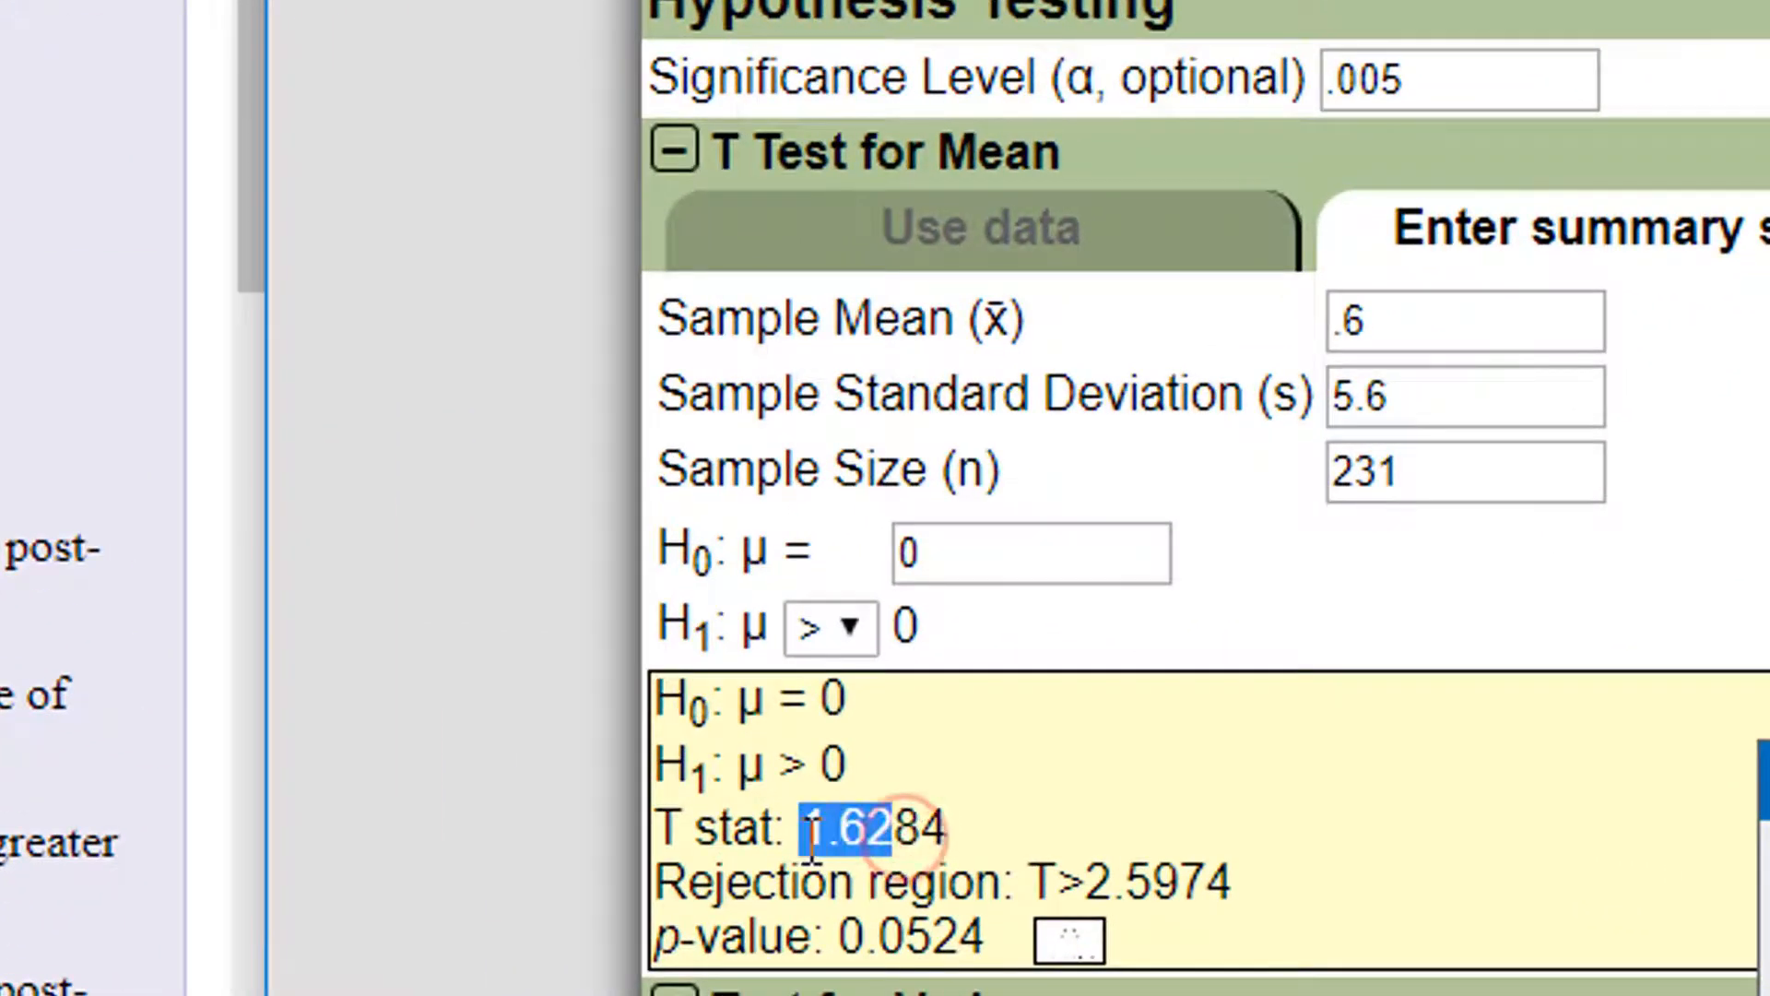
left_click_drag(925, 829, 814, 839)
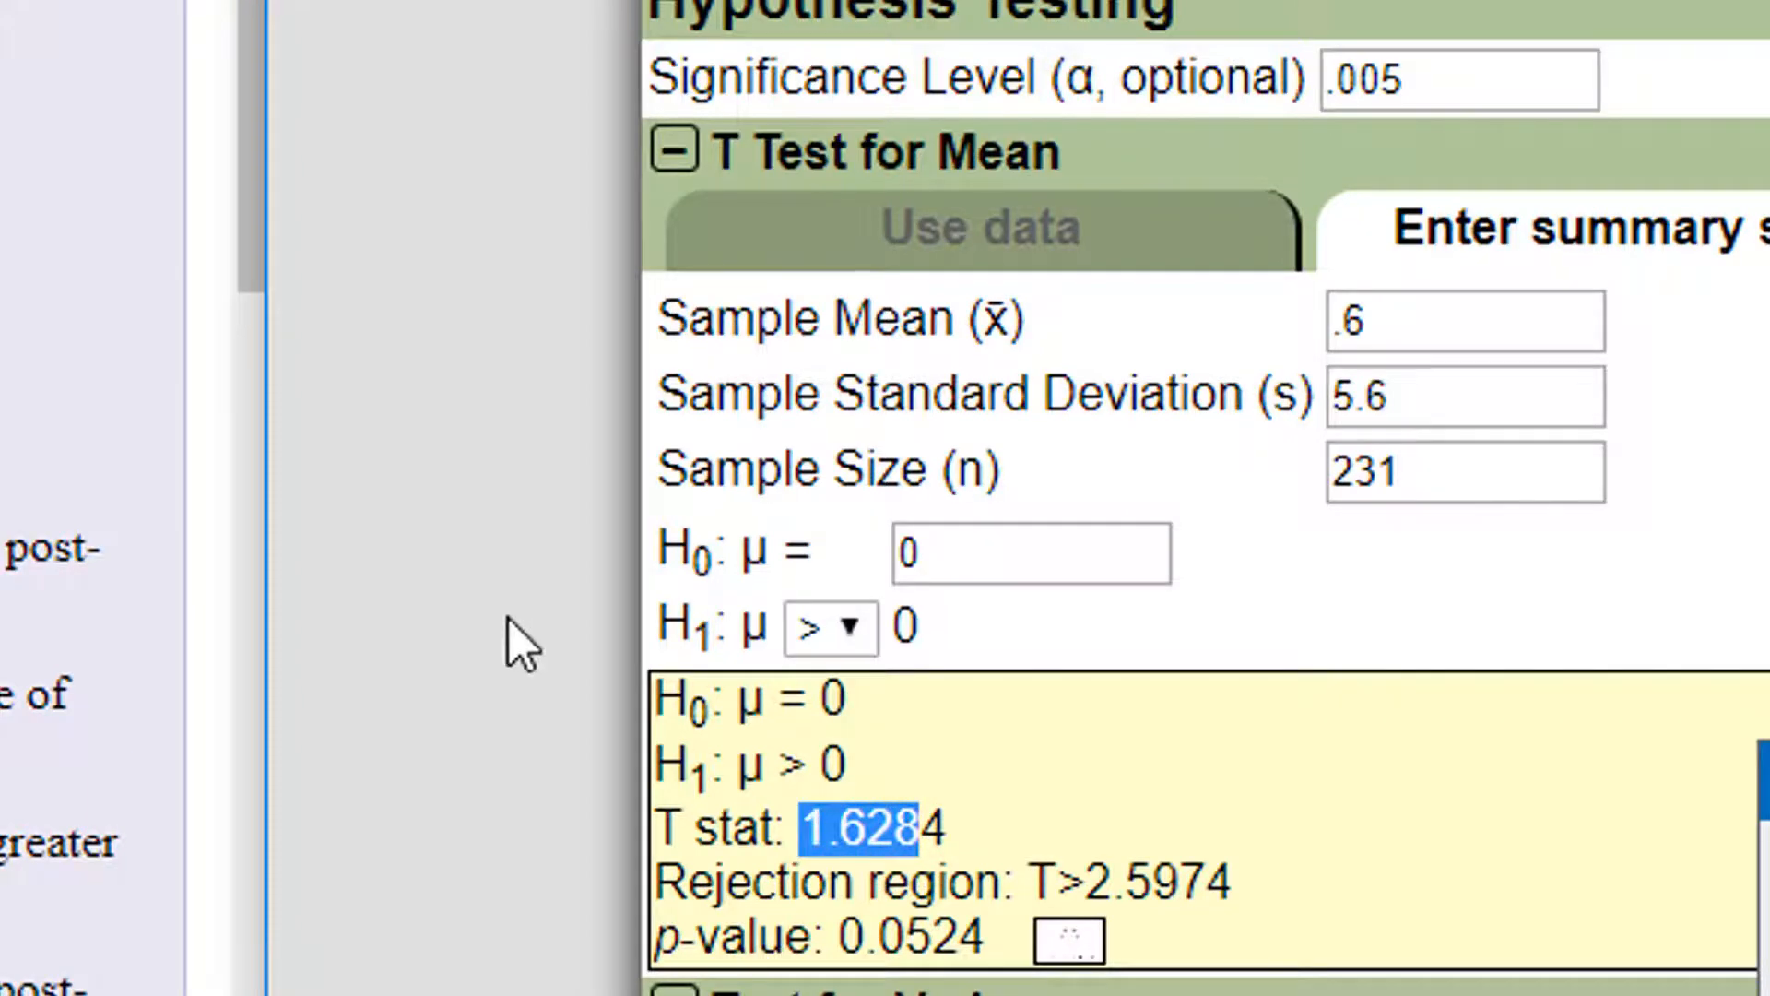
key("alt+Tab")
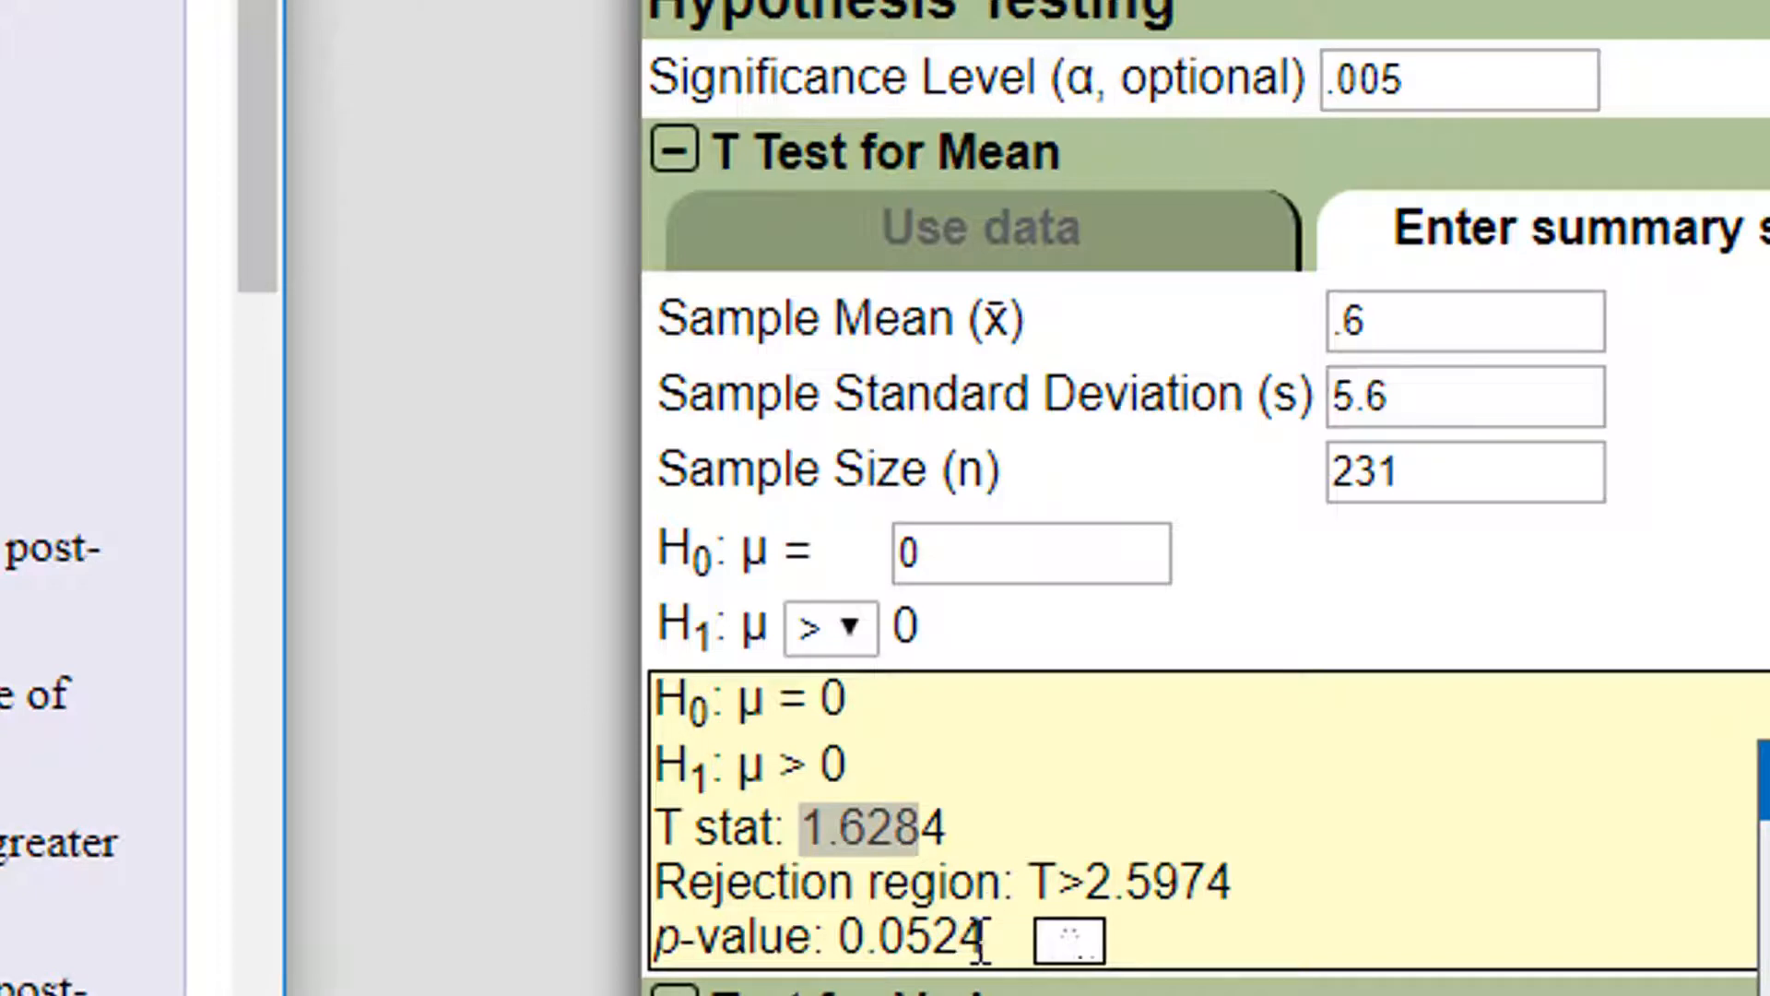
left_click_drag(985, 938, 833, 938)
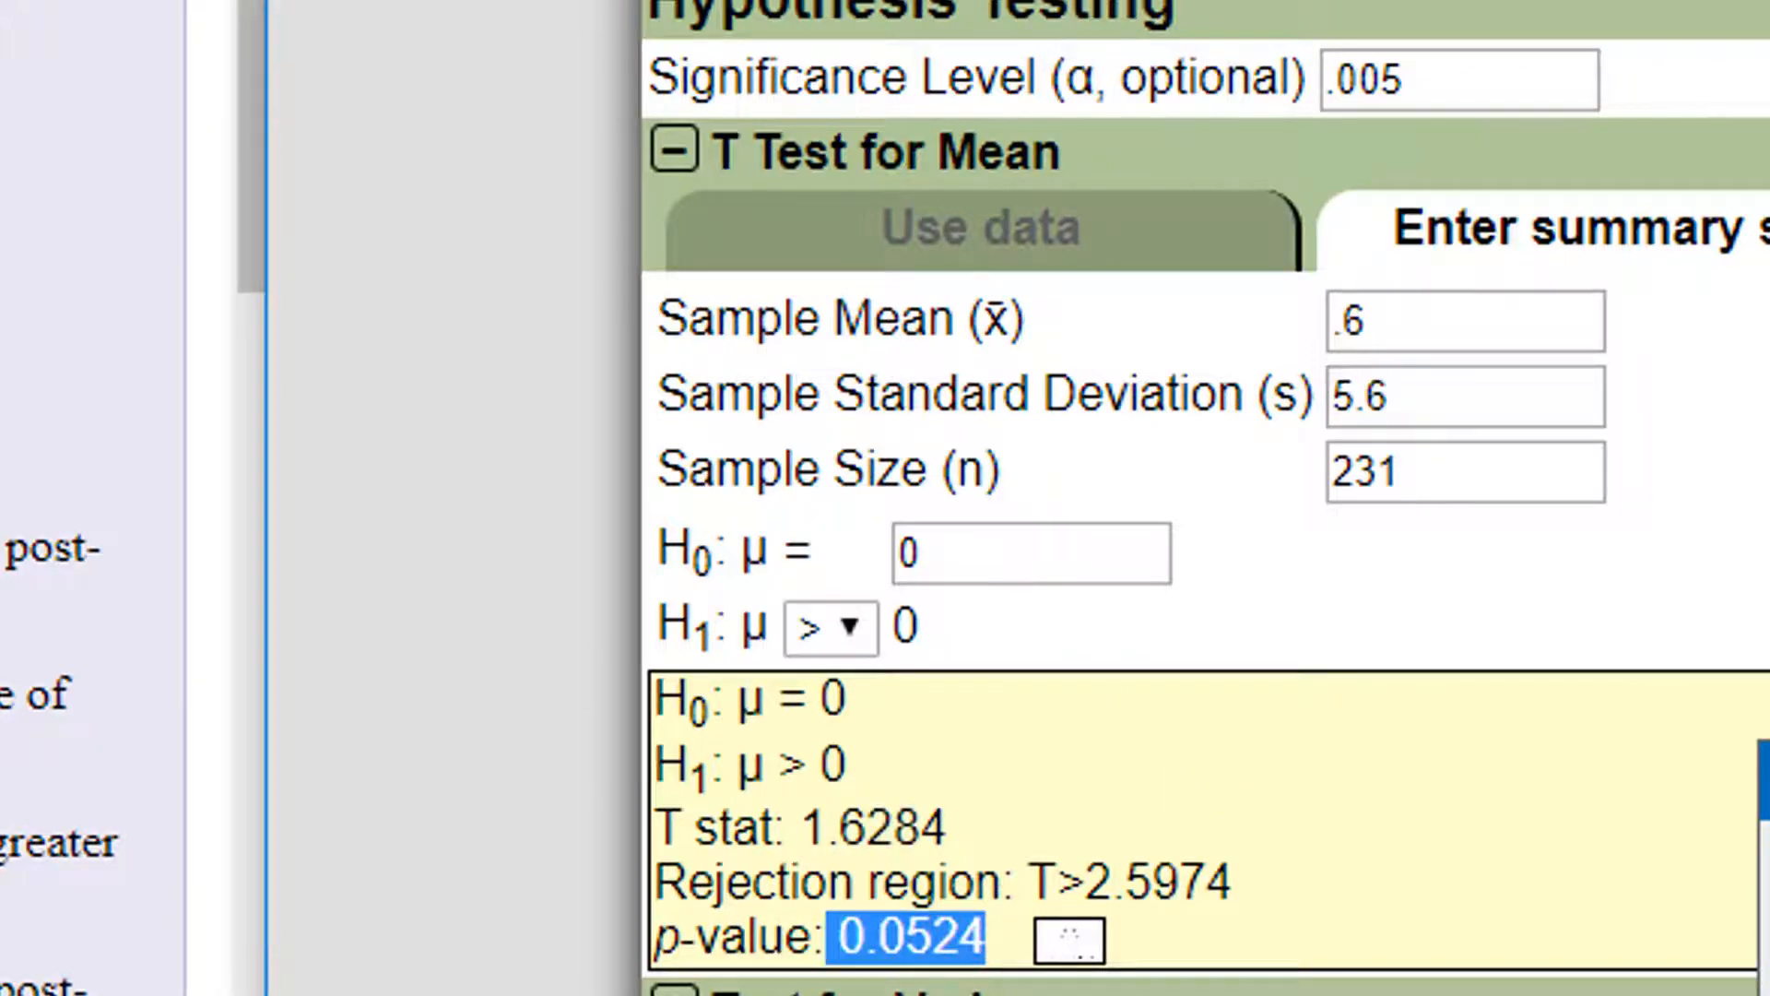
key("alt+Tab")
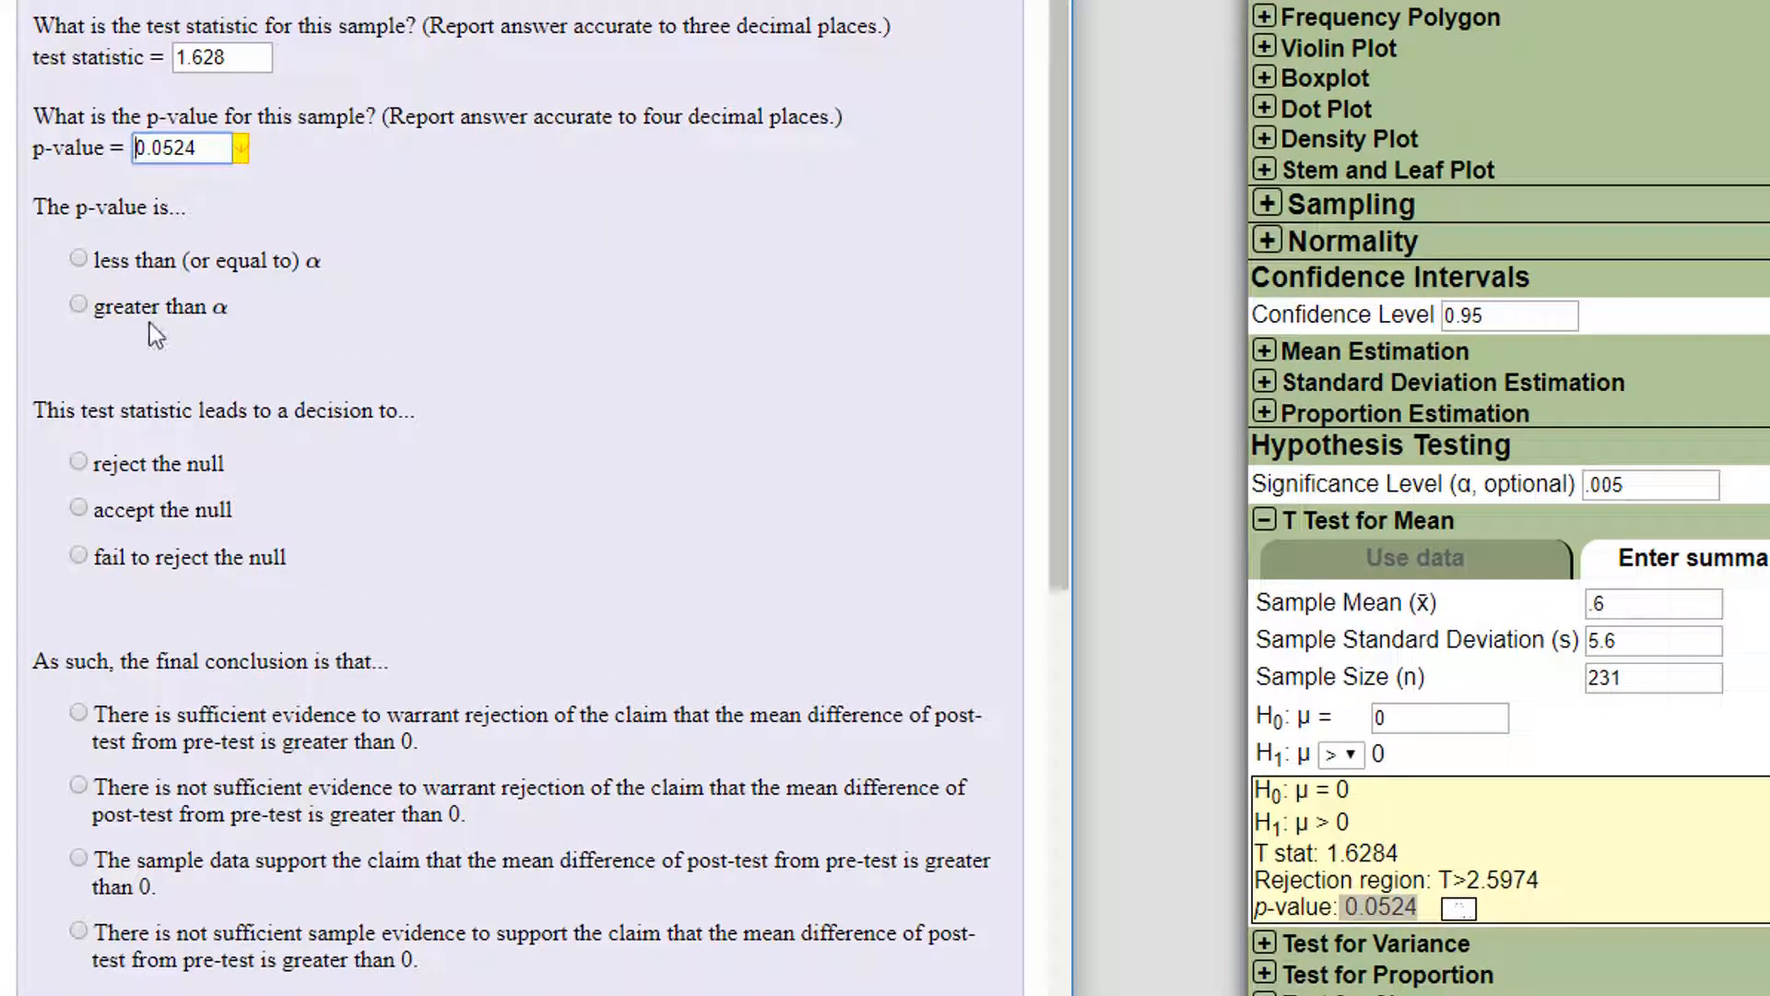
- Mark the p-value as "greater than α" and choose "fail to reject the null" as the decision
left_click(77, 306)
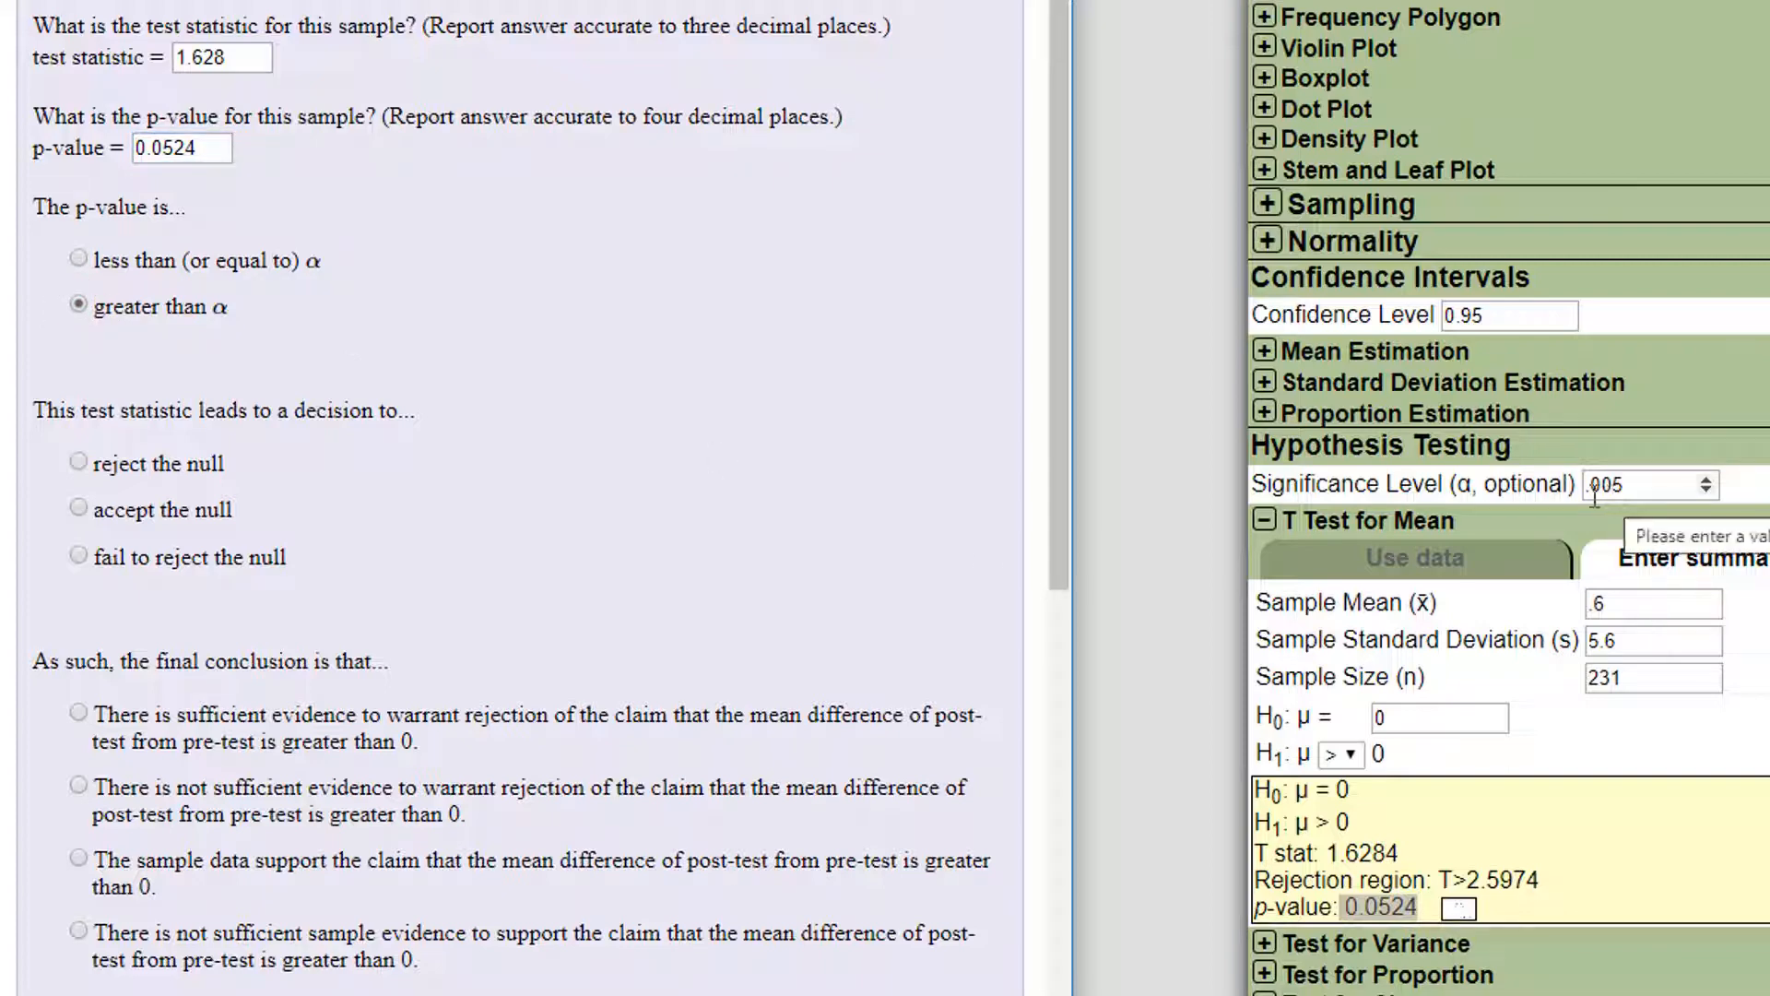
left_click(1124, 780)
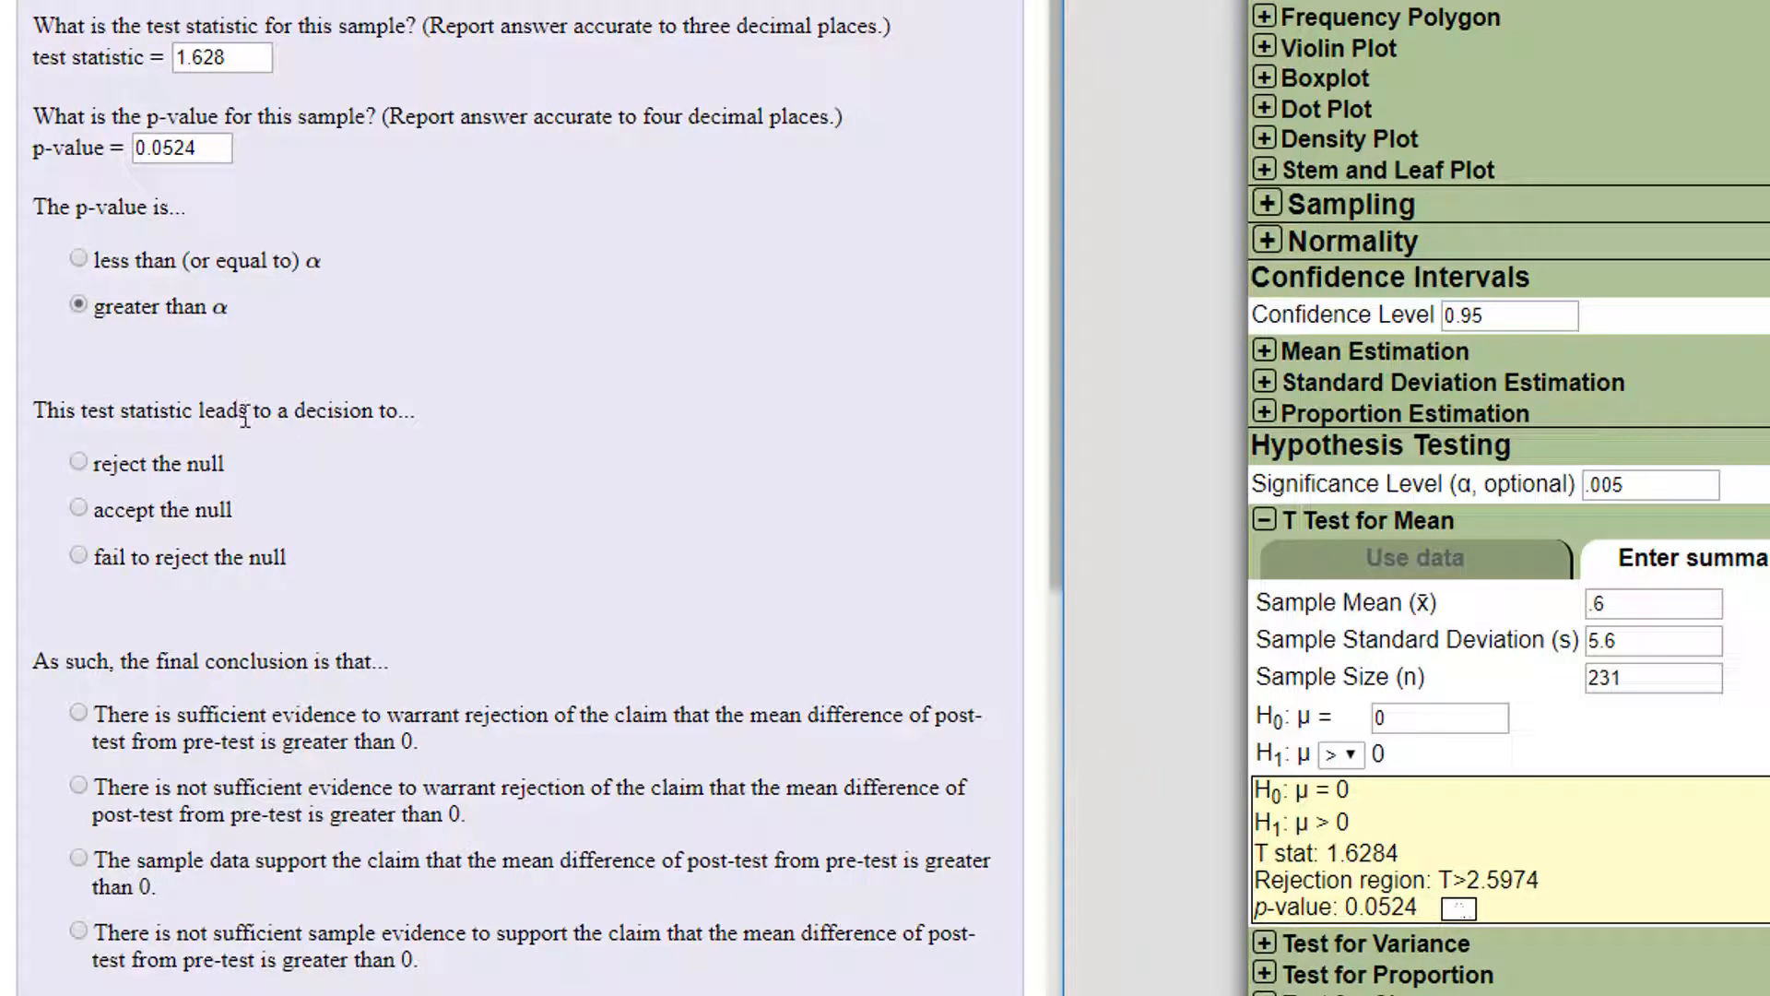
left_click(76, 555)
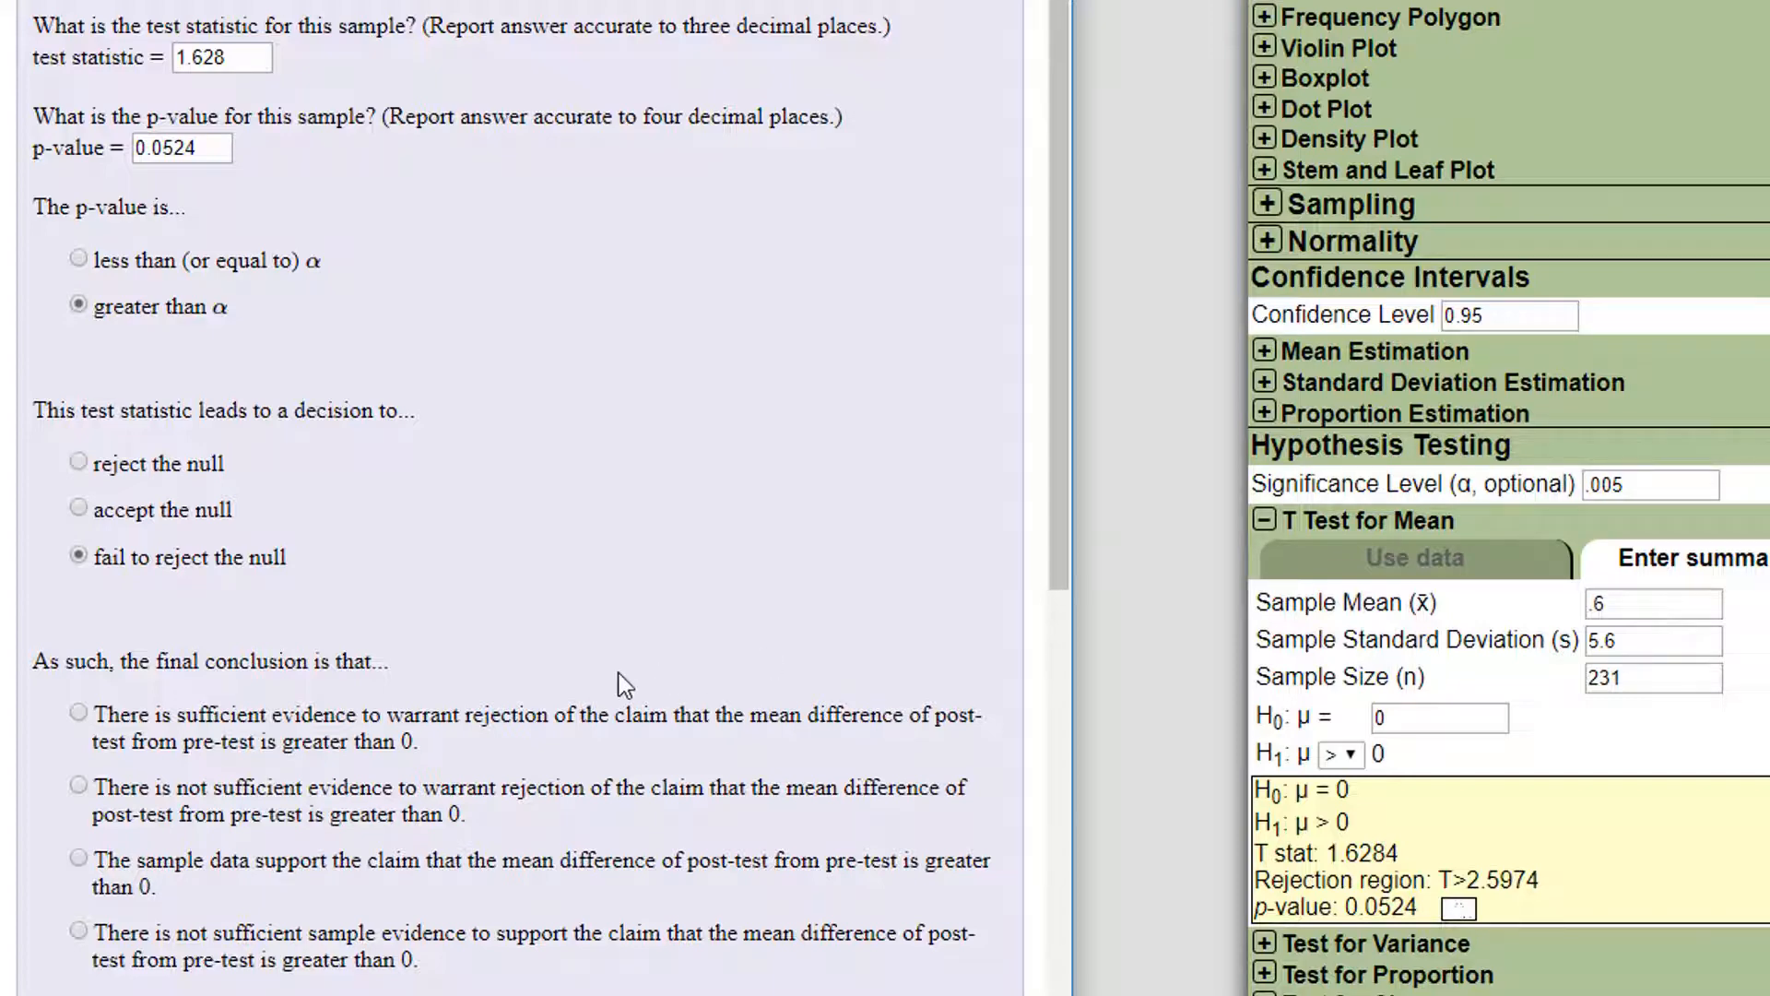
- Select the conclusion that there is not sufficient sample evidence to support the claim, submit the question and review the marked answers
scroll(619, 679, "down", 3)
scroll(618, 685, "down", 1)
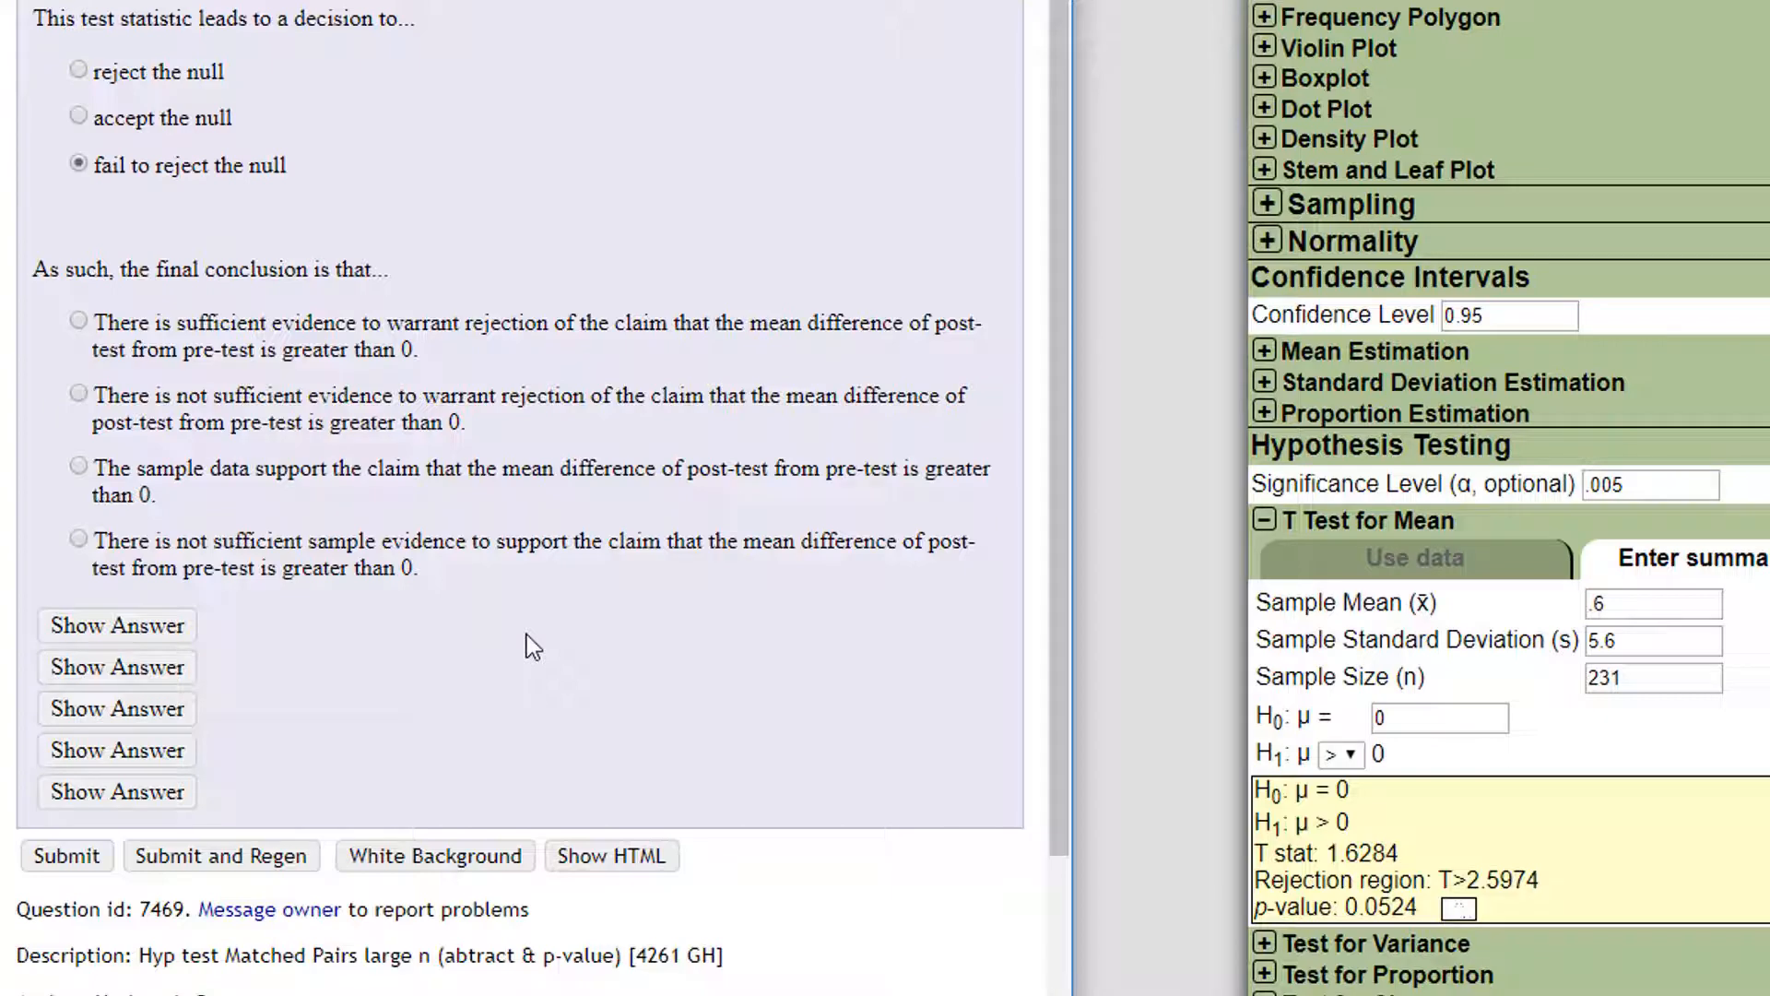
left_click(77, 540)
left_click(81, 866)
scroll(594, 823, "down", 3)
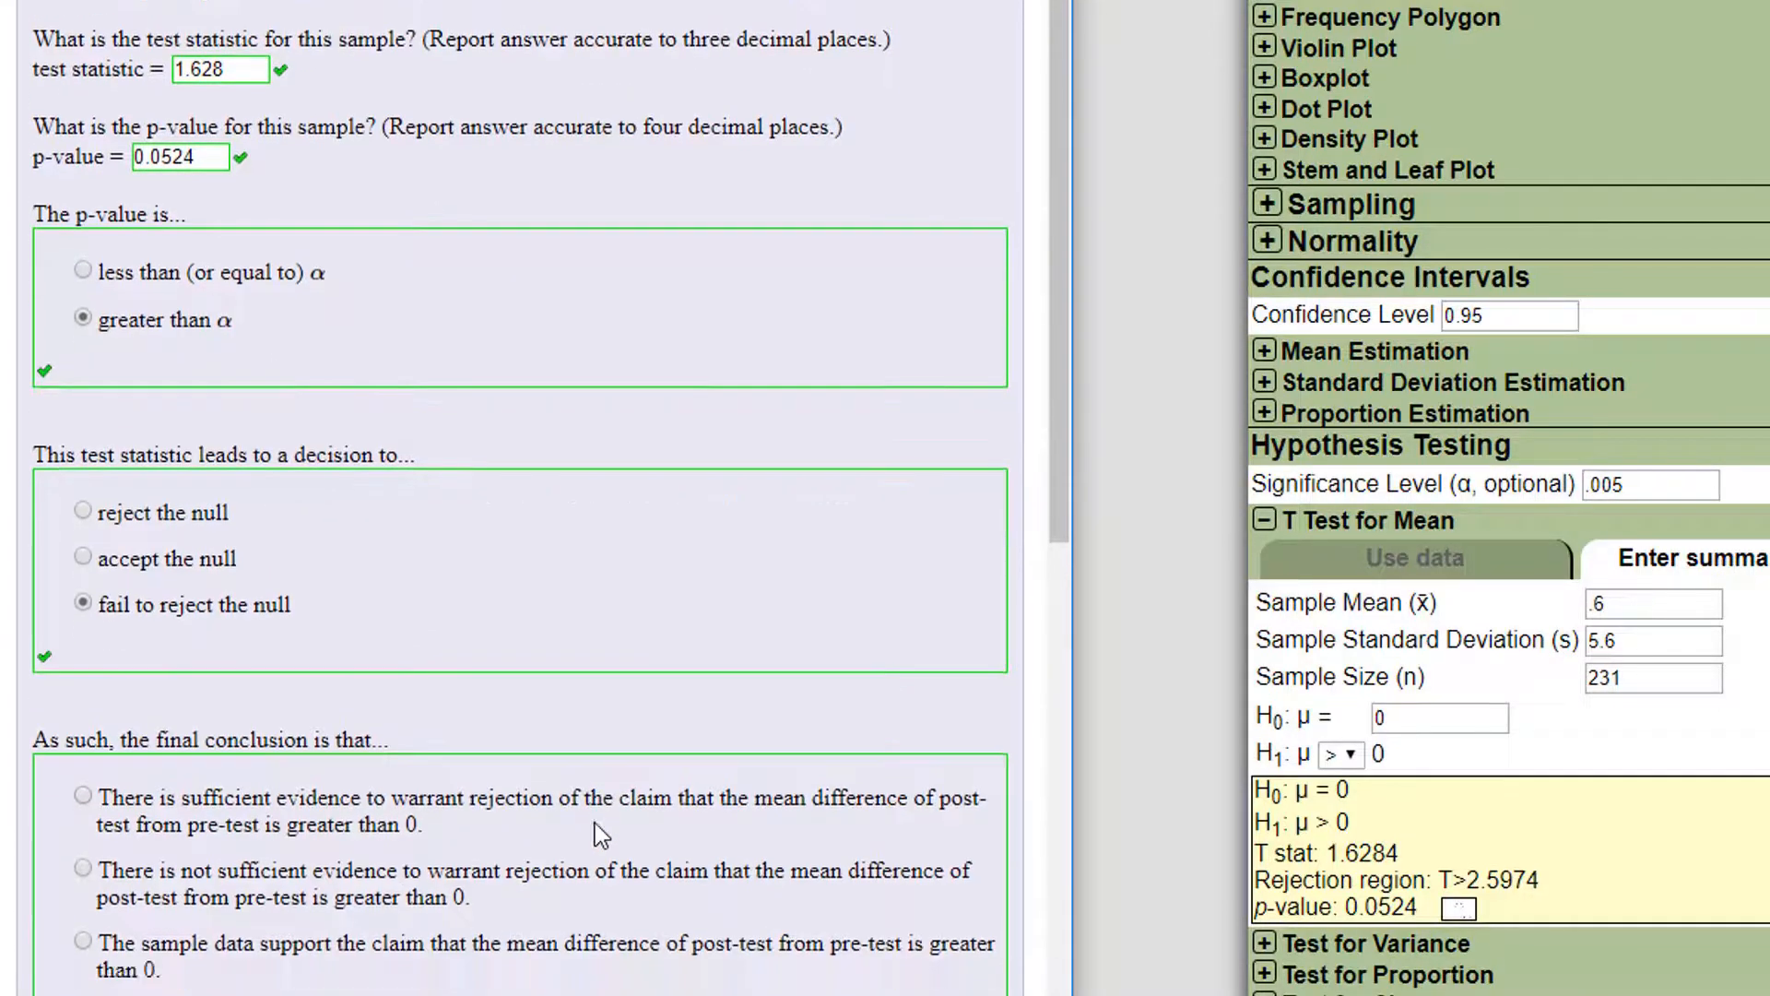
scroll(595, 822, "up", 3)
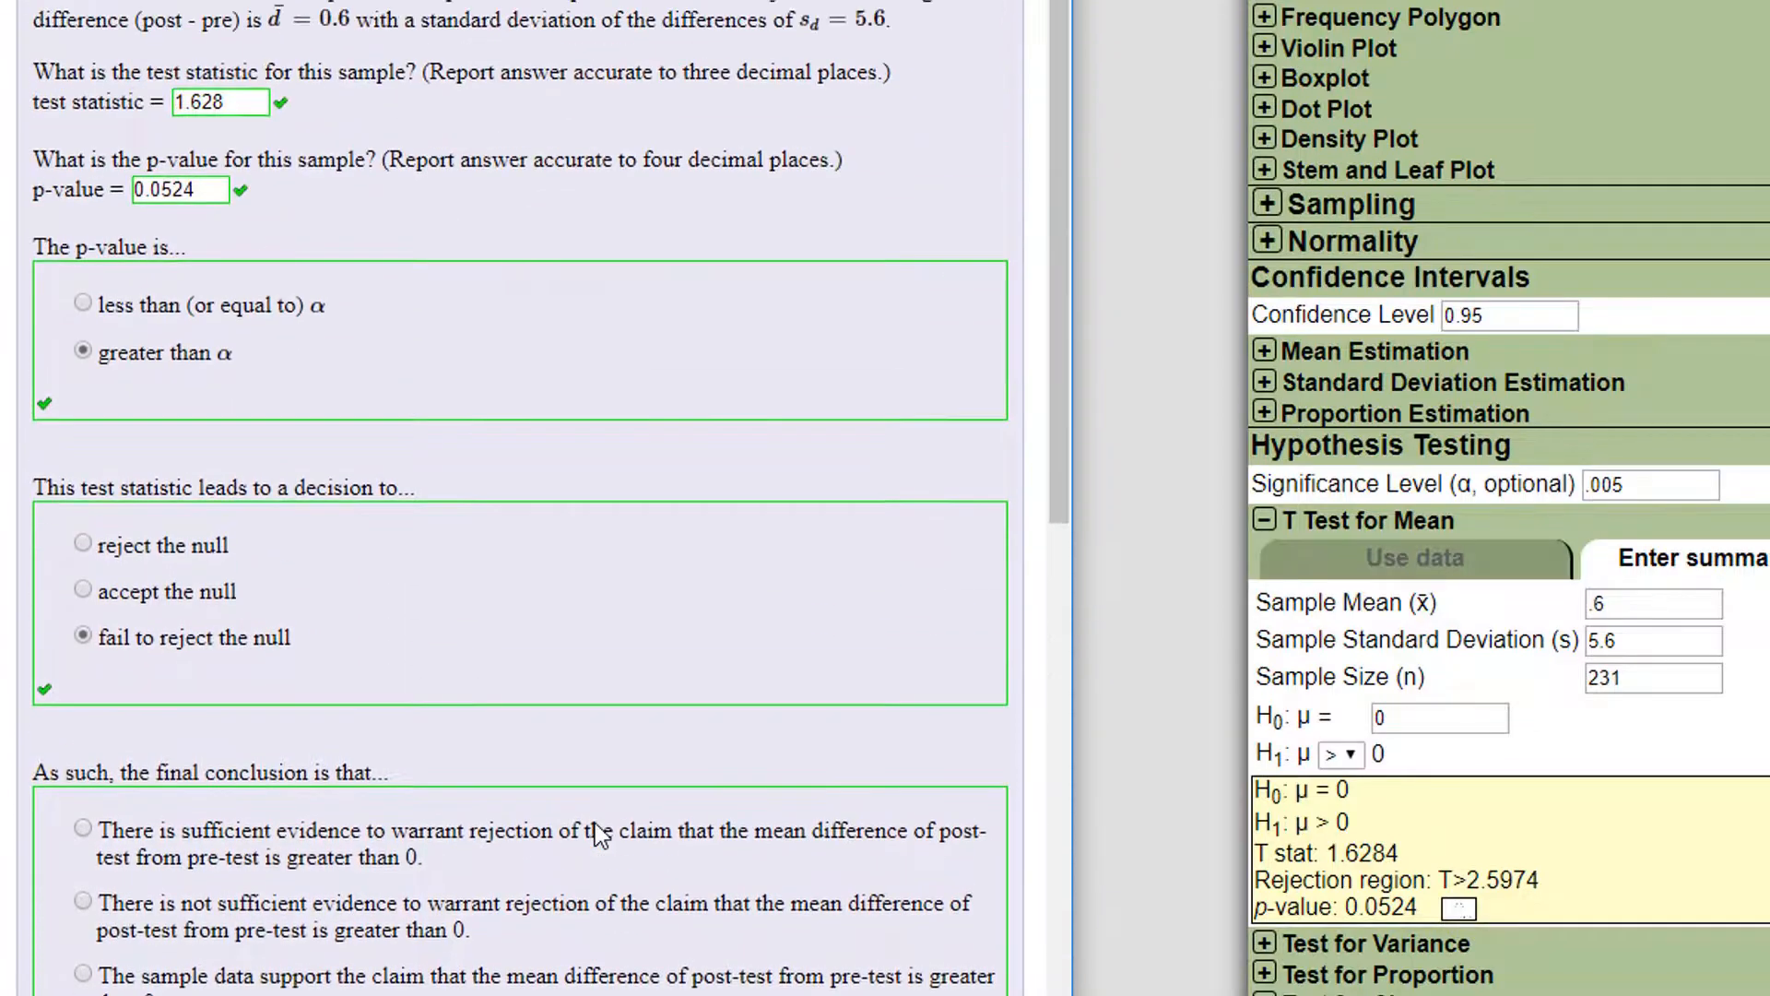